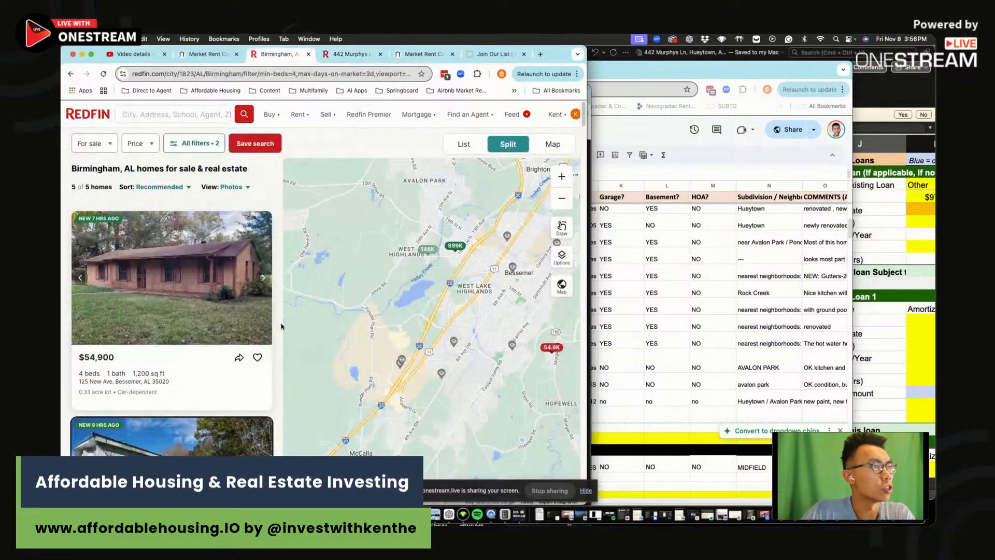
# Pan the Redfin Birmingham map to load more nearby listings
pyautogui.scroll(3, 498, 293)
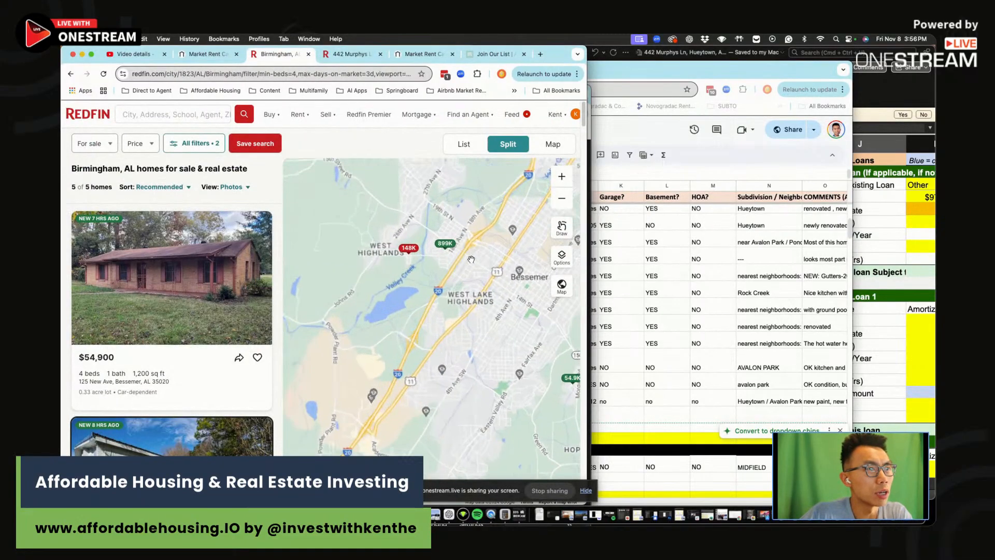
pyautogui.scroll(-4, 451, 324)
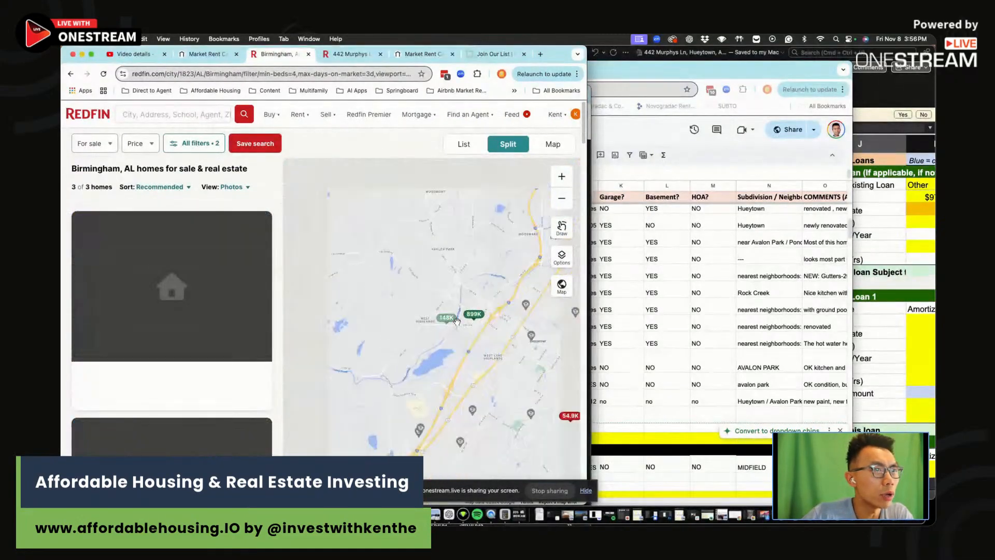
pyautogui.moveTo(469, 353); pyautogui.dragTo(424, 348)
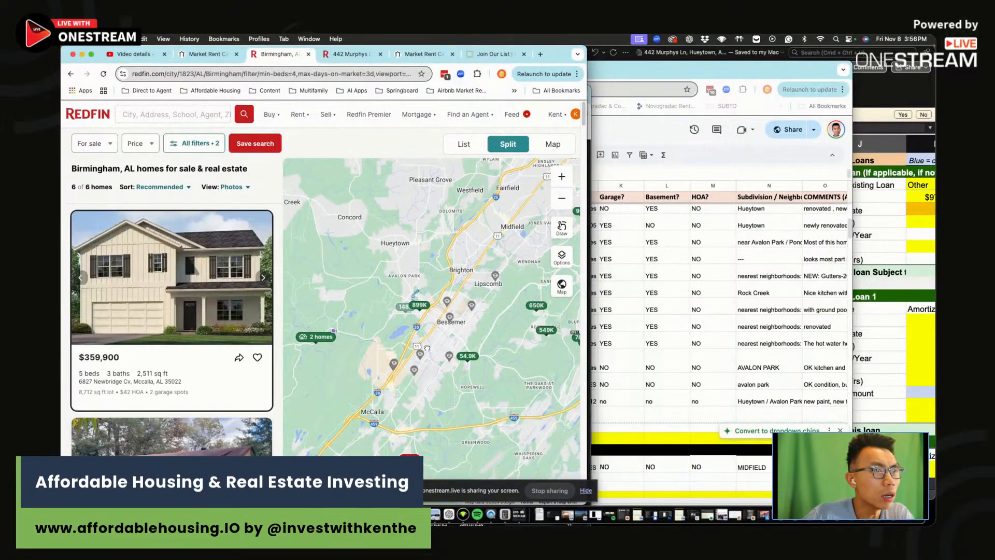
pyautogui.scroll(3, 403, 258)
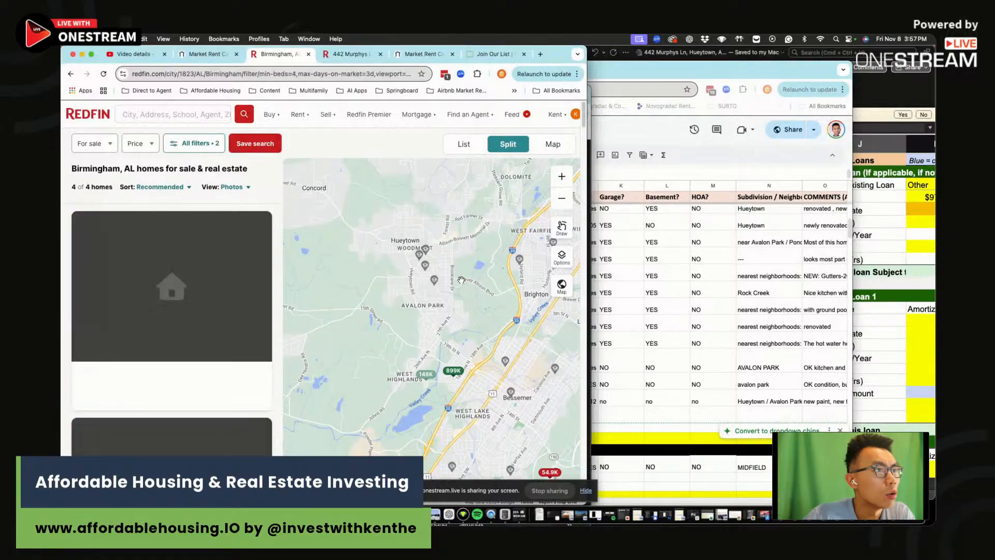
pyautogui.click(191, 142)
pyautogui.scroll(-6, 529, 343)
pyautogui.click(411, 153)
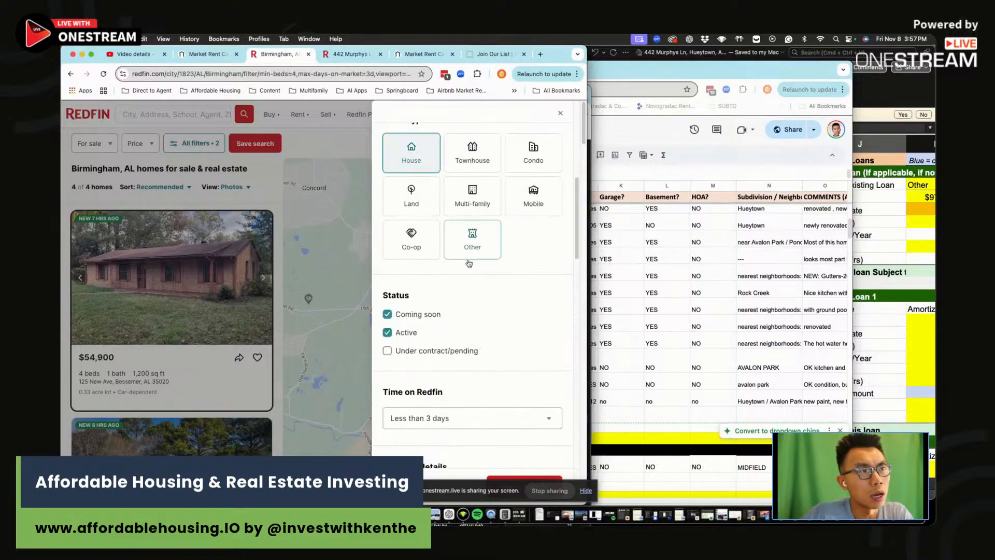
pyautogui.scroll(-4, 467, 331)
pyautogui.scroll(-4, 467, 346)
pyautogui.scroll(2, 451, 233)
pyautogui.click(354, 55)
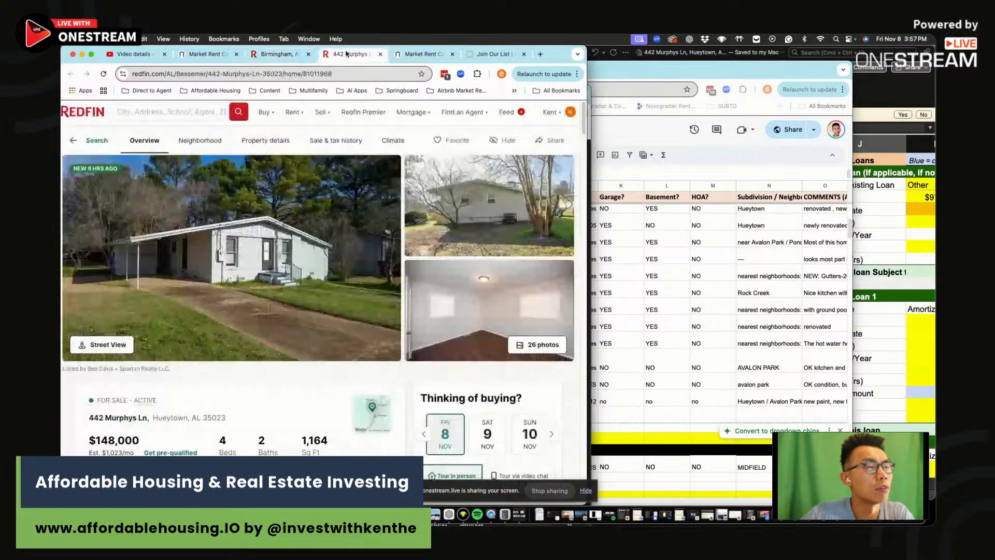
pyautogui.click(605, 92)
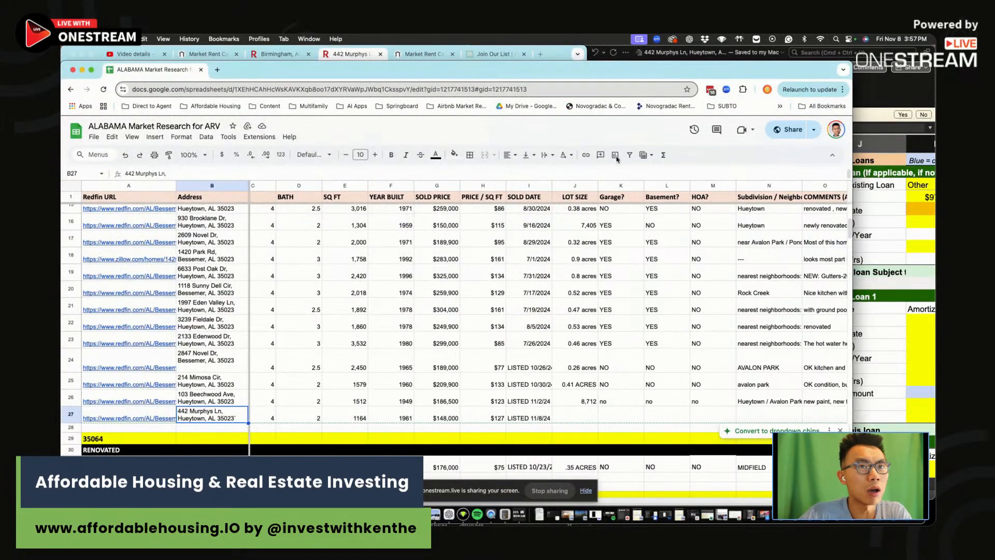
pyautogui.click(607, 419)
pyautogui.click(577, 415)
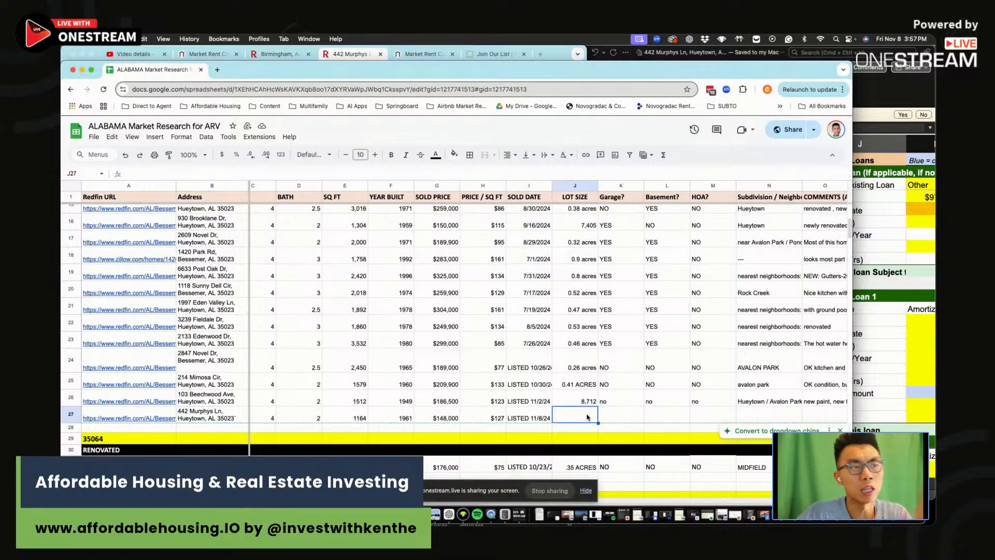
pyautogui.hscroll(3, 569, 421)
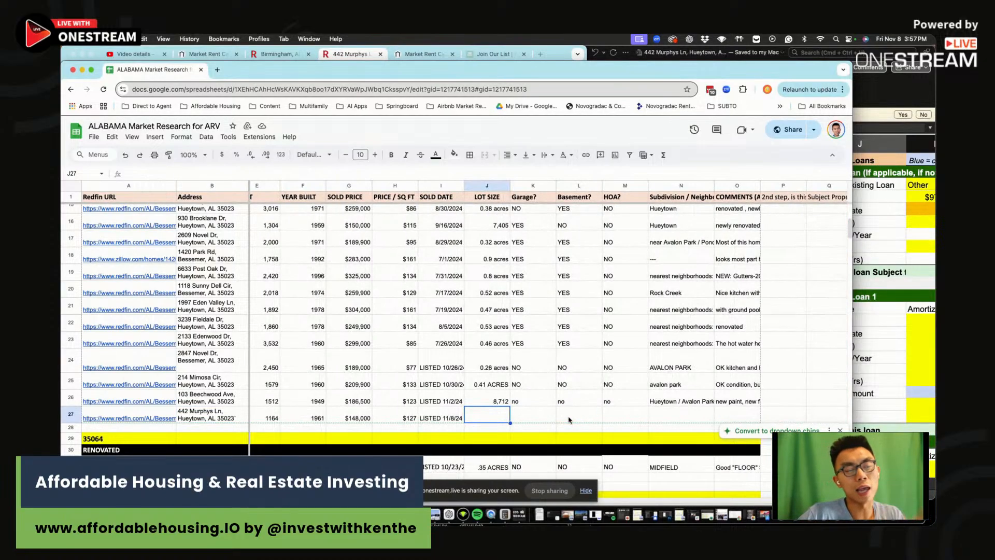
pyautogui.hscroll(1, 569, 420)
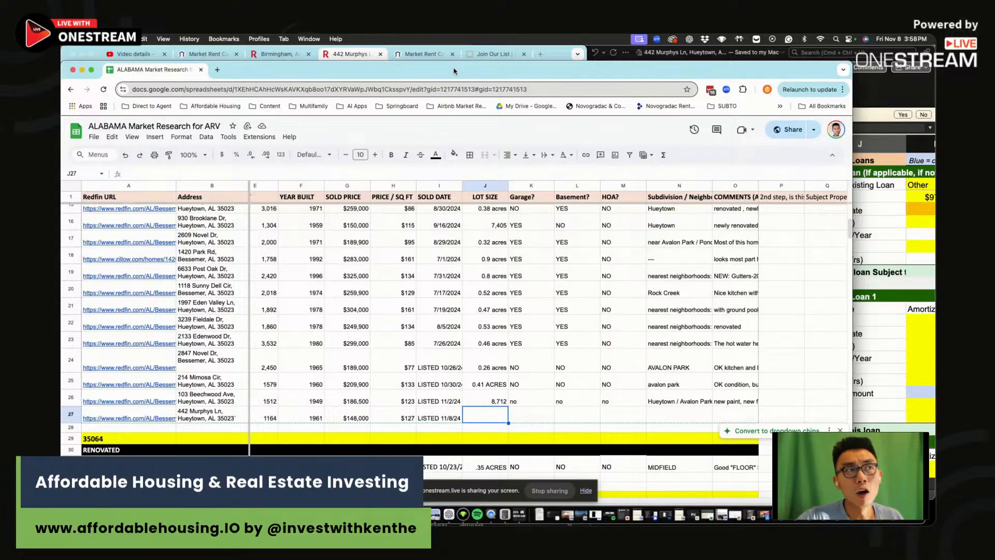
pyautogui.click(362, 57)
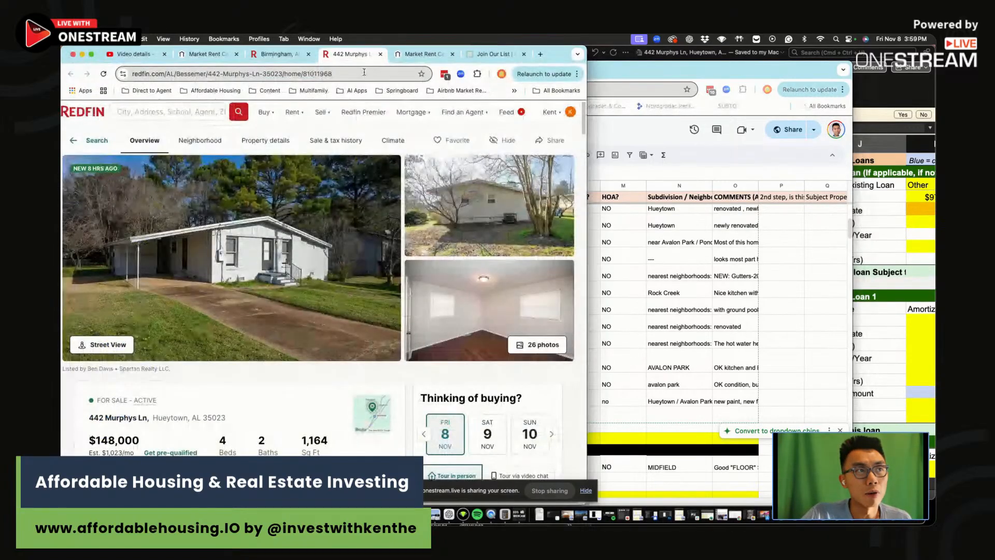
pyautogui.doubleClick(563, 54)
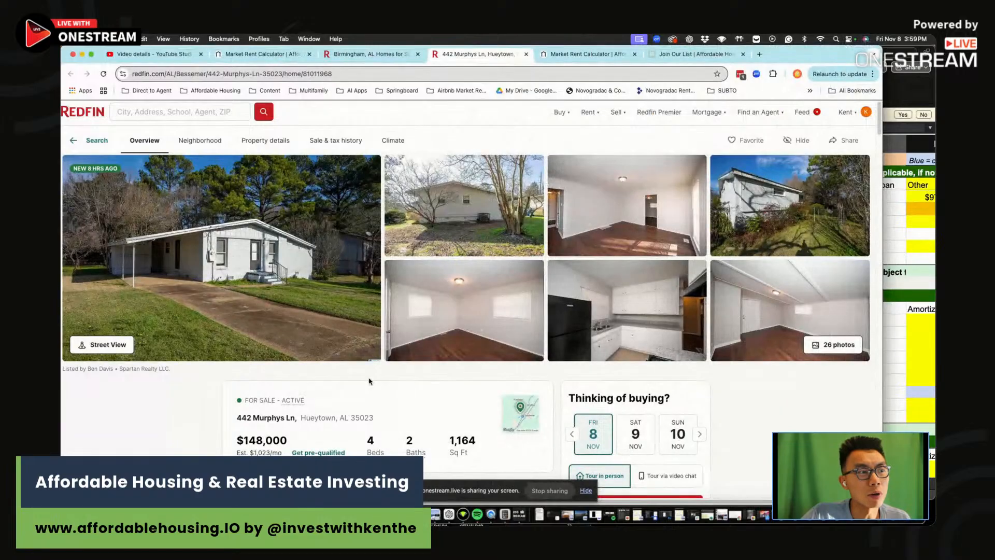
pyautogui.click(536, 419)
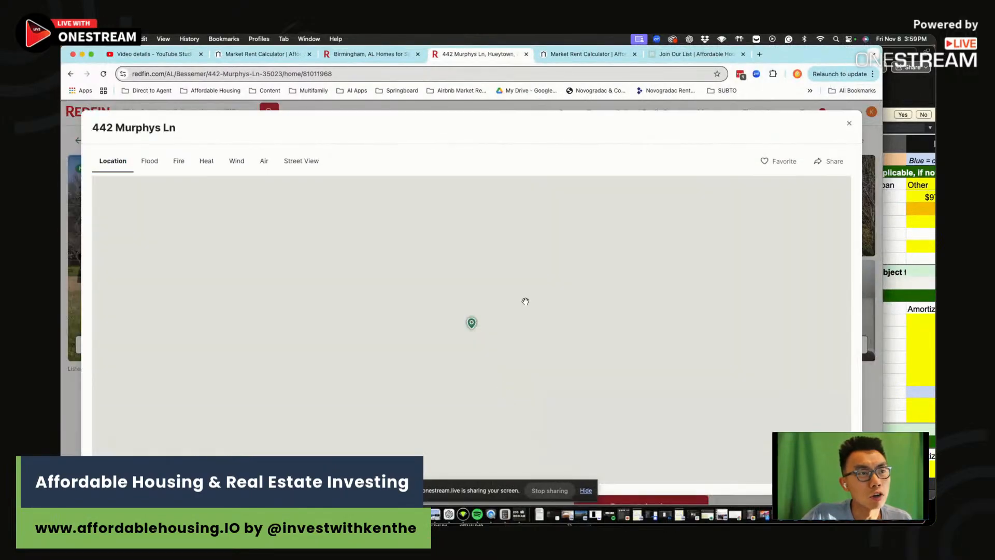
pyautogui.scroll(3, 480, 332)
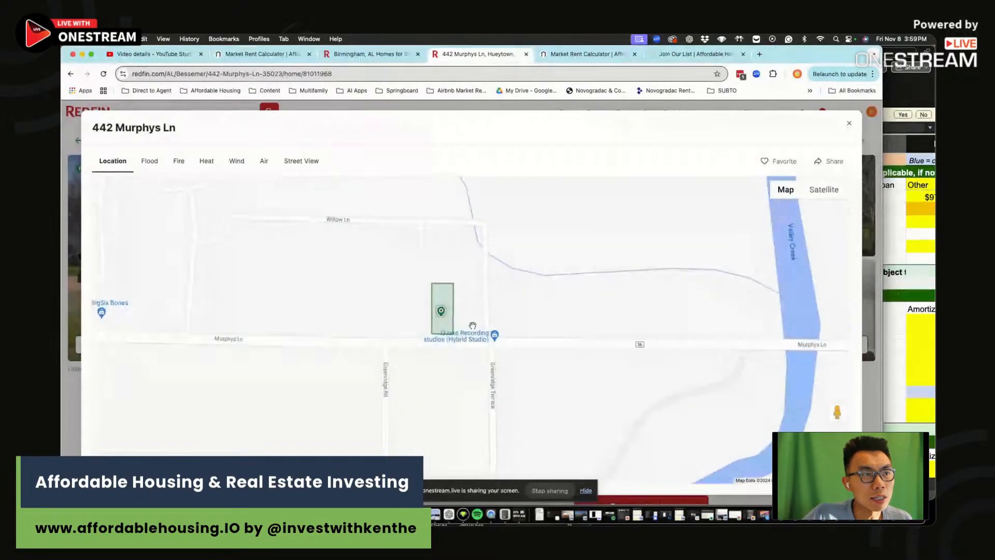
pyautogui.scroll(3, 495, 311)
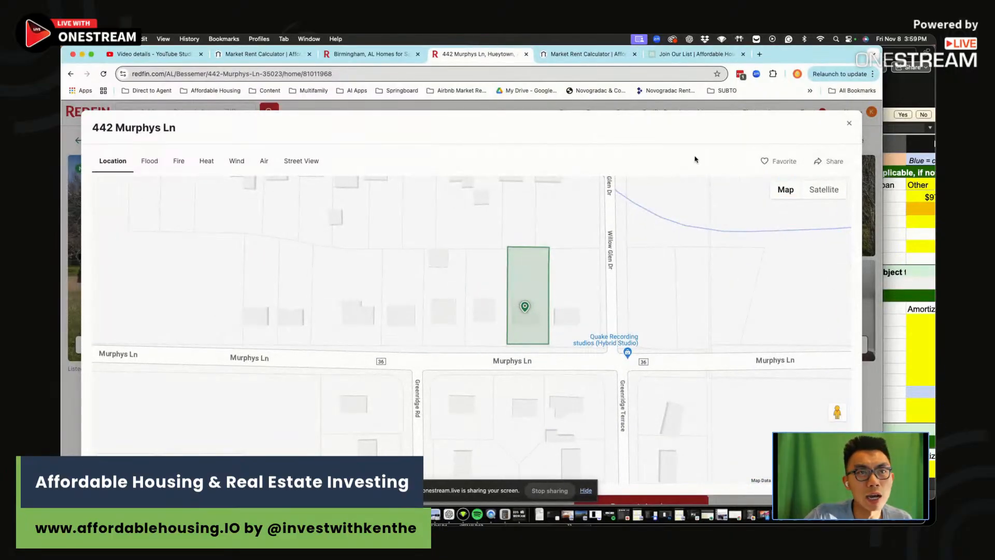
pyautogui.click(848, 123)
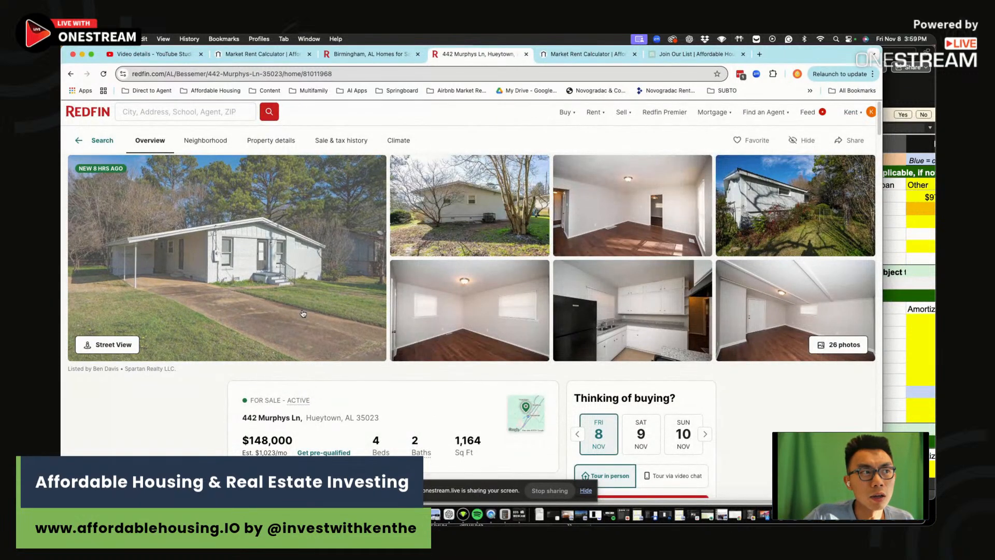
# Reopen the location map and pan across the surrounding neighbourhoods before closing it
pyautogui.hscroll(1, 321, 267)
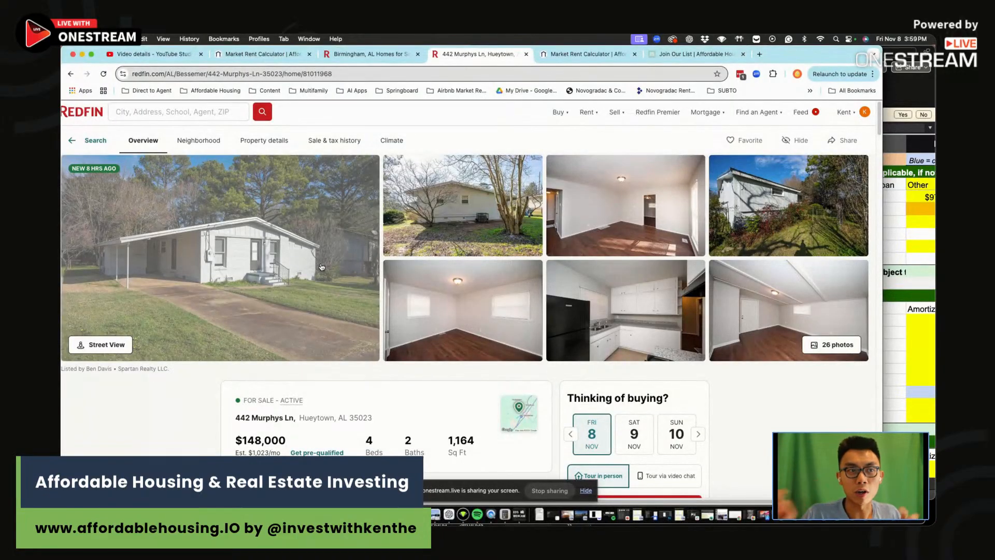
pyautogui.click(526, 415)
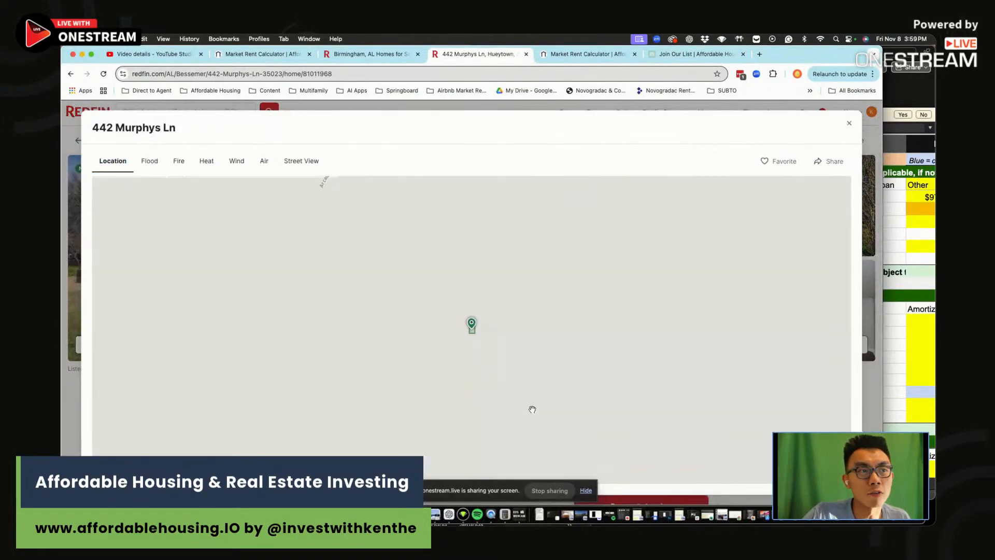
pyautogui.scroll(-3, 510, 366)
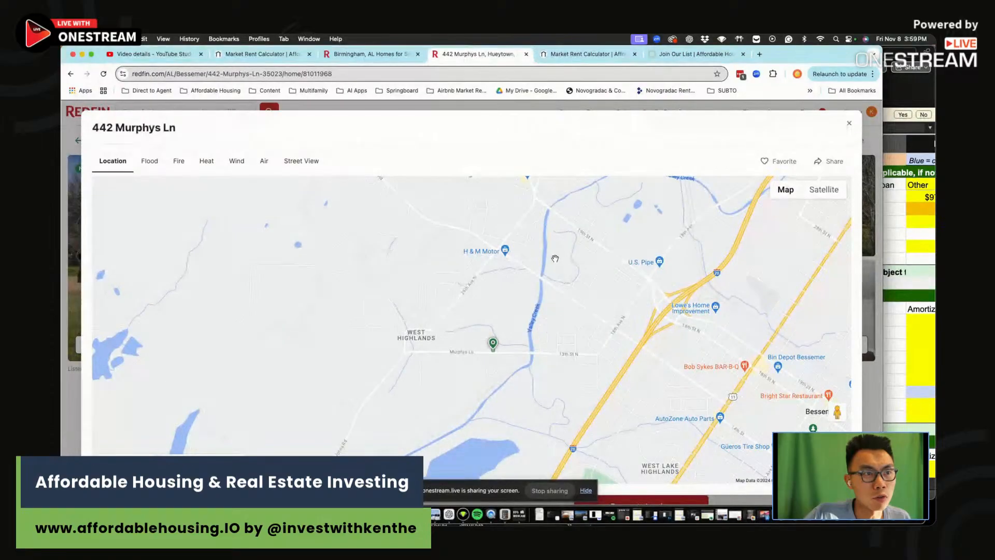
pyautogui.moveTo(608, 328); pyautogui.dragTo(570, 244)
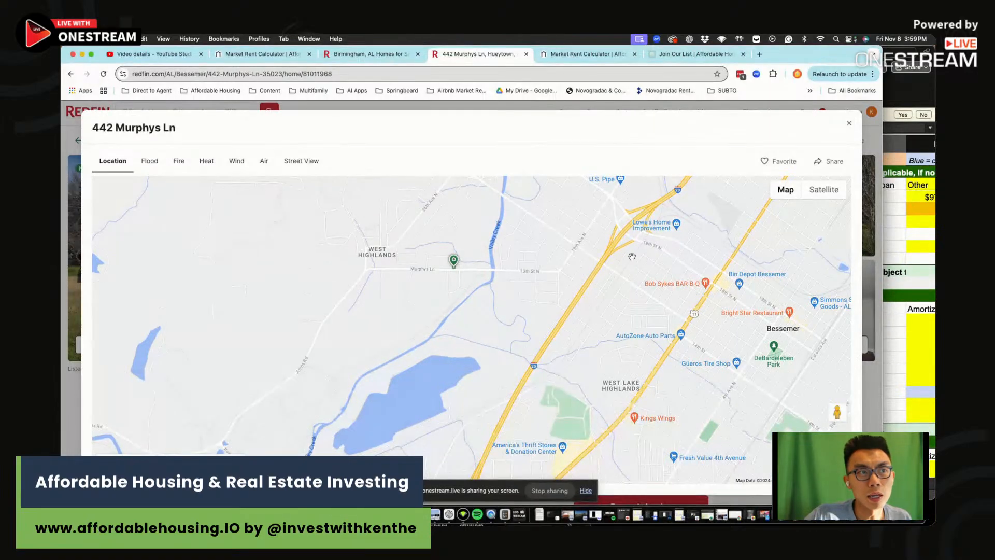
pyautogui.click(849, 122)
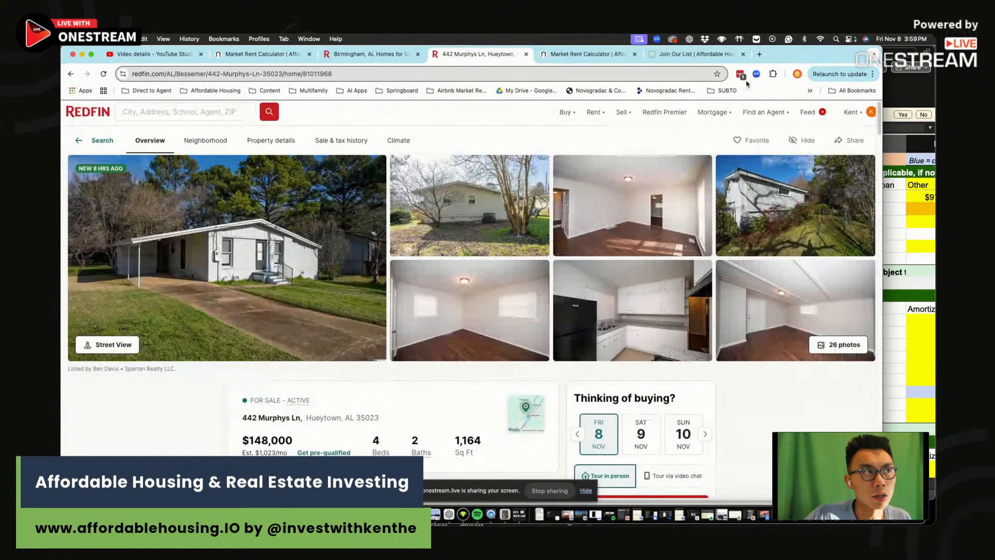
pyautogui.moveTo(798, 58); pyautogui.dragTo(794, 108)
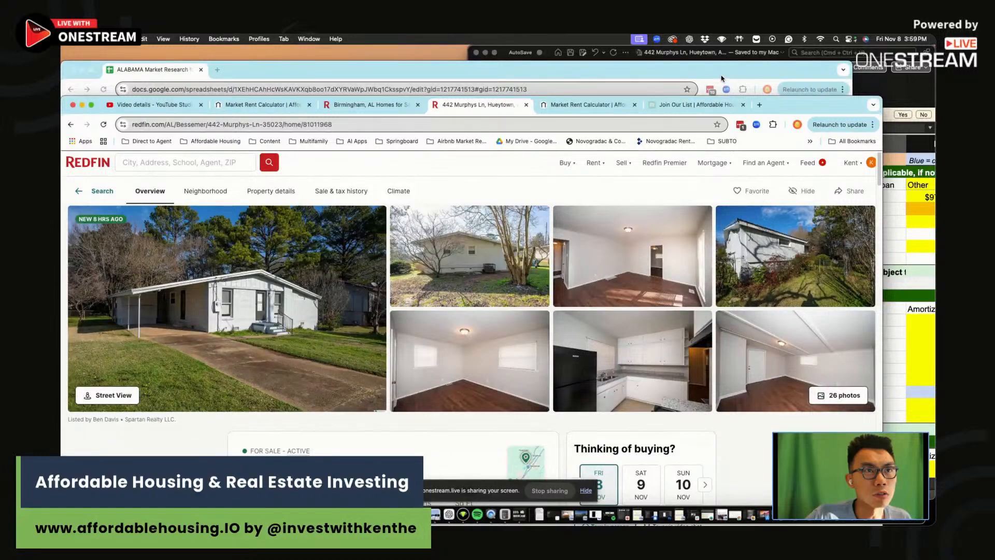
# Review row 27's existing entries: square footage, $148,000 price and listing date
pyautogui.moveTo(722, 78); pyautogui.dragTo(728, 62)
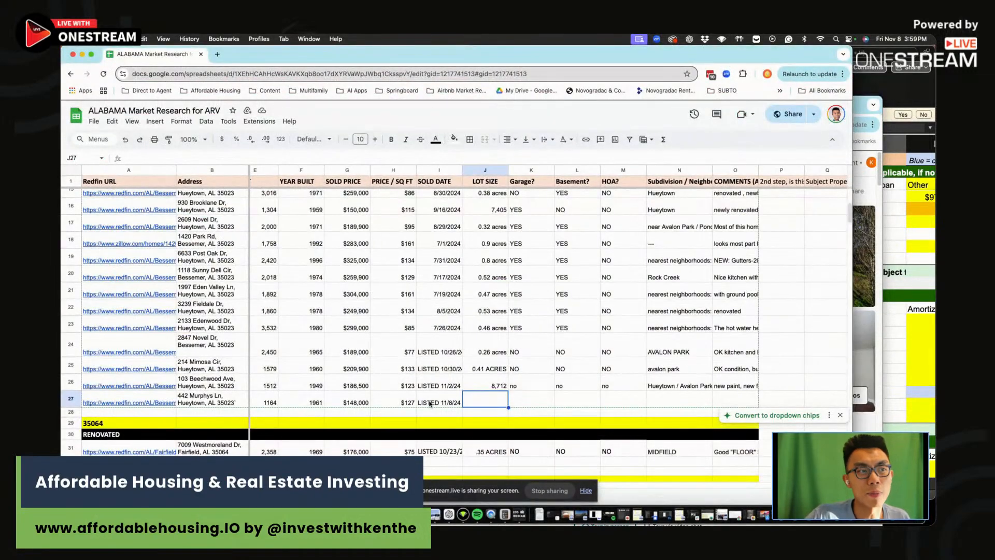
pyautogui.click(394, 403)
pyautogui.click(224, 404)
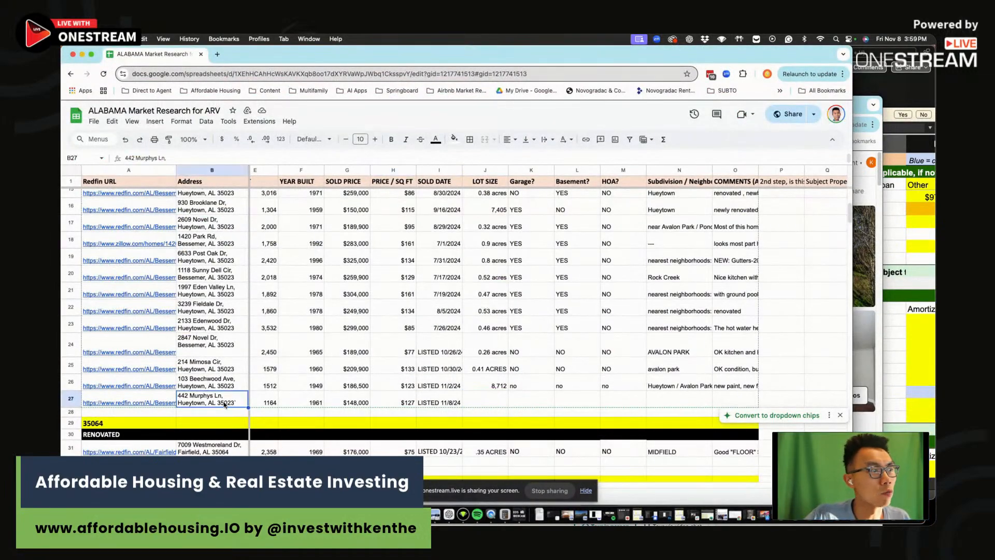
pyautogui.moveTo(330, 409); pyautogui.dragTo(395, 403)
pyautogui.click(337, 404)
pyautogui.click(384, 404)
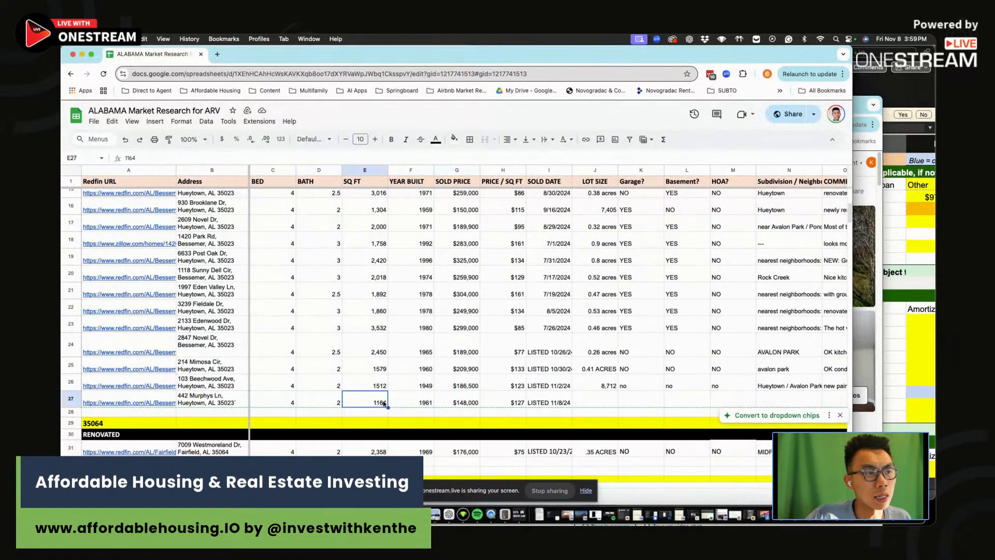
pyautogui.click(425, 402)
pyautogui.click(457, 406)
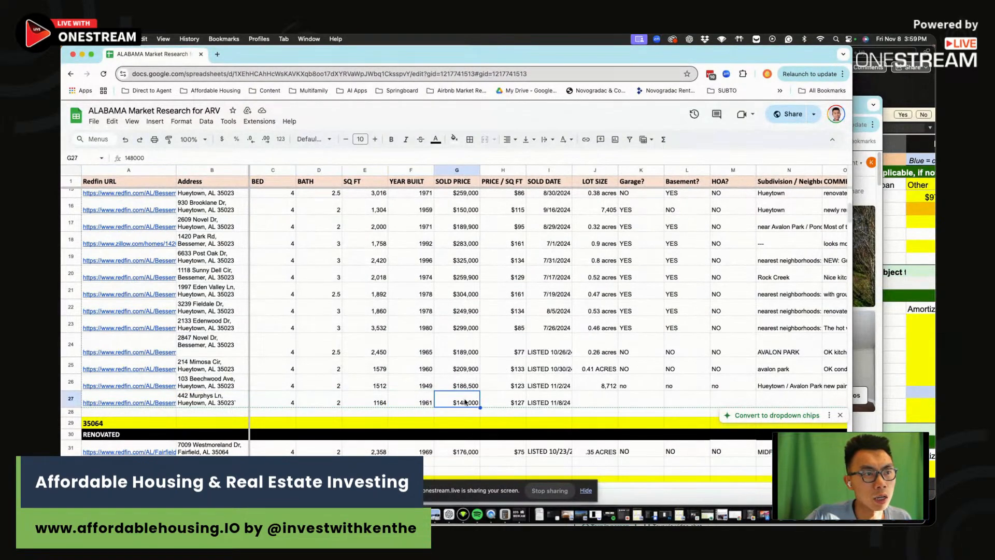
pyautogui.click(509, 406)
pyautogui.click(560, 408)
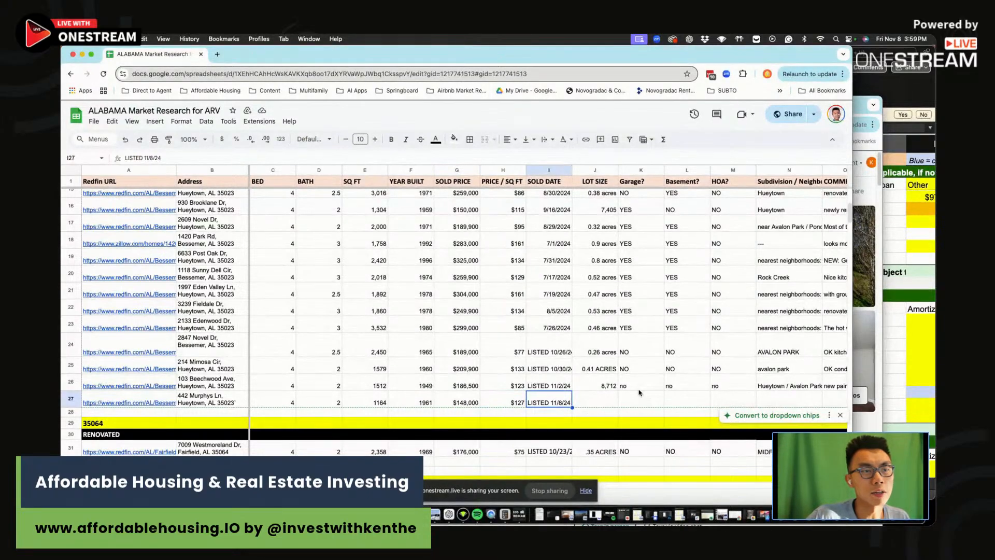
pyautogui.click(598, 405)
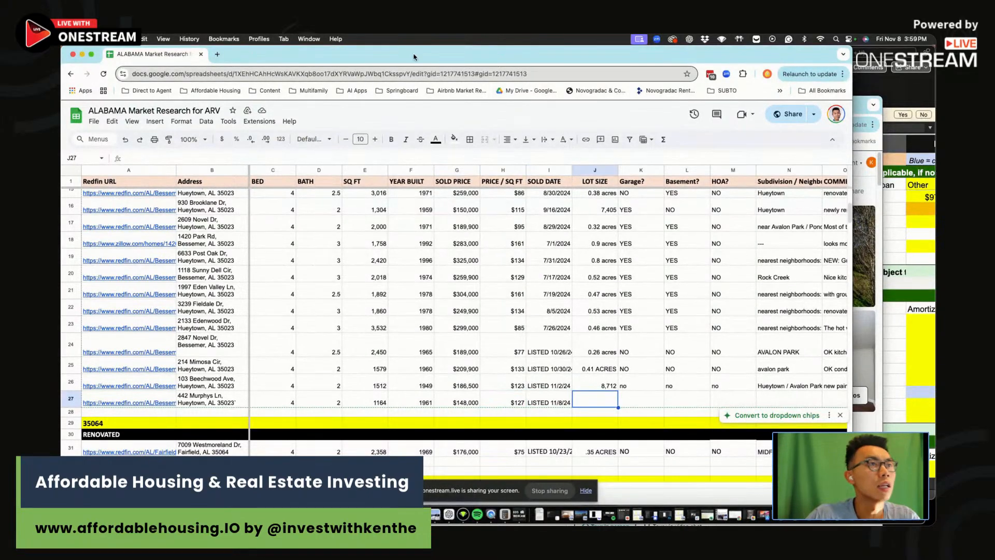
pyautogui.moveTo(416, 57); pyautogui.dragTo(421, 120)
pyautogui.click(486, 106)
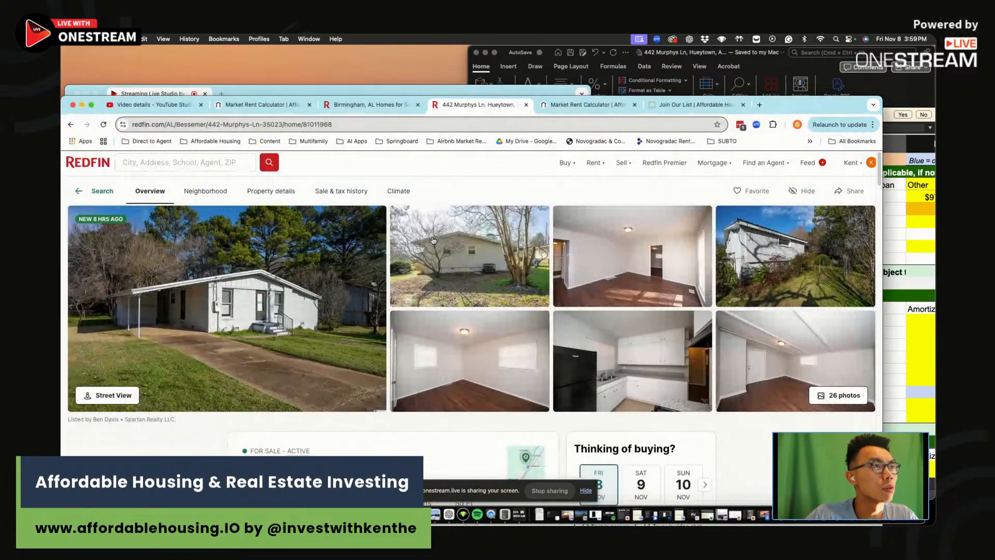
pyautogui.scroll(-10, 436, 274)
pyautogui.moveTo(864, 110); pyautogui.dragTo(882, 170)
pyautogui.moveTo(492, 128); pyautogui.dragTo(492, 64)
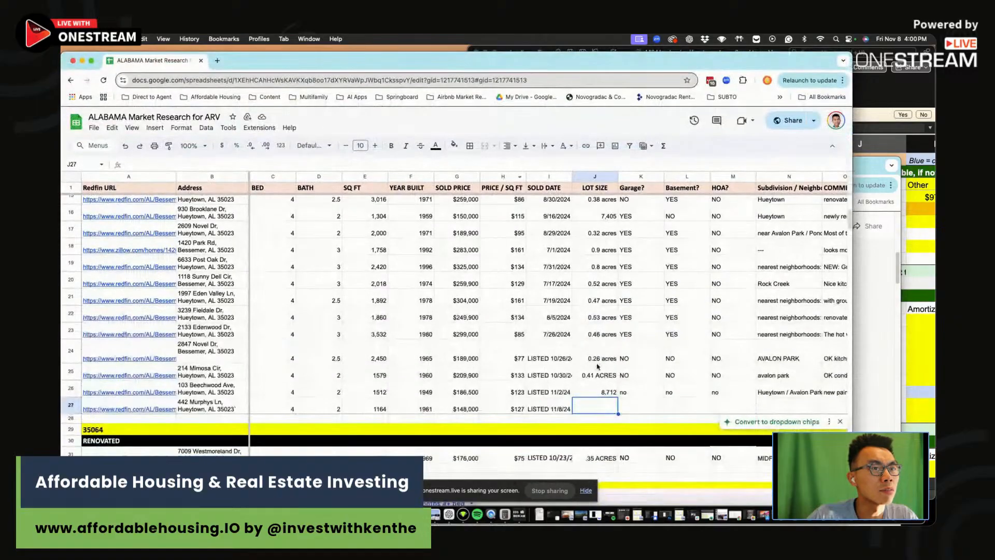
# Enter 0.3 acres lot size, carport, no basement and no HOA in J27–M27
pyautogui.write('0.3')
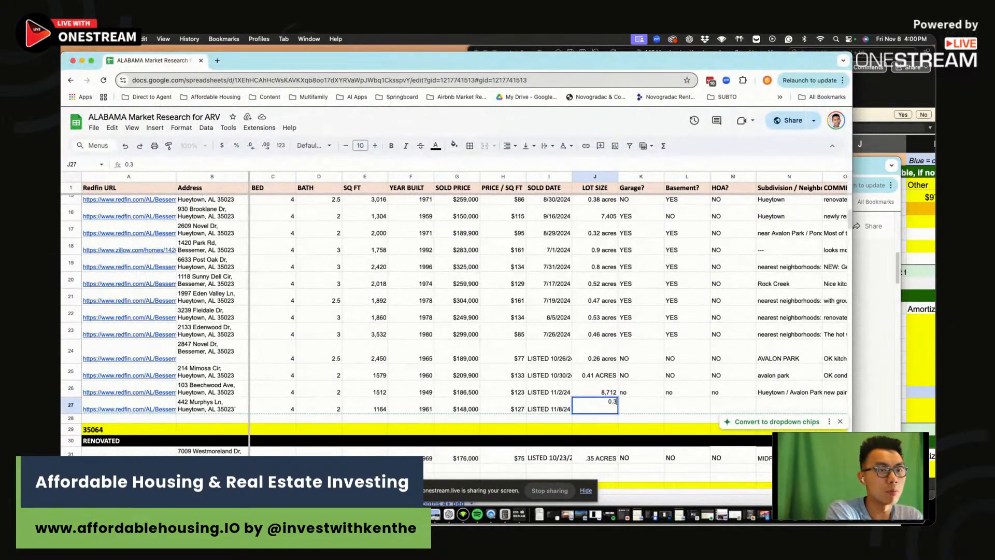
pyautogui.write(' acres')
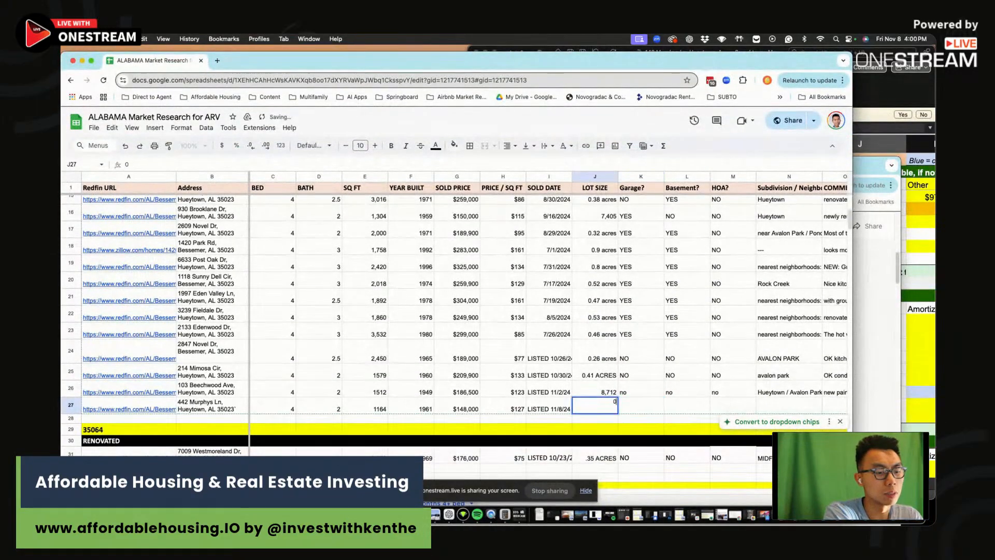
pyautogui.press('Tab')
pyautogui.write('no')
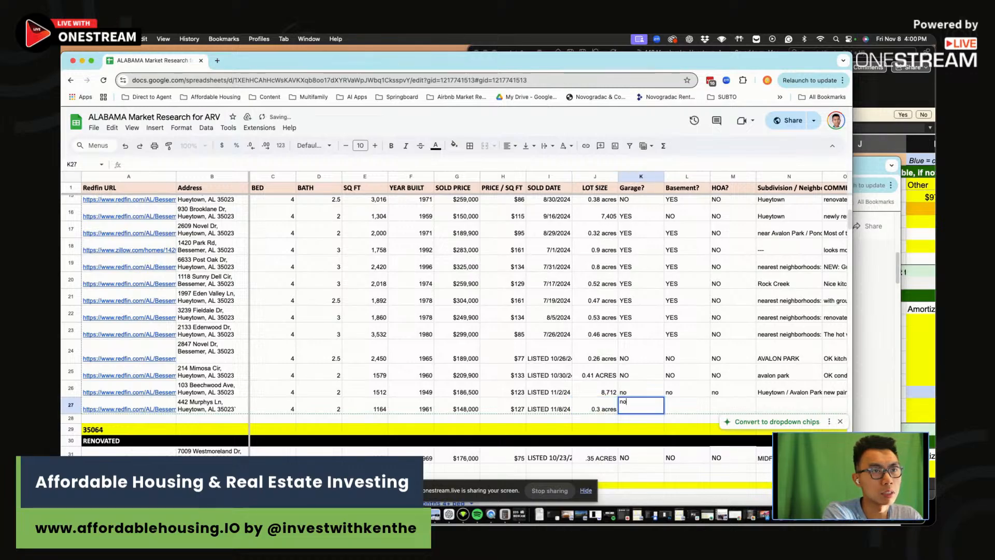
pyautogui.press('Tab')
pyautogui.write('no')
pyautogui.press('Tab')
pyautogui.write('no')
pyautogui.press('Left')
pyautogui.press('Left')
pyautogui.press('Left')
pyautogui.press('Right')
pyautogui.write('ca')
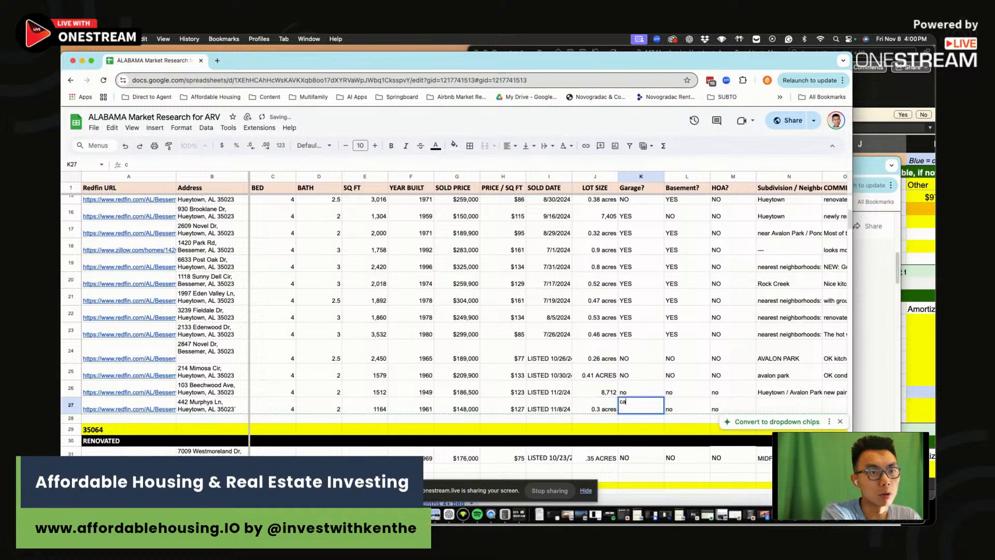
pyautogui.press('Right')
pyautogui.press('Right')
pyautogui.press('Right')
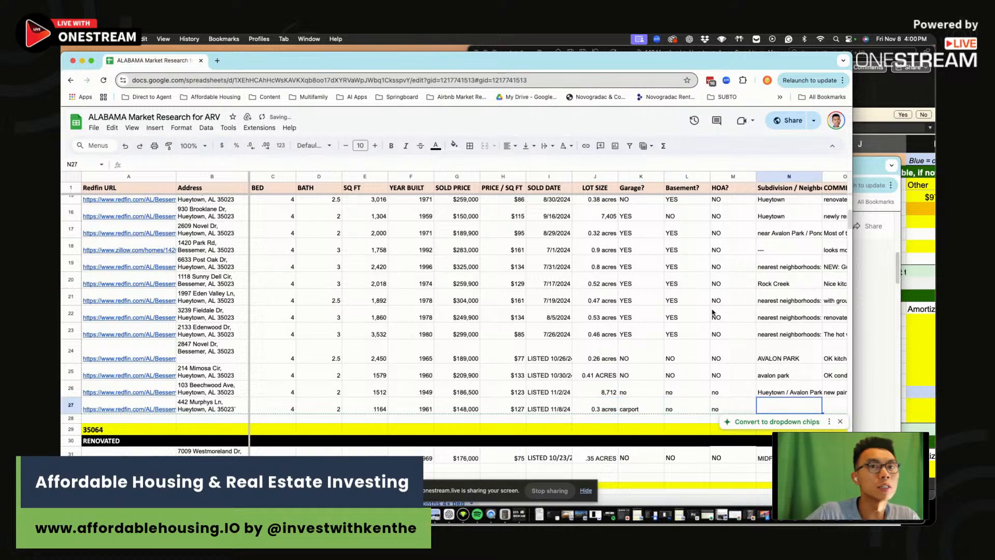
pyautogui.click(872, 289)
pyautogui.scroll(10, 565, 375)
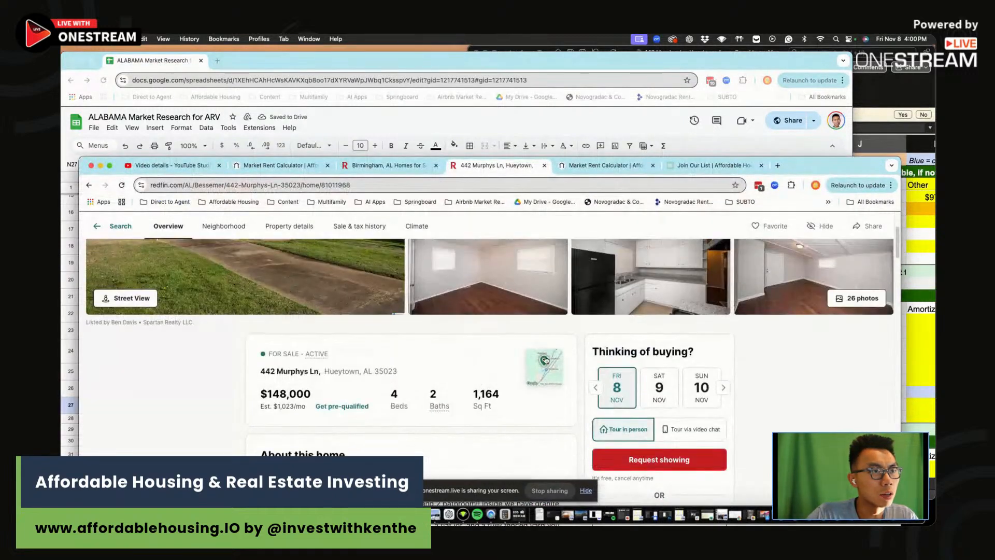
pyautogui.click(545, 369)
pyautogui.moveTo(824, 163); pyautogui.dragTo(829, 66)
pyautogui.scroll(-2, 586, 295)
pyautogui.scroll(-2, 586, 295)
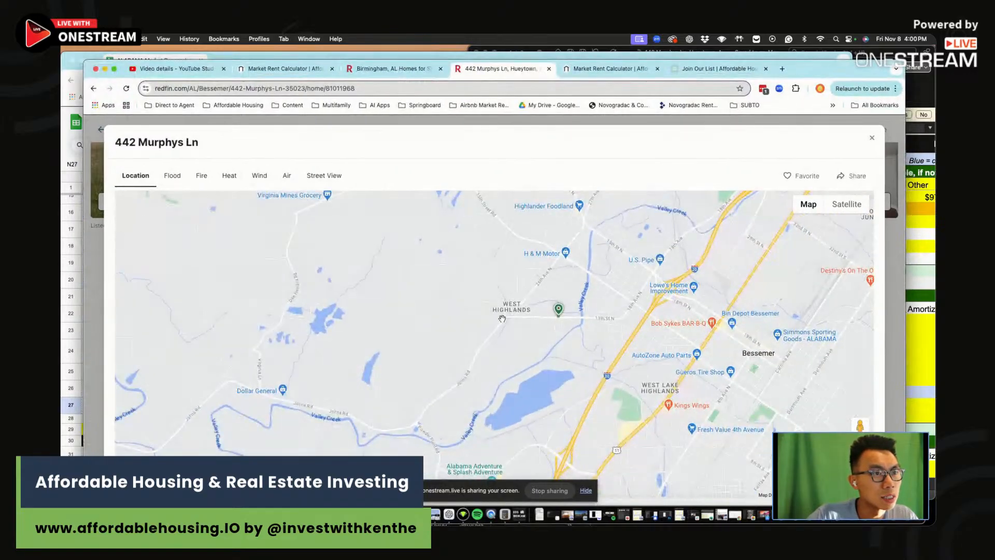
pyautogui.scroll(-2, 539, 310)
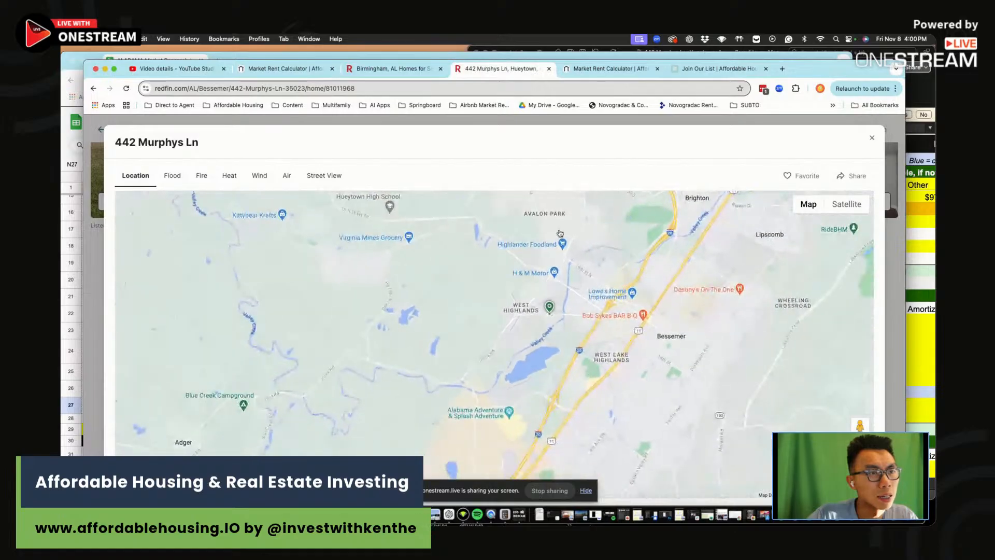
pyautogui.moveTo(849, 76); pyautogui.dragTo(880, 99)
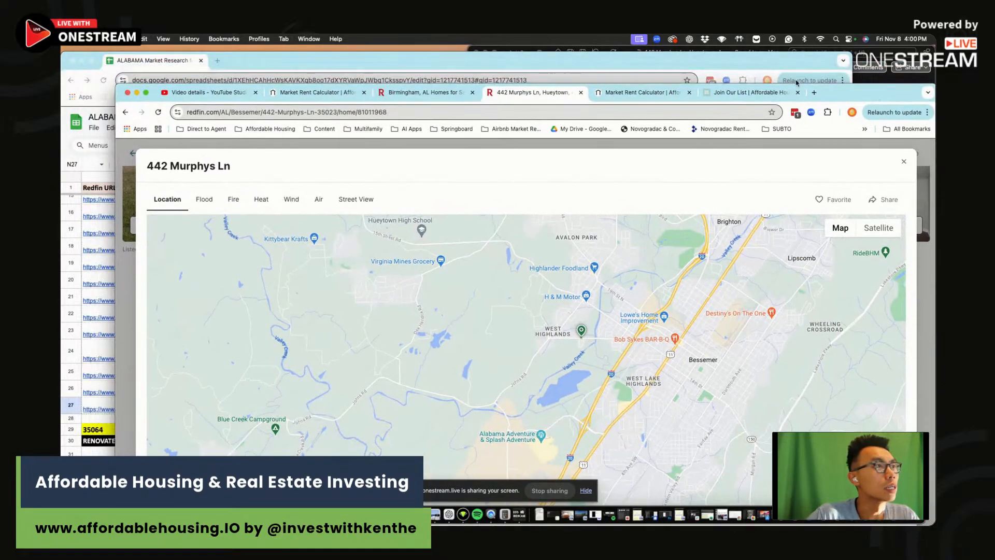
# Enter West Highlands as the subdivision in N27 and close the location map
pyautogui.click(363, 73)
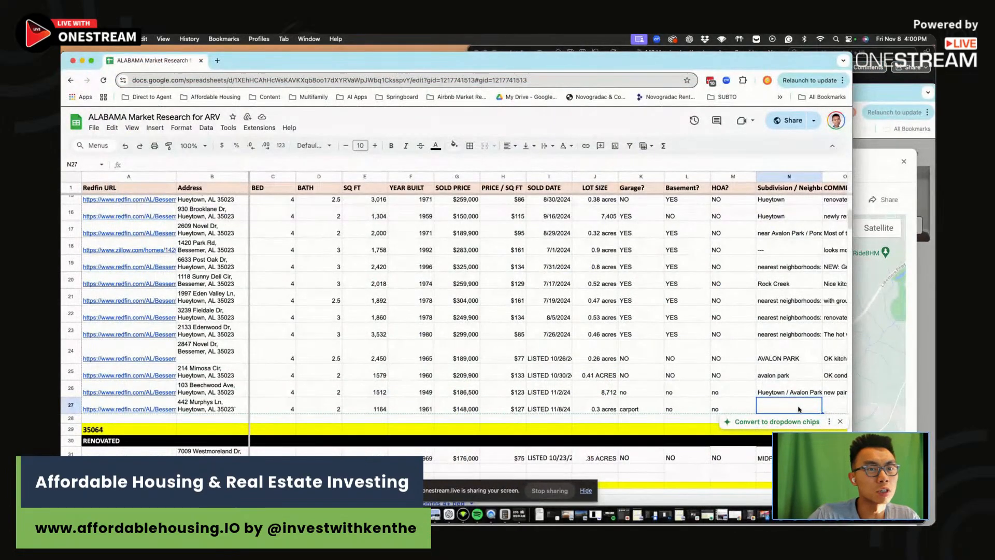
pyautogui.write('West Highal')
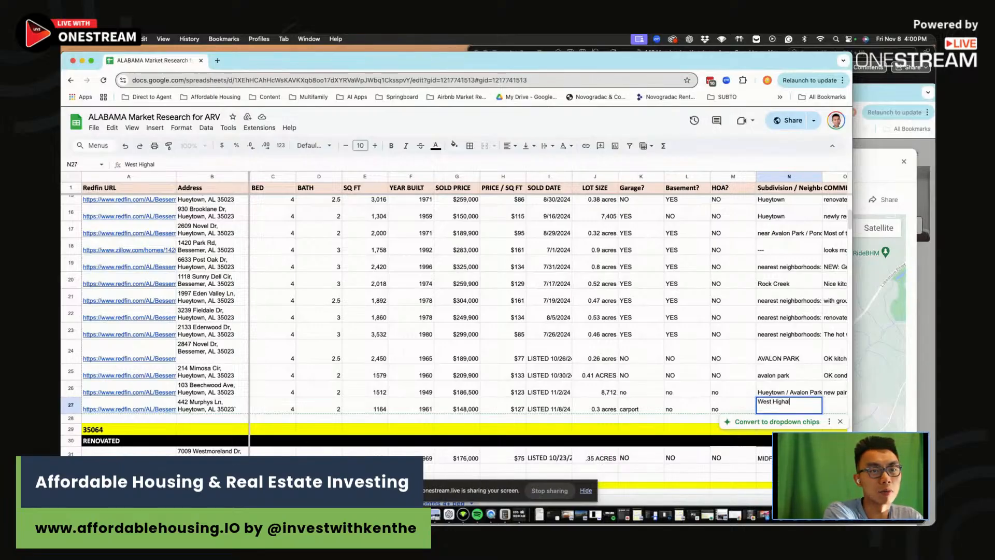
pyautogui.write('lands')
pyautogui.press('Tab')
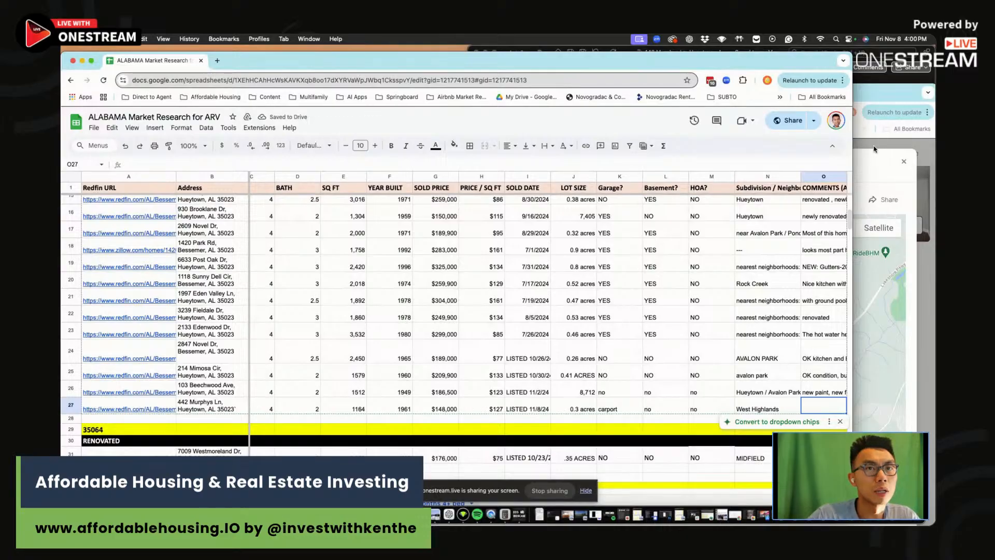
pyautogui.click(875, 150)
pyautogui.click(904, 161)
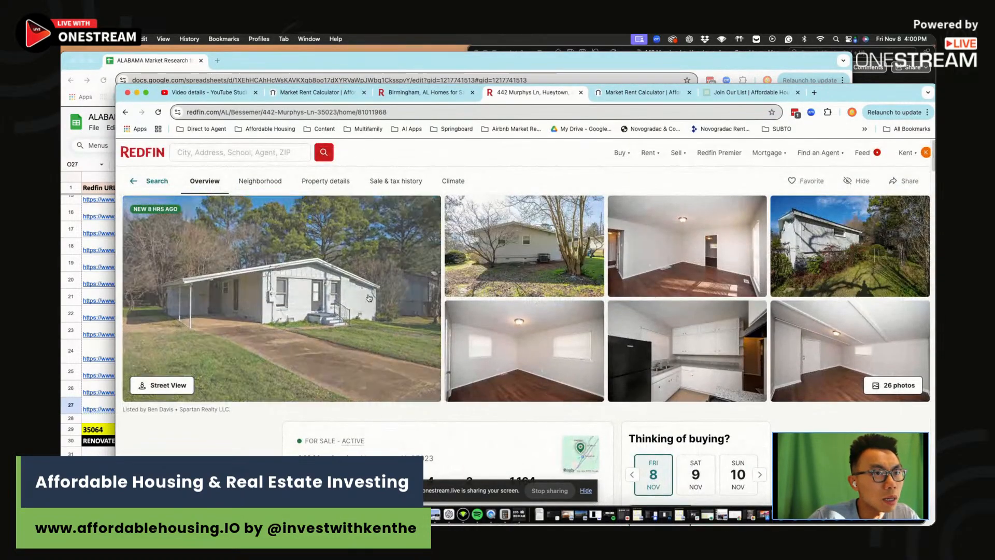
pyautogui.click(371, 296)
pyautogui.click(920, 361)
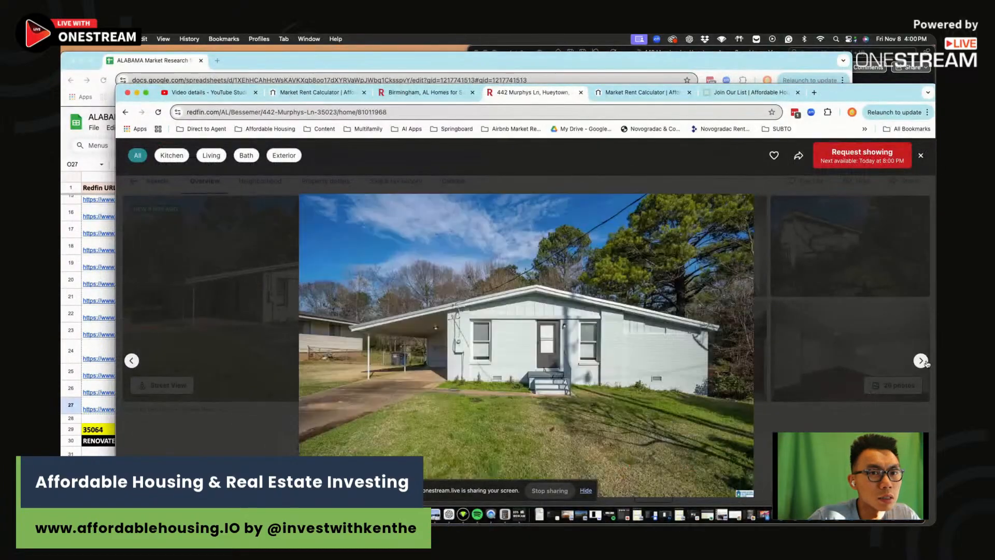
pyautogui.click(921, 362)
pyautogui.click(921, 361)
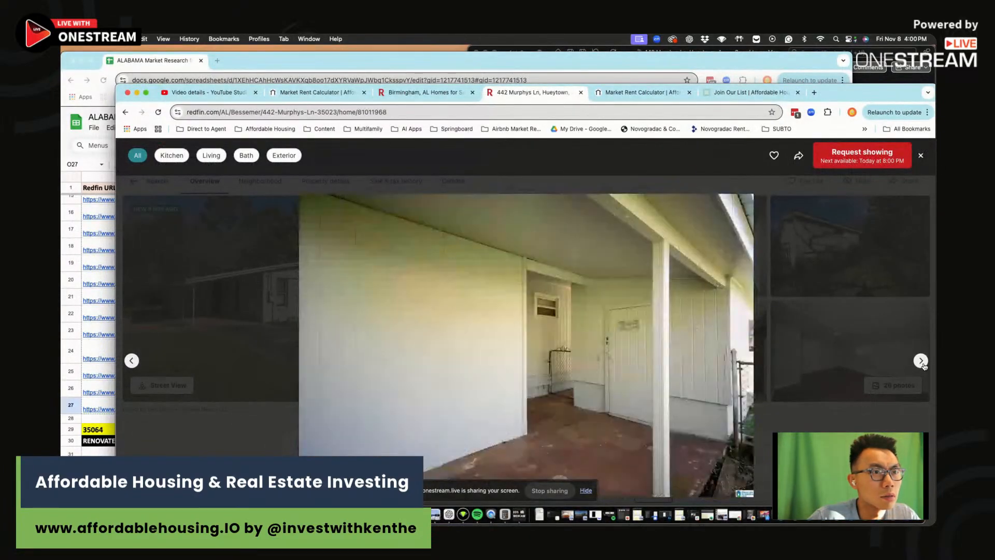
pyautogui.click(922, 362)
pyautogui.click(922, 361)
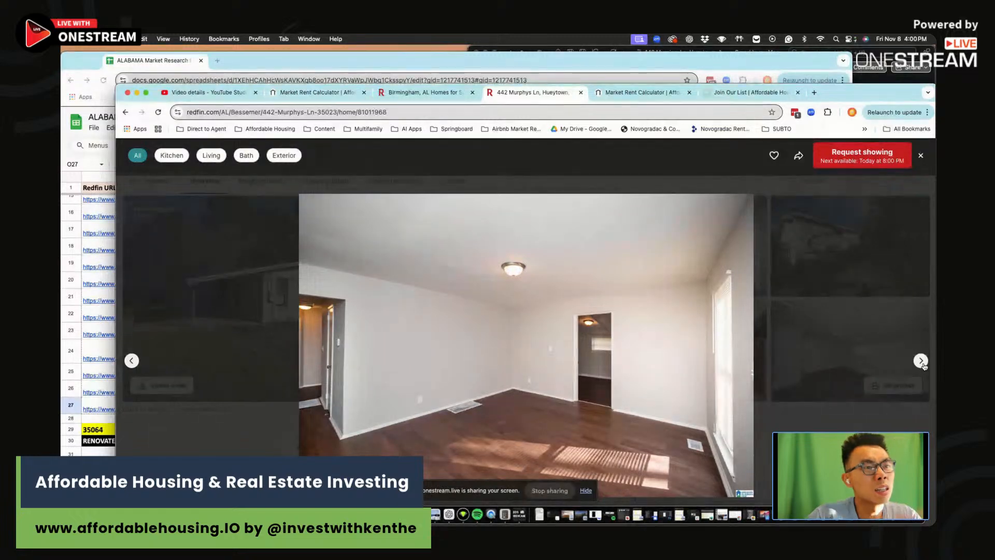
pyautogui.click(922, 362)
pyautogui.click(922, 361)
pyautogui.click(922, 361)
pyautogui.click(921, 362)
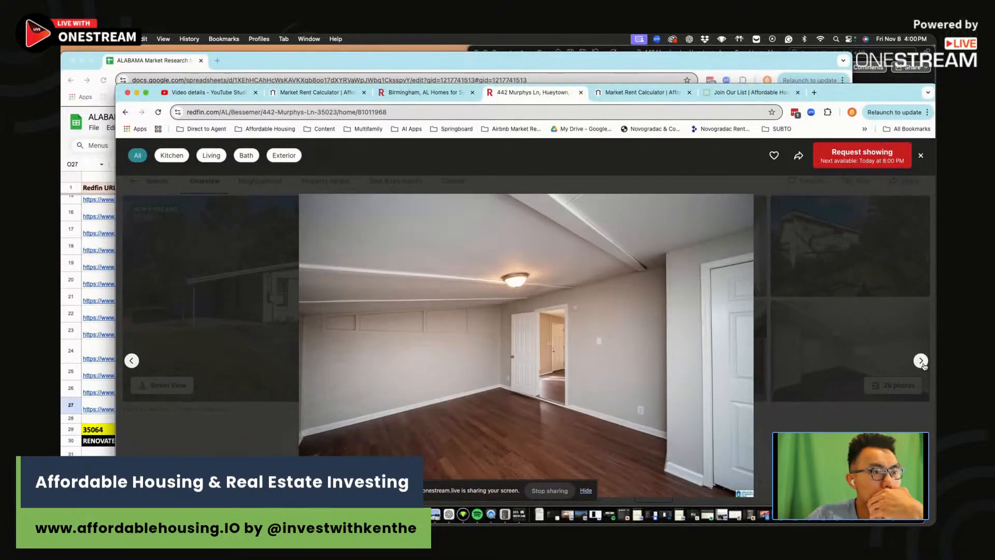
pyautogui.click(921, 361)
pyautogui.click(921, 362)
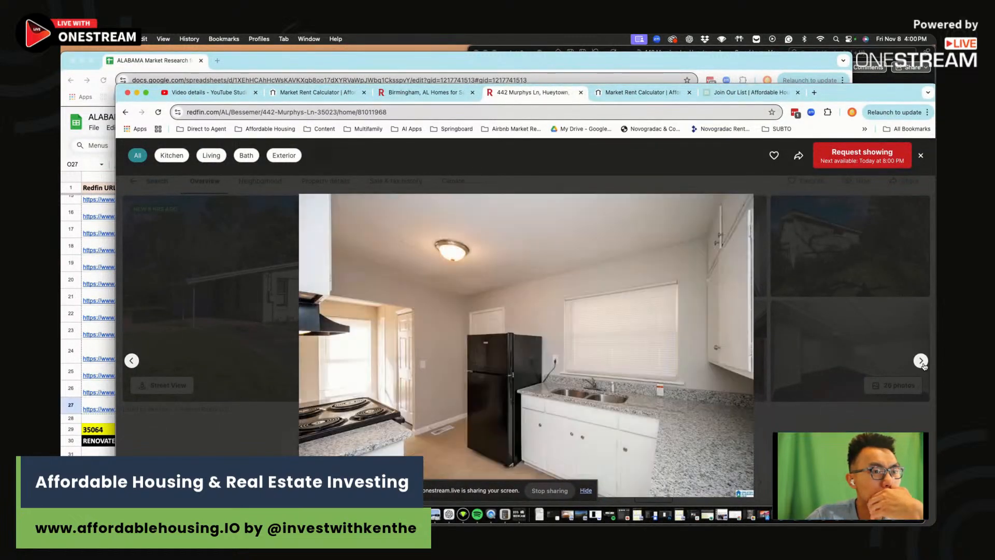
pyautogui.click(921, 362)
pyautogui.click(921, 361)
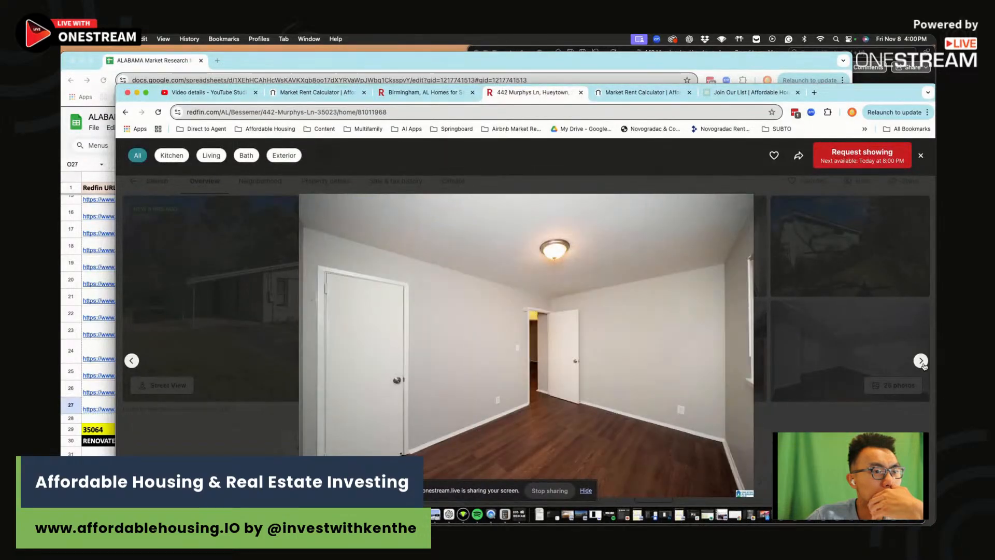
pyautogui.click(921, 361)
pyautogui.click(921, 361)
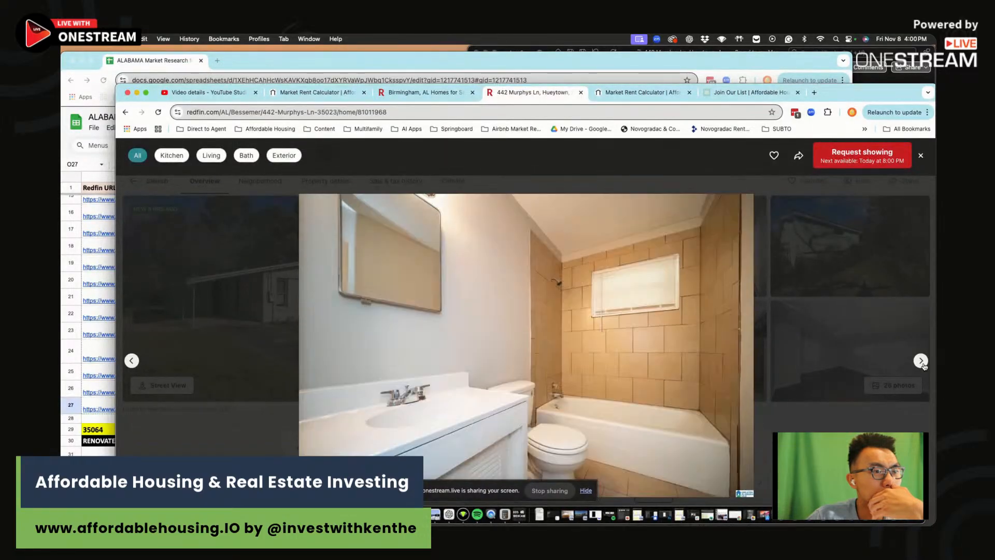
pyautogui.click(921, 362)
pyautogui.click(921, 362)
pyautogui.click(922, 361)
pyautogui.click(921, 361)
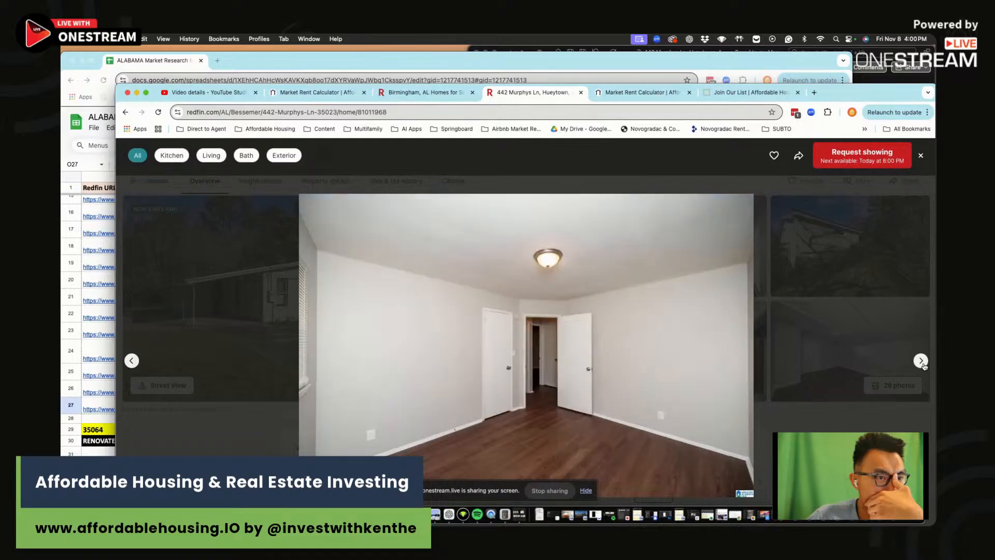
pyautogui.click(921, 361)
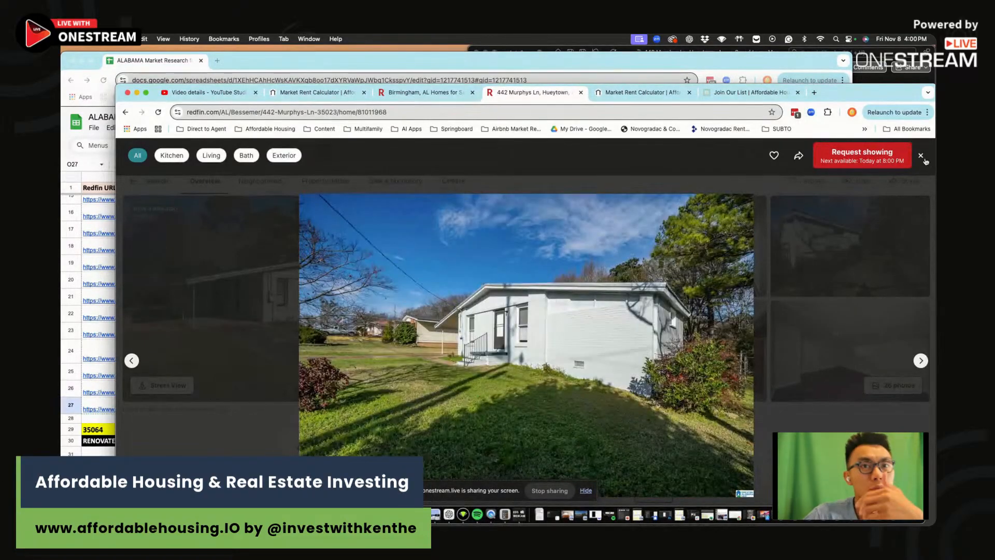
pyautogui.click(921, 156)
pyautogui.click(163, 61)
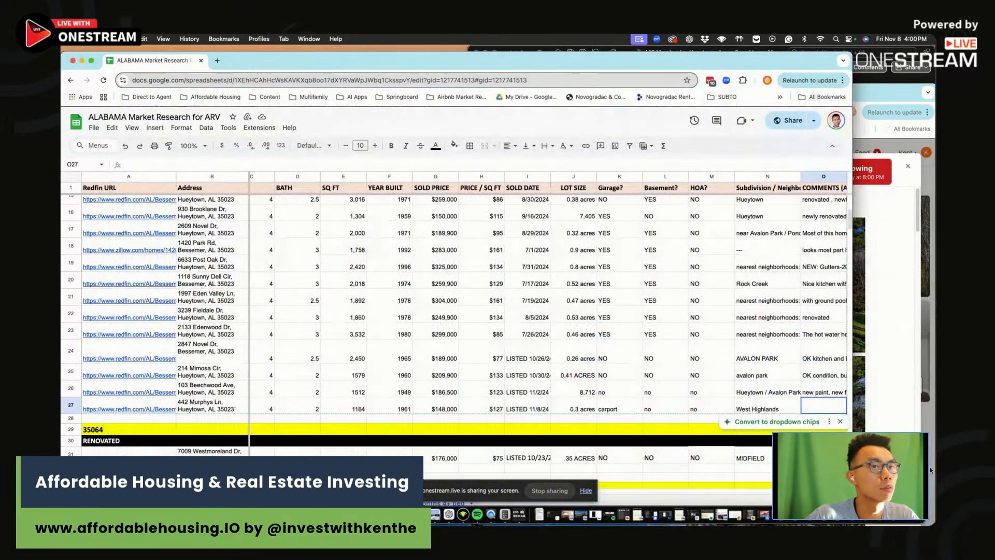
# Enter the O27 comment 'New paint, new flooring (wooden color), no recess lighting, decent kitchen'
pyautogui.write('New paint, de')
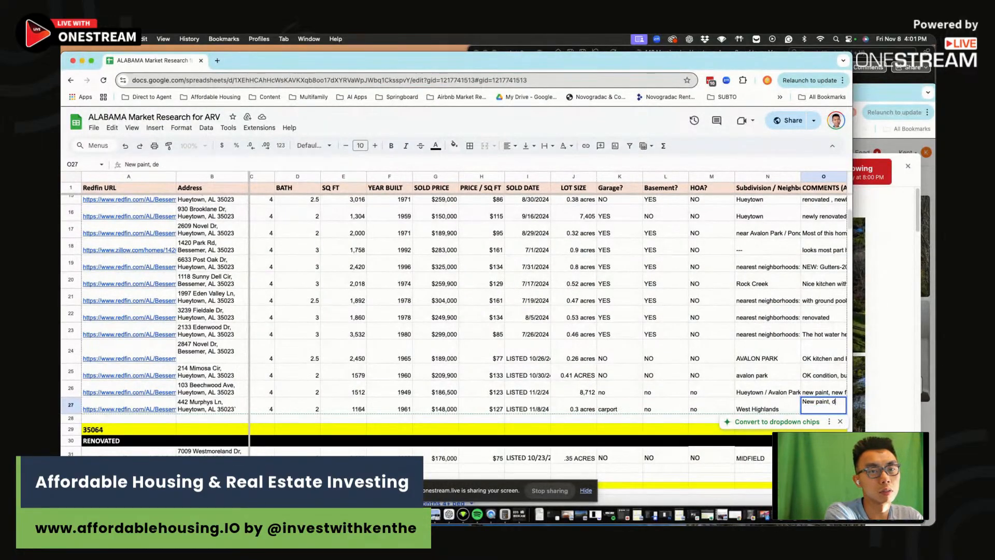
pyautogui.write(' flooring (woo')
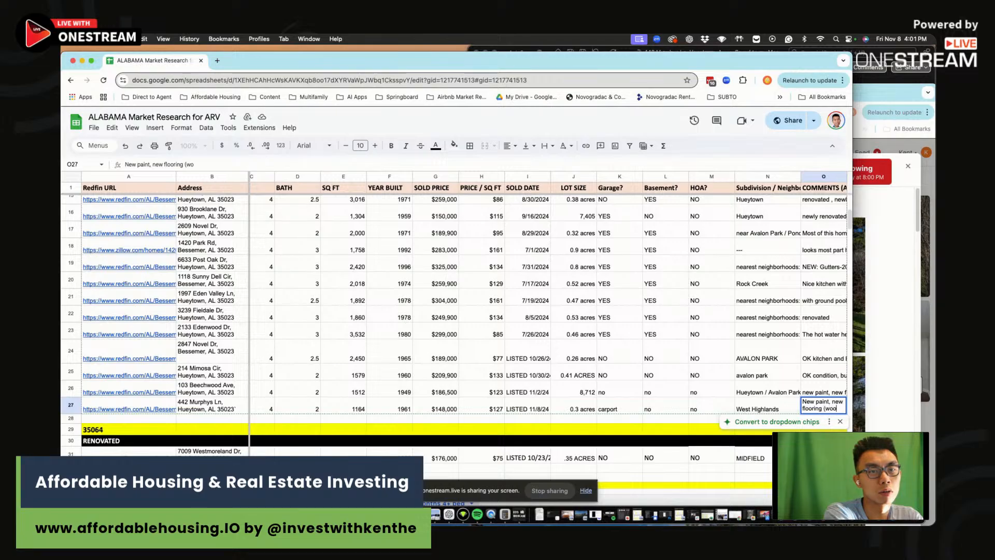
pyautogui.write('den color), no r')
pyautogui.press('BackSpace')
pyautogui.press('BackSpace')
pyautogui.write('ecess lighting,')
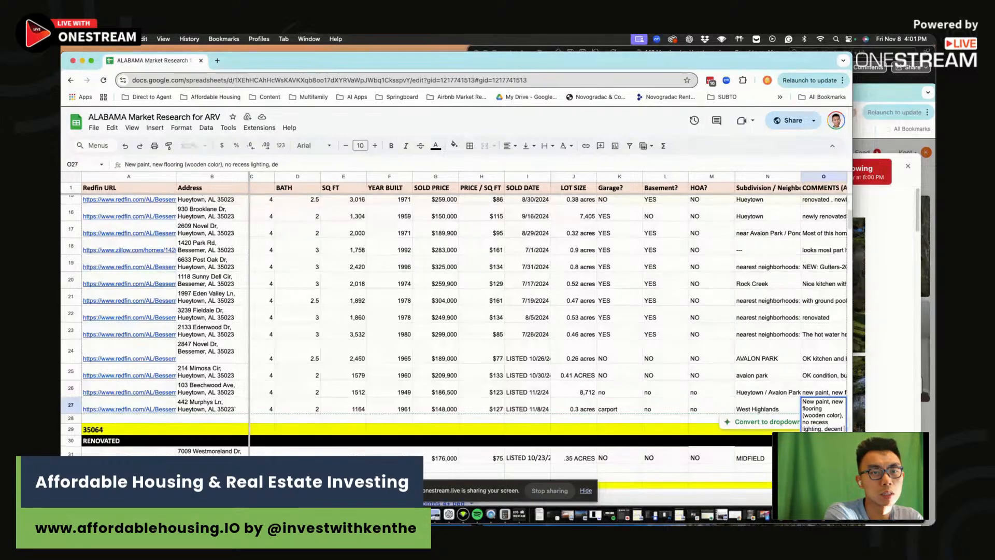
pyautogui.write(' dece')
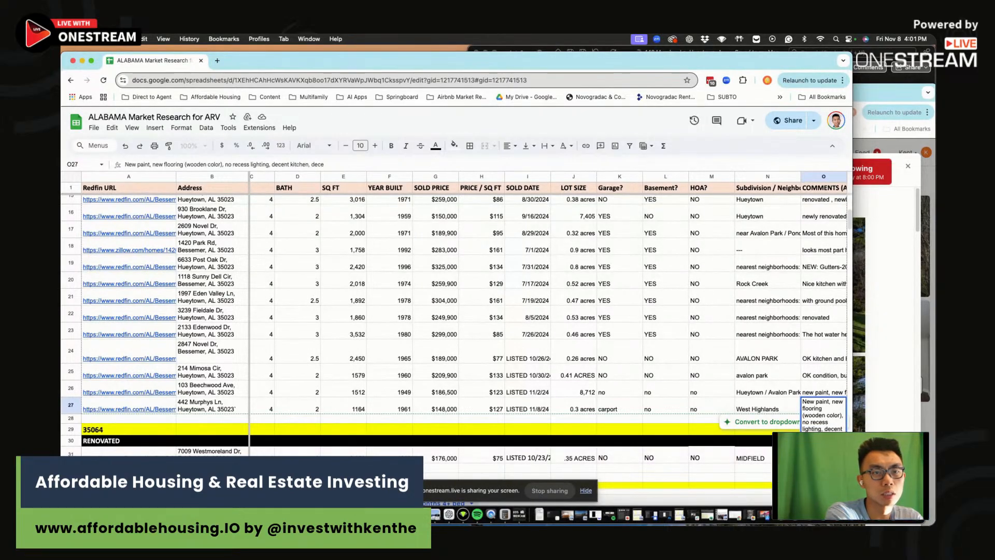
pyautogui.write('nt bathr')
pyautogui.press('Return')
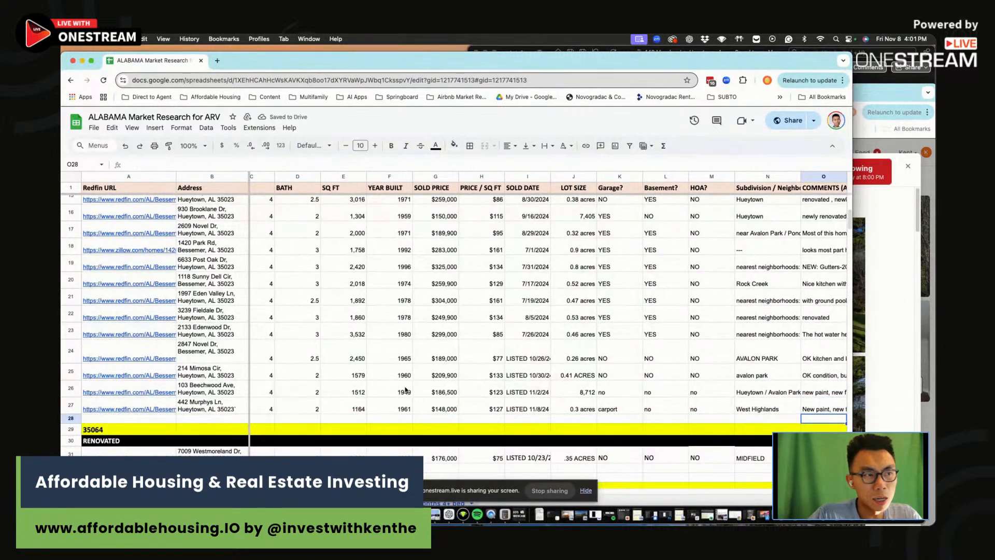
pyautogui.moveTo(824, 375); pyautogui.dragTo(181, 414)
pyautogui.hscroll(-1, 181, 414)
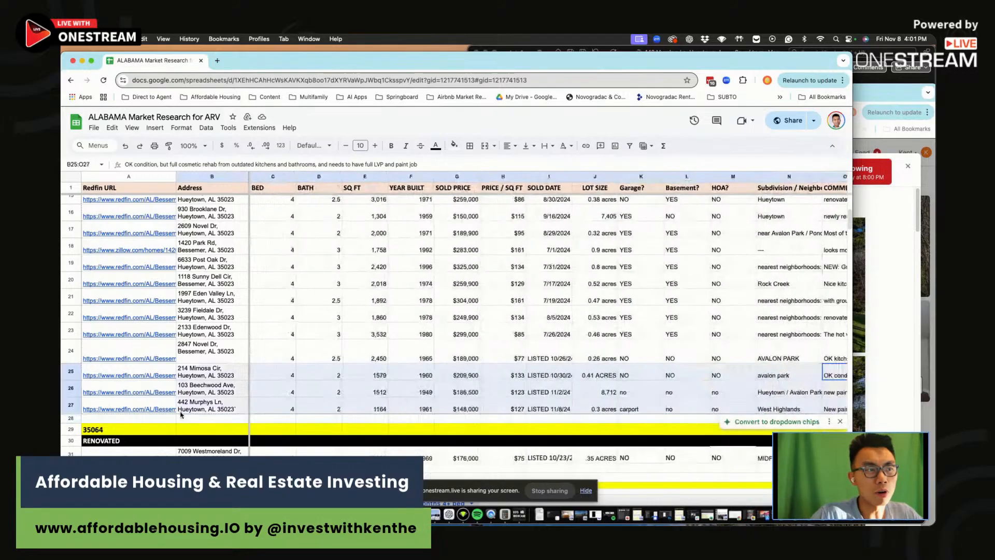
pyautogui.click(562, 409)
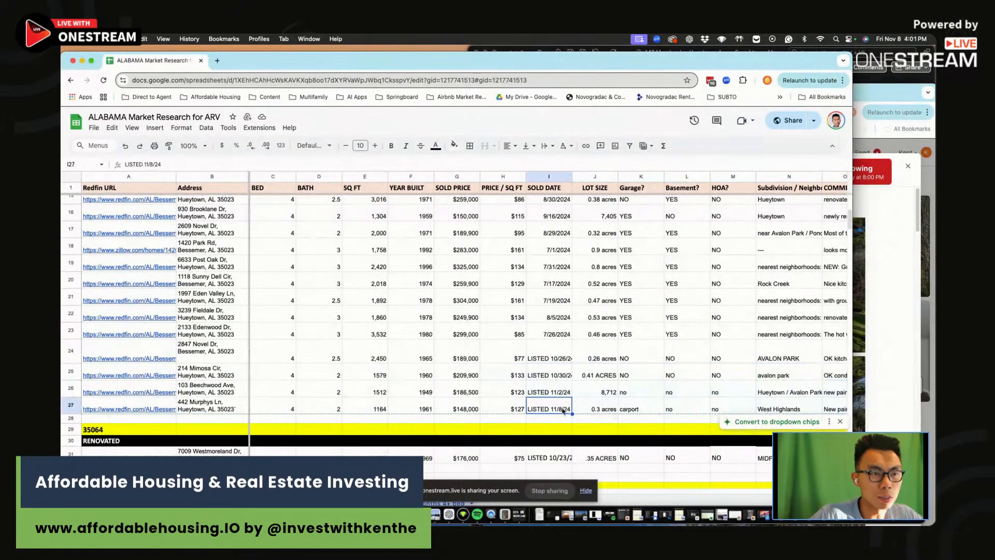
pyautogui.click(506, 413)
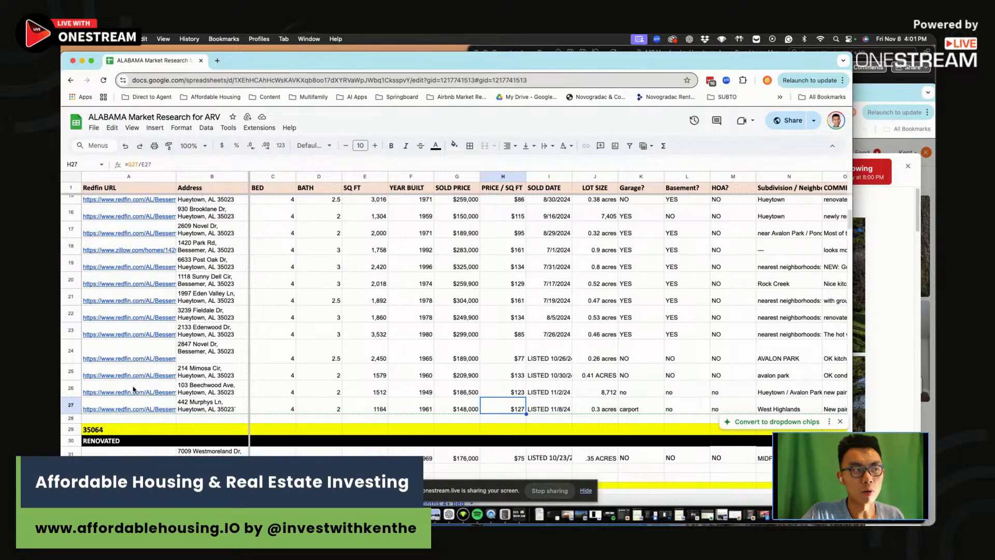
pyautogui.click(133, 389)
pyautogui.click(138, 411)
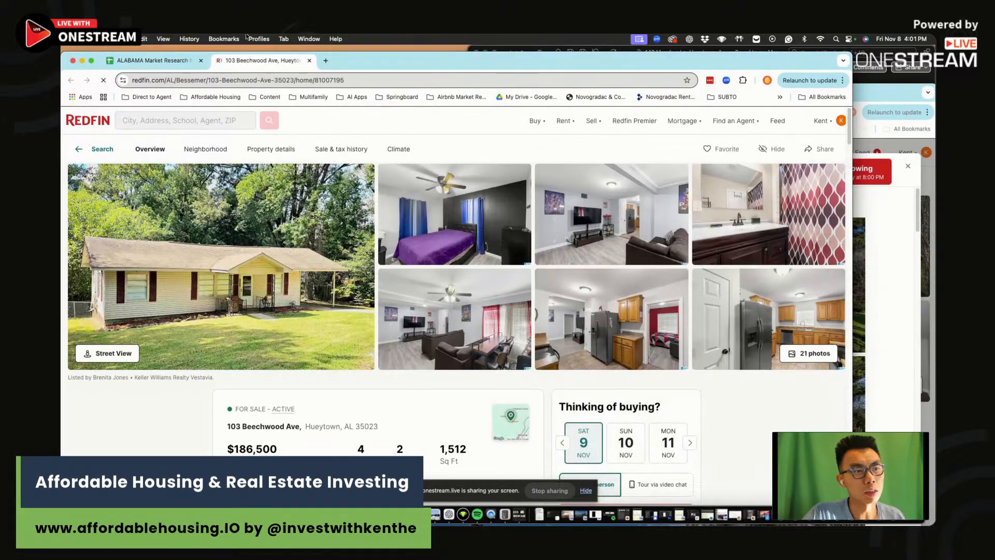
pyautogui.click(166, 60)
pyautogui.click(128, 378)
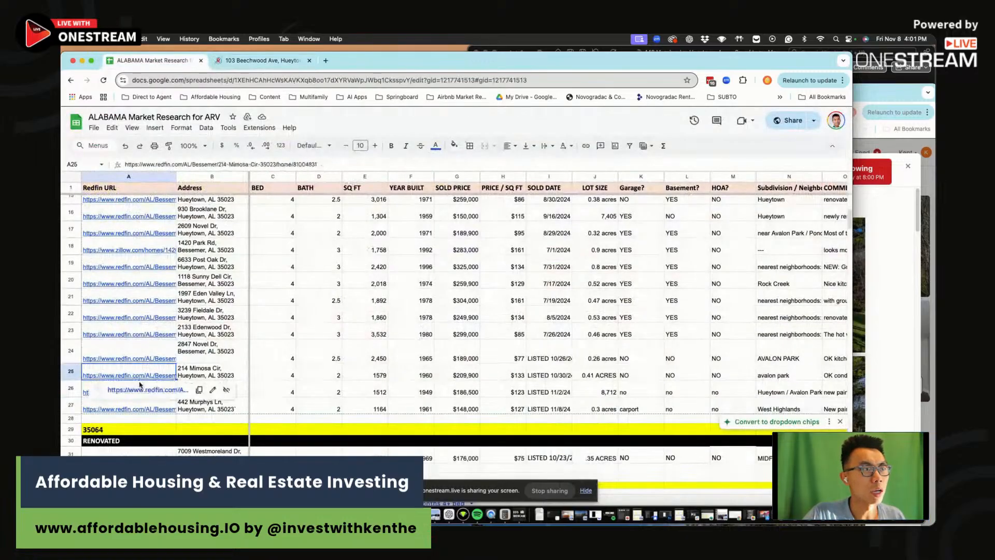
pyautogui.click(560, 372)
pyautogui.click(155, 376)
pyautogui.click(157, 395)
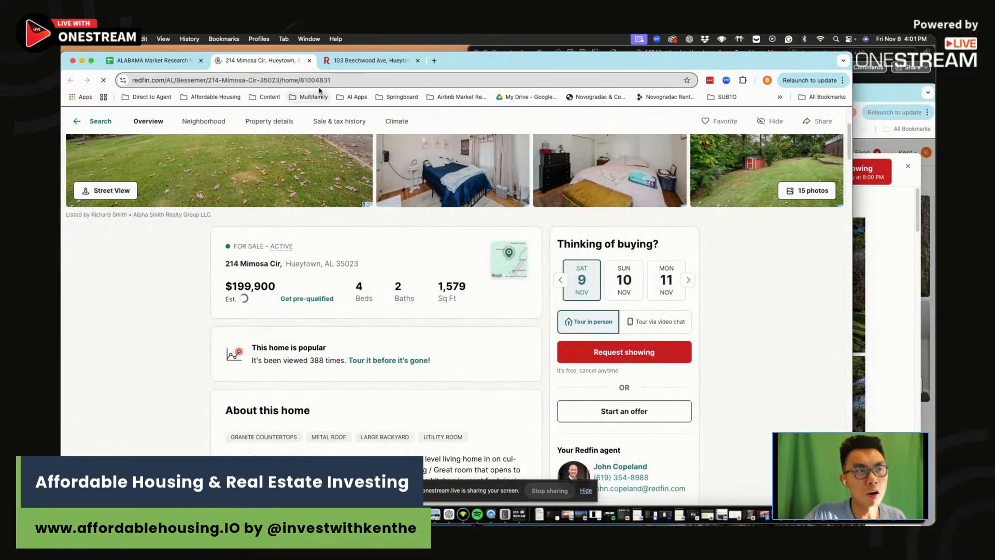
pyautogui.click(173, 62)
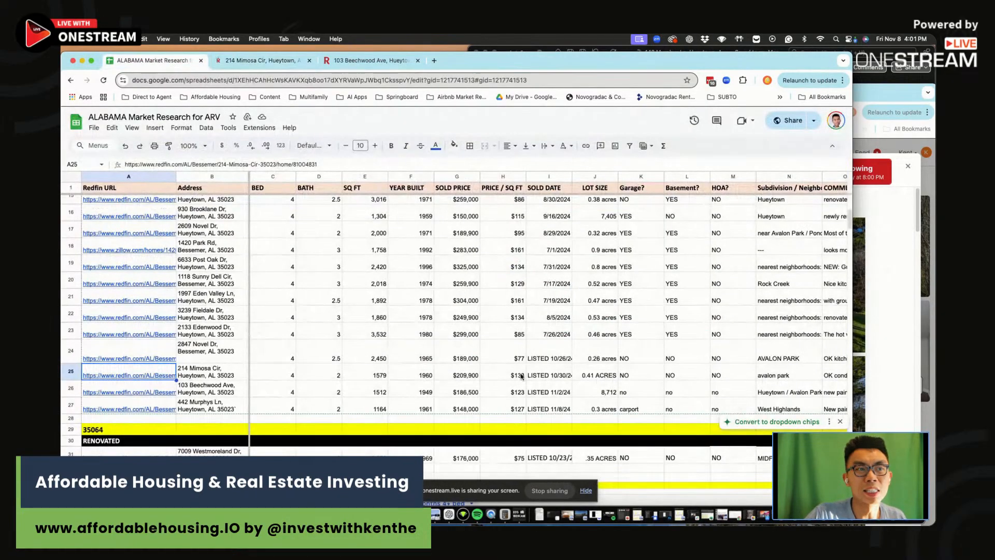
pyautogui.click(522, 376)
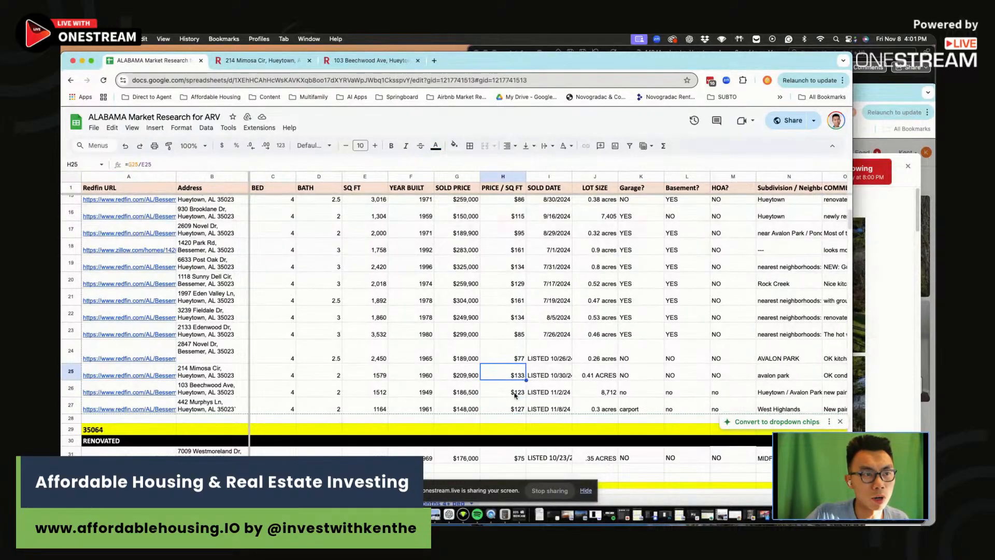
pyautogui.click(514, 393)
pyautogui.click(513, 409)
pyautogui.click(508, 391)
pyautogui.click(507, 376)
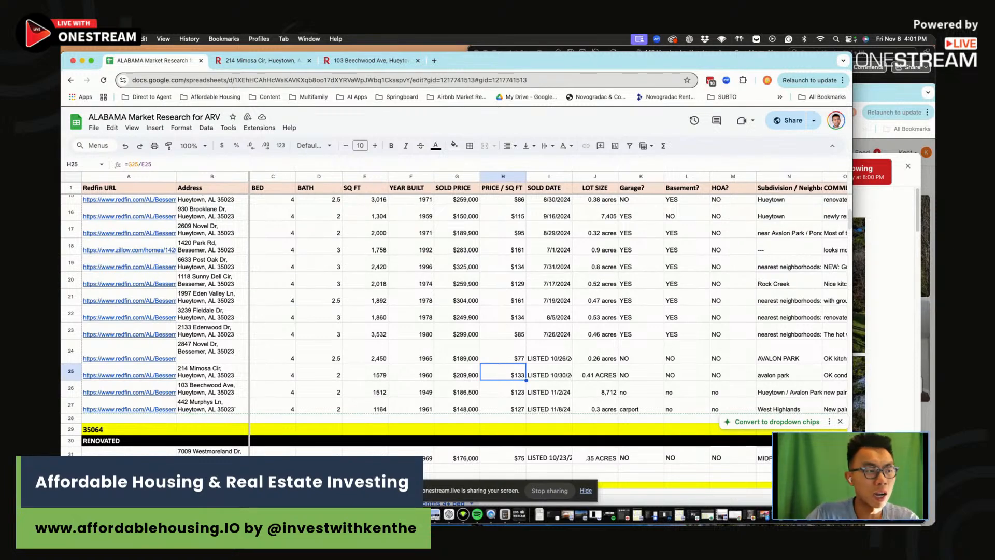
pyautogui.press('super+Tab')
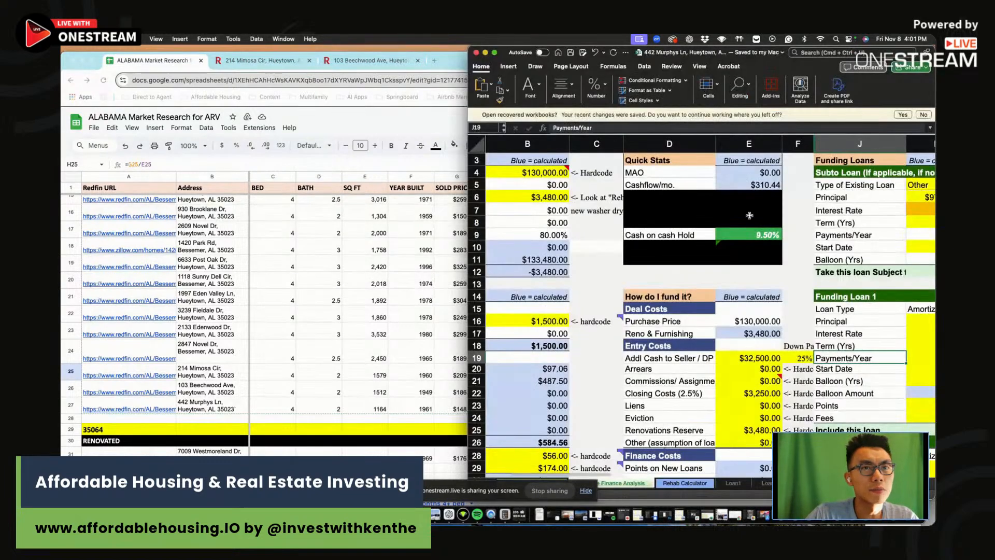
# Enter the $148,000 Redfin list price as the asking price in B4
pyautogui.hscroll(-3, 630, 222)
pyautogui.click(687, 244)
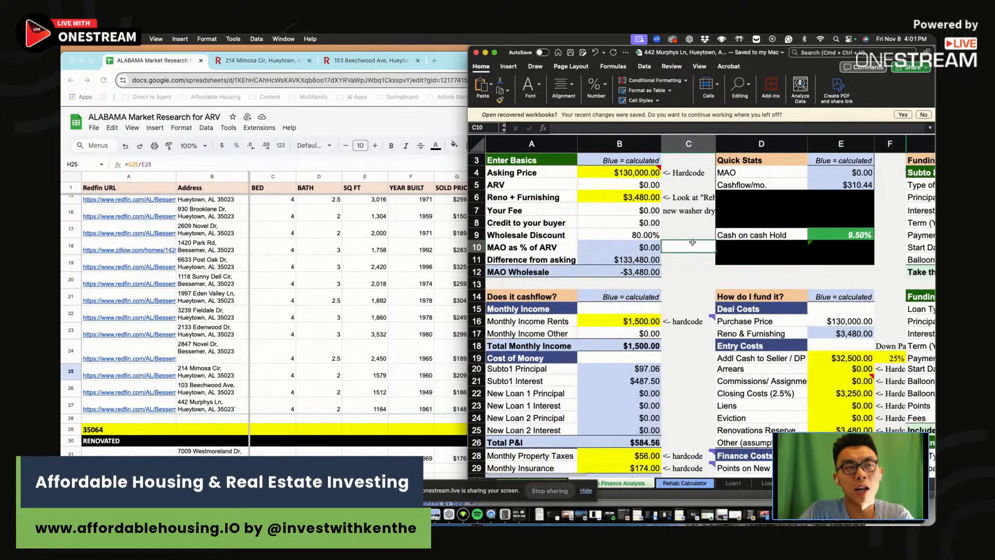
pyautogui.click(639, 168)
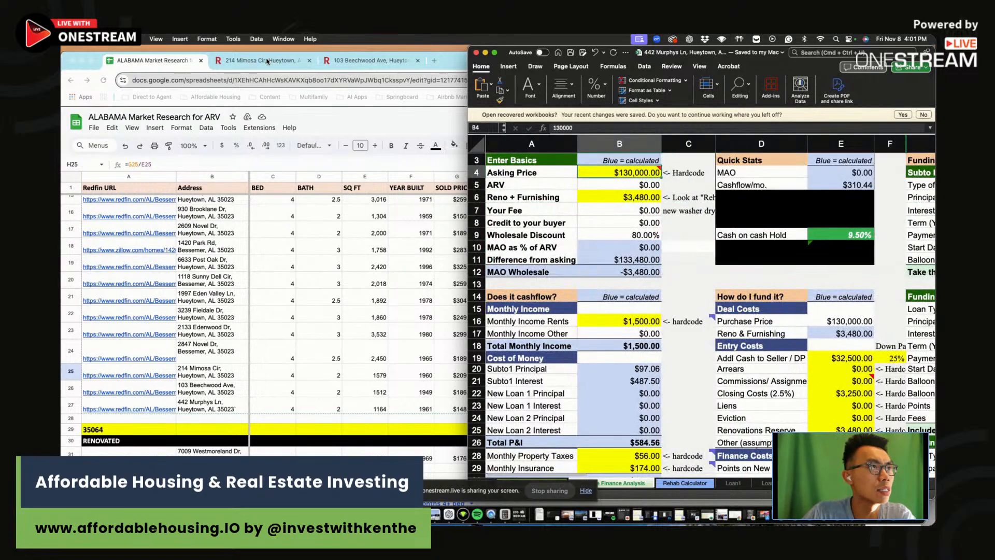
pyautogui.moveTo(450, 60); pyautogui.dragTo(463, 169)
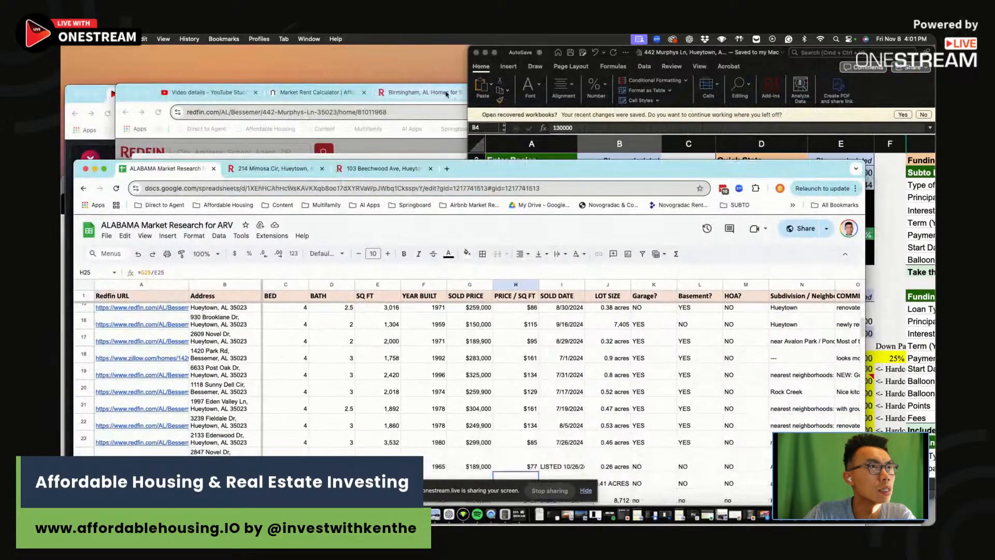
pyautogui.click(429, 92)
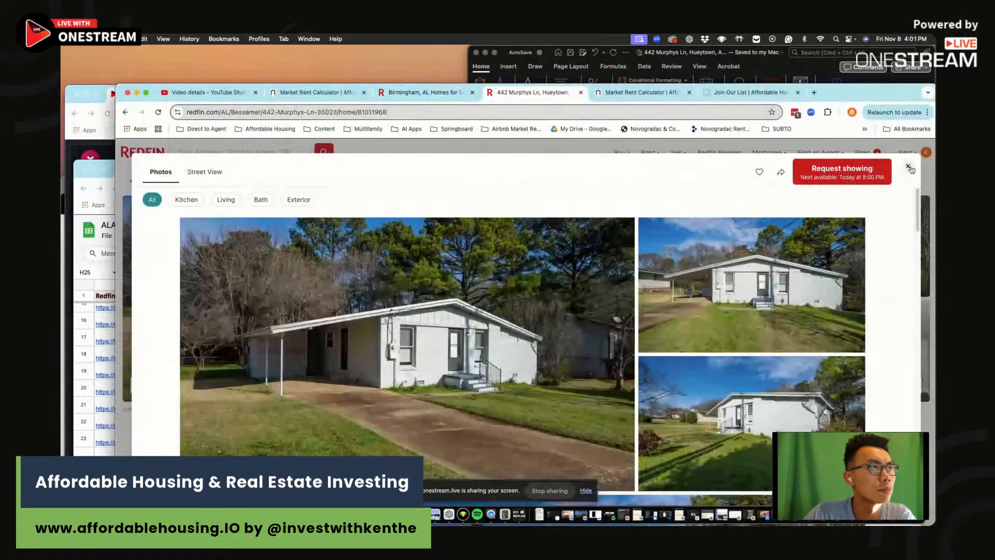
pyautogui.click(907, 166)
pyautogui.moveTo(851, 95); pyautogui.dragTo(773, 56)
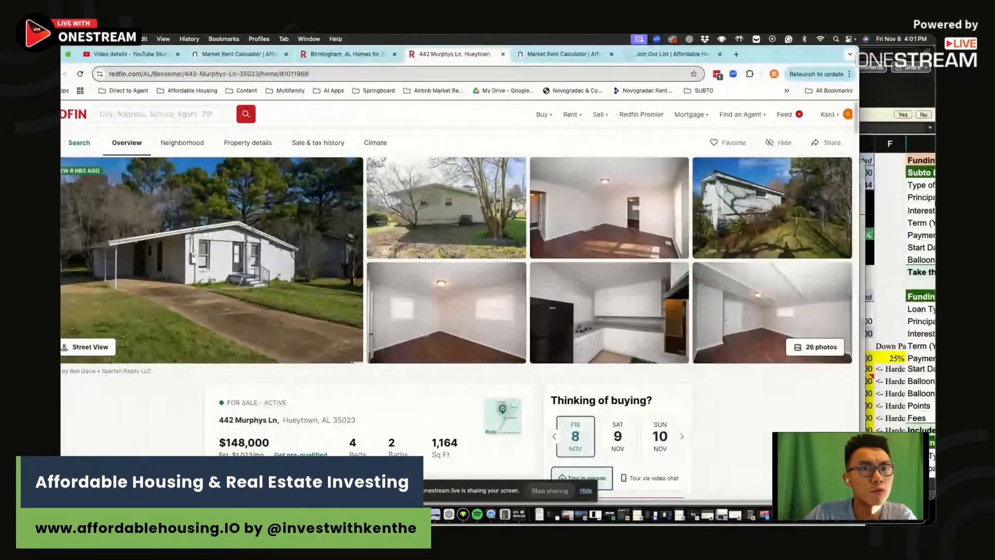
pyautogui.click(878, 248)
pyautogui.write('148,000')
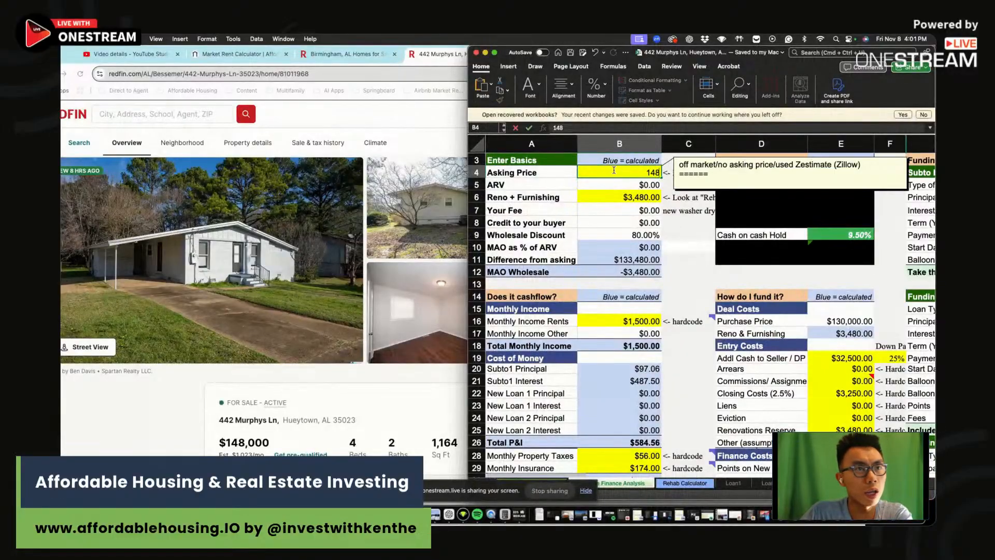
pyautogui.press('Return')
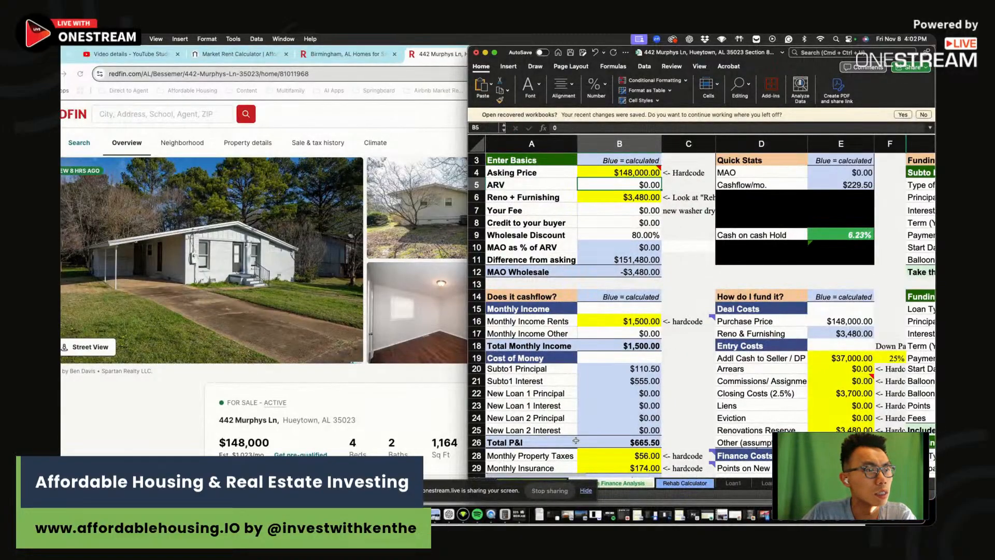
# Switch between the Redfin listing and Excel, ending on the Market Rent Calculator page
pyautogui.click(586, 490)
pyautogui.click(586, 490)
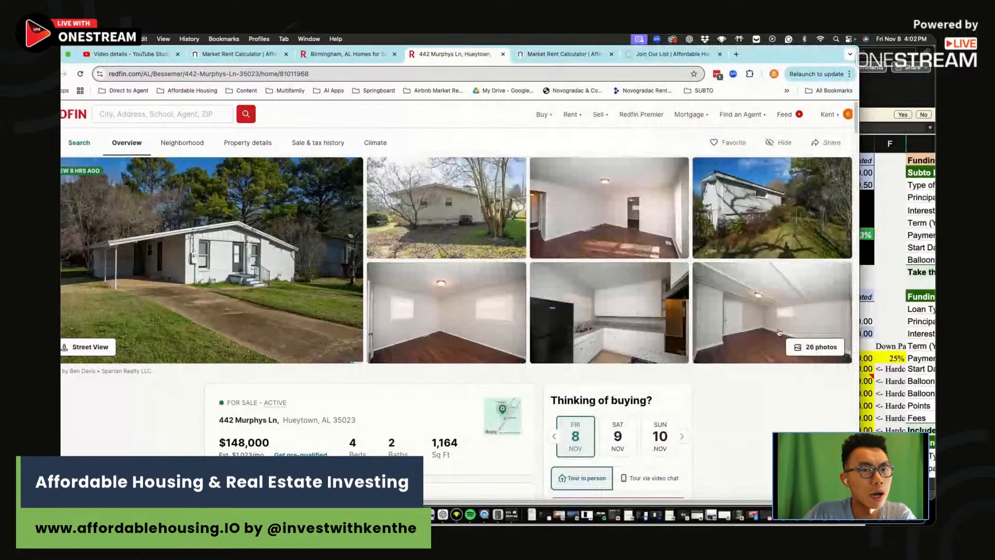
pyautogui.press('super+Tab')
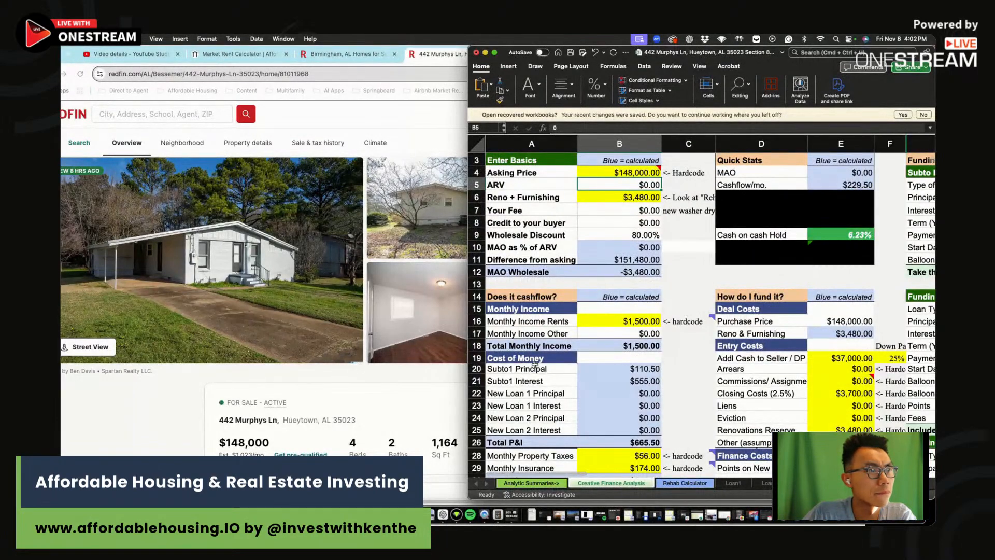
pyautogui.click(354, 304)
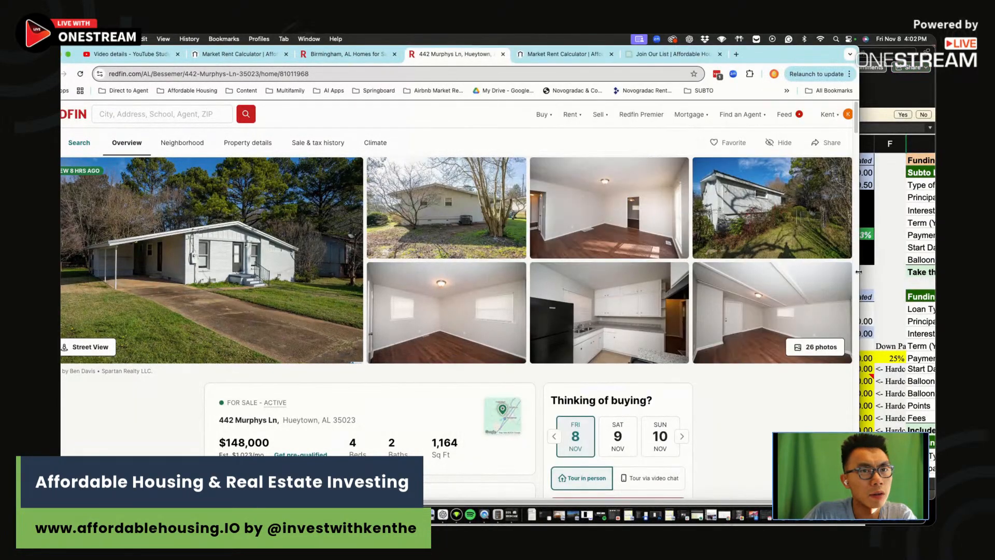
pyautogui.click(921, 301)
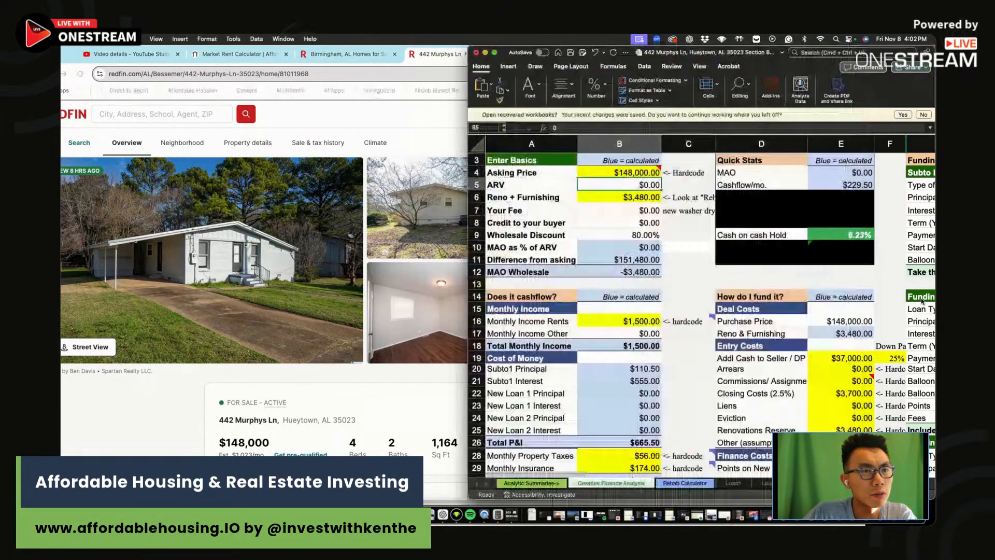
pyautogui.click(674, 298)
pyautogui.click(247, 55)
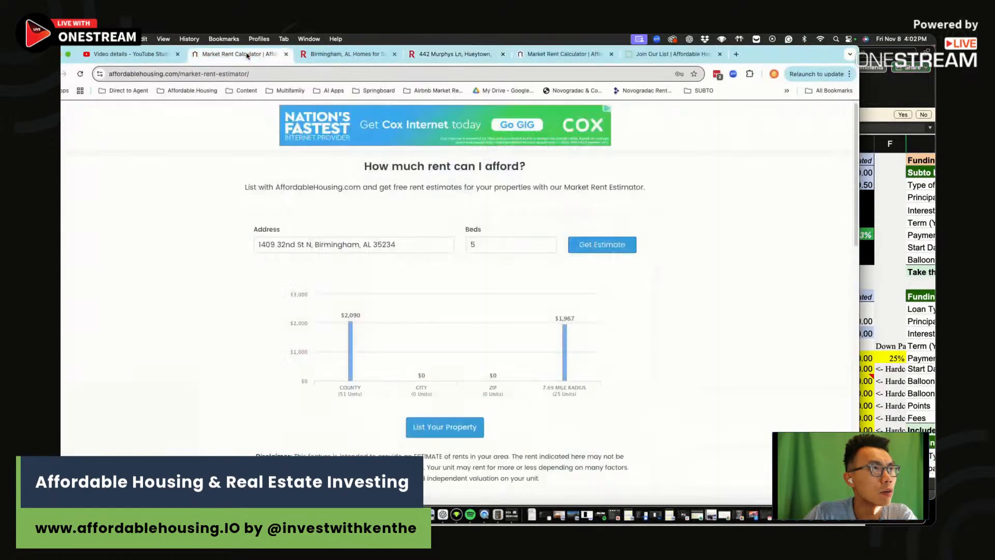
pyautogui.click(565, 54)
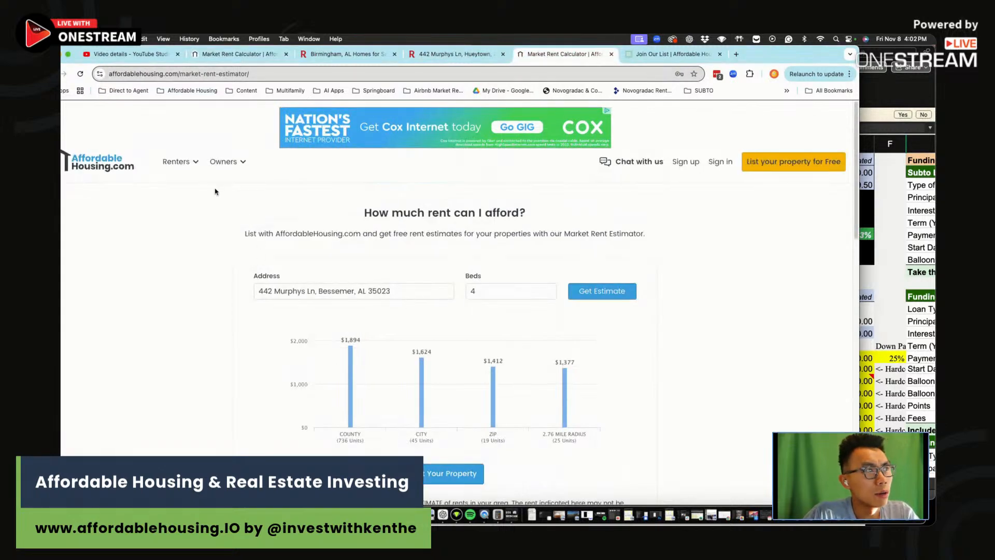
pyautogui.moveTo(224, 161)
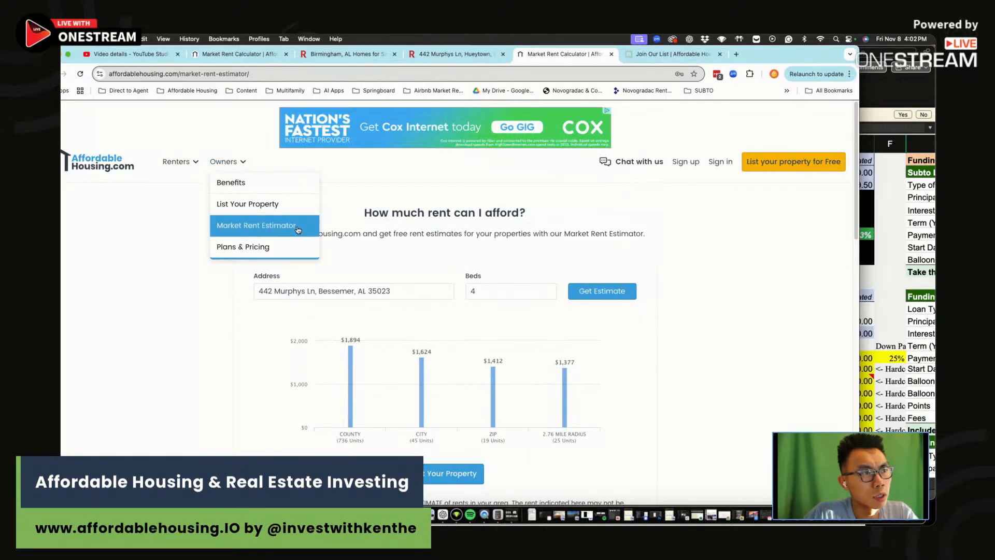
pyautogui.click(615, 300)
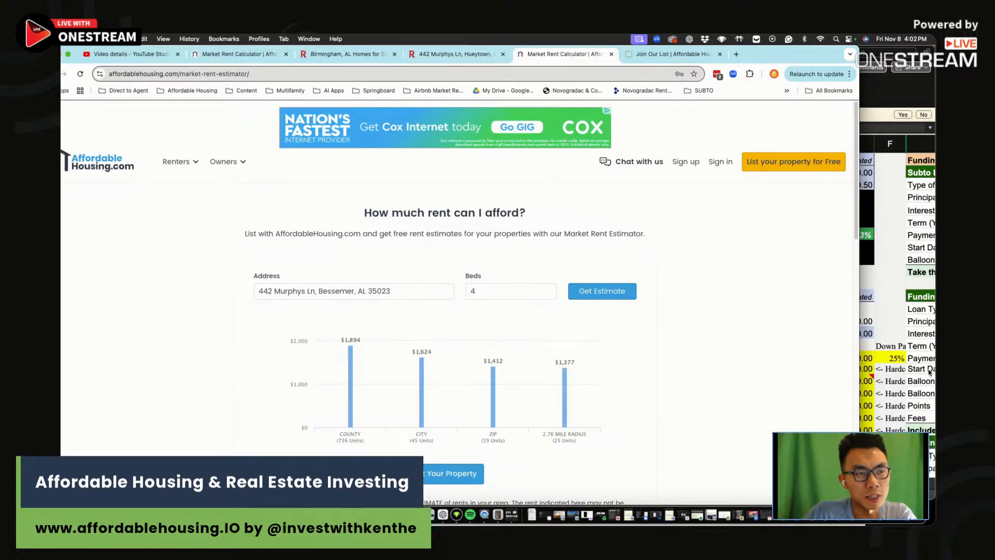
pyautogui.click(922, 349)
# Enter $1,377 as the monthly rent income
pyautogui.click(622, 333)
pyautogui.write('1')
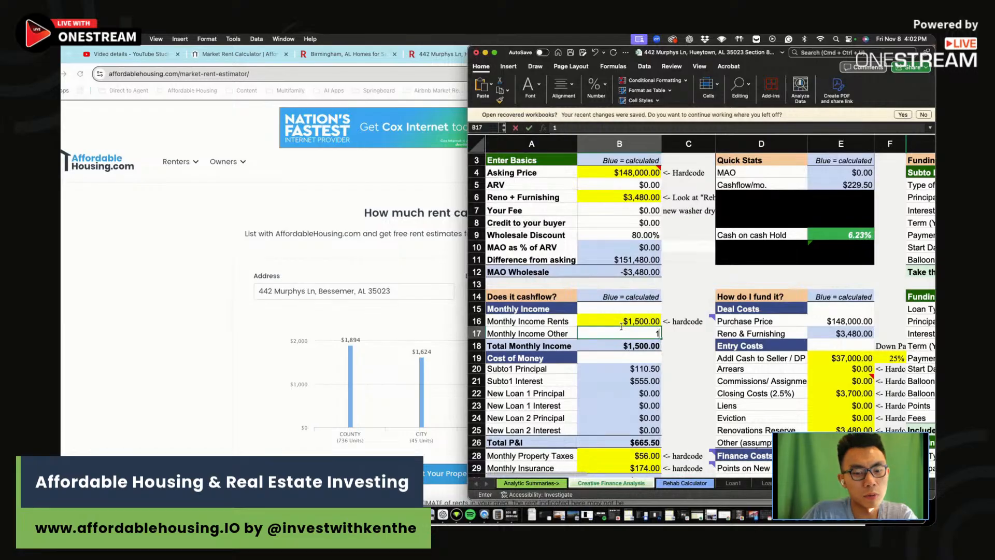
pyautogui.press('Escape')
pyautogui.click(623, 319)
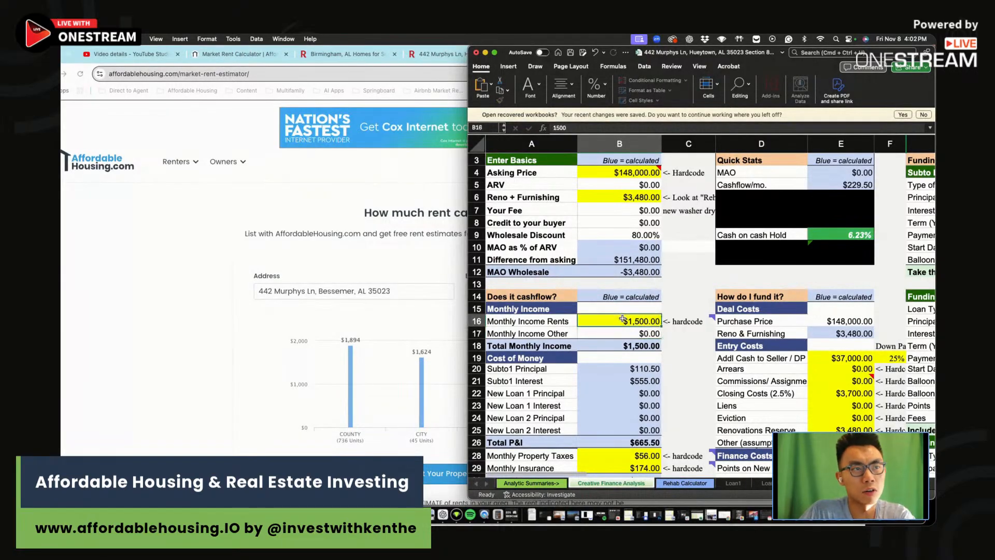
pyautogui.write('1377')
pyautogui.press('Return')
# Look up the Redfin listing's $125 property tax and $115 homeowners insurance estimates
pyautogui.scroll(-3, 685, 344)
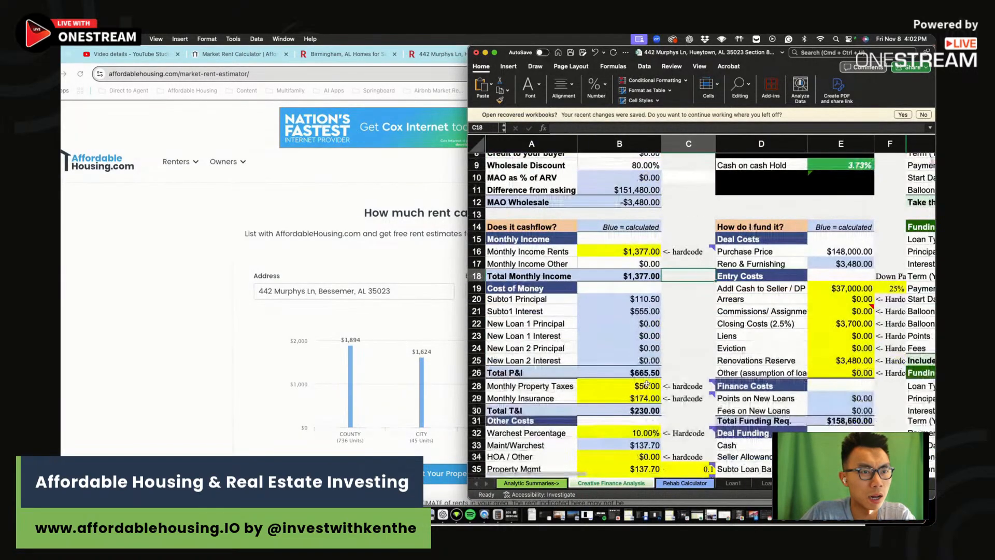
pyautogui.click(635, 386)
pyautogui.click(222, 283)
pyautogui.click(450, 54)
pyautogui.scroll(-15, 493, 386)
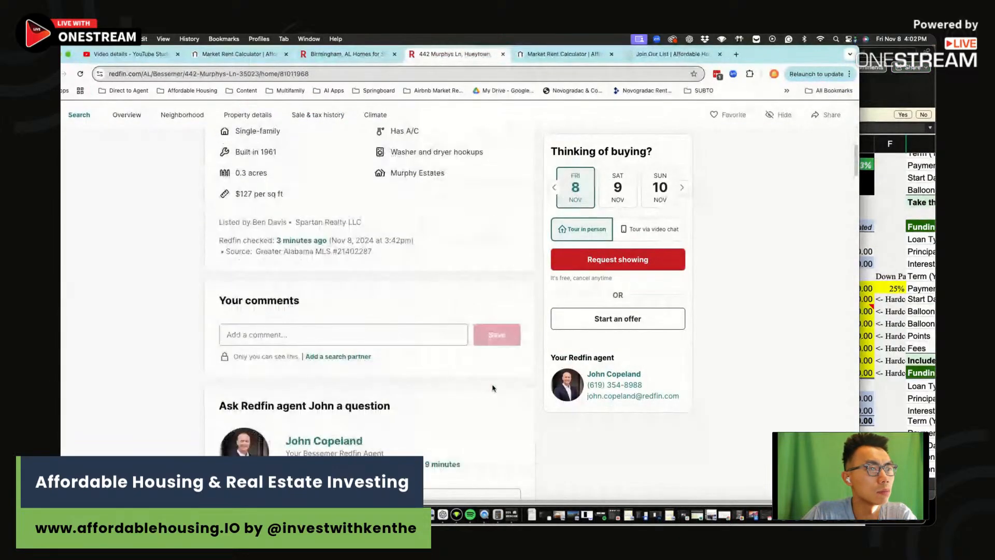
pyautogui.scroll(-8, 493, 388)
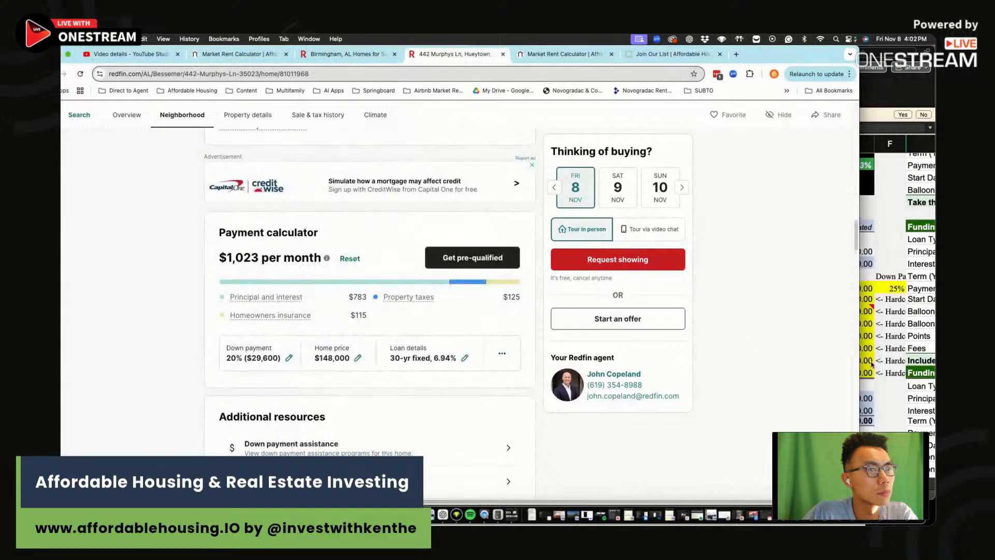
pyautogui.click(888, 324)
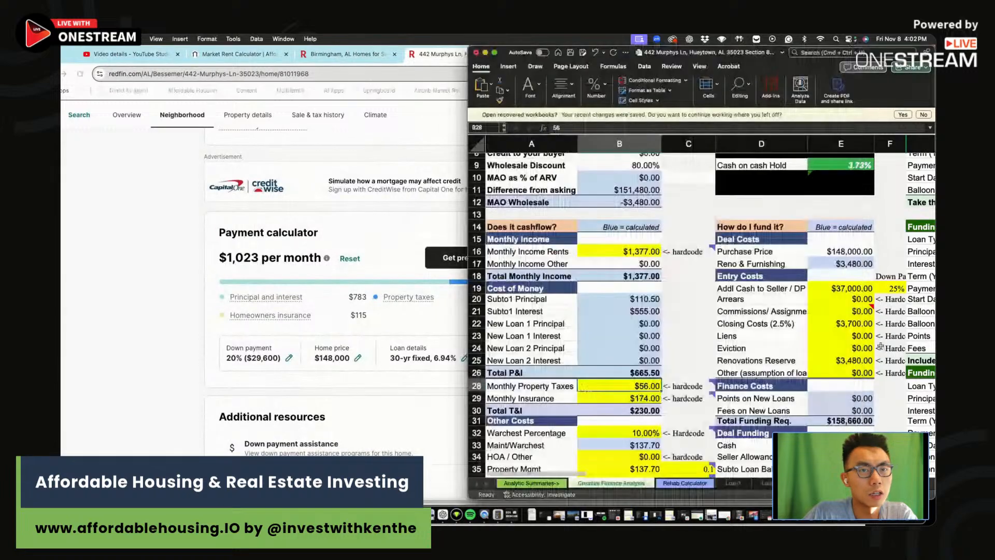
pyautogui.click(452, 293)
pyautogui.moveTo(510, 295); pyautogui.dragTo(519, 297)
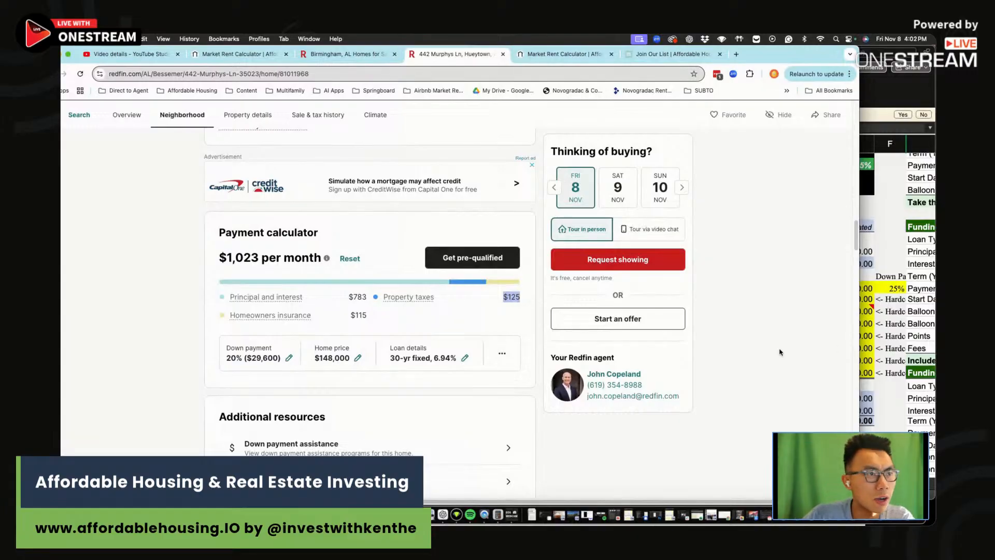
pyautogui.moveTo(370, 320); pyautogui.dragTo(362, 316)
# Enter =115*1.2 as monthly insurance, making it $138.00
pyautogui.click(909, 293)
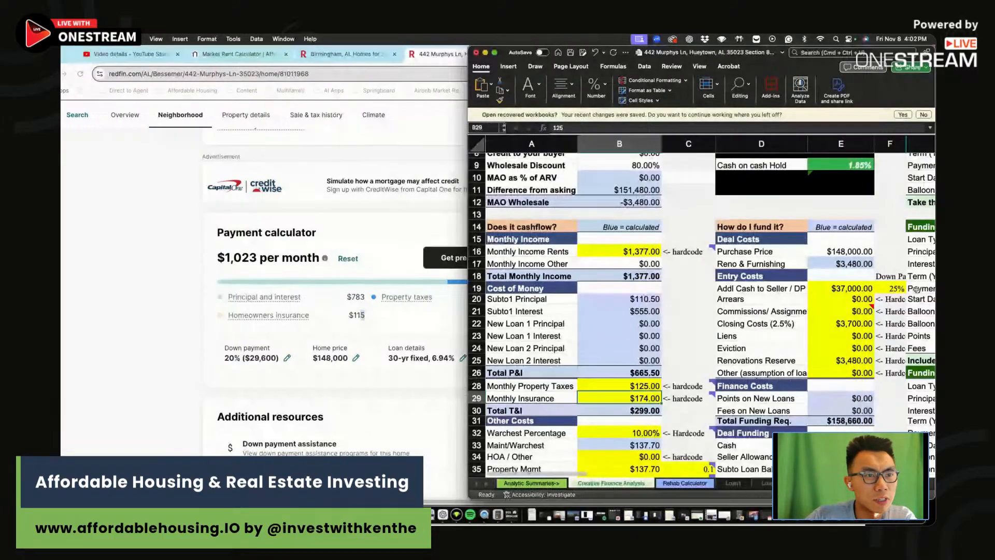
pyautogui.write('=115*1.2')
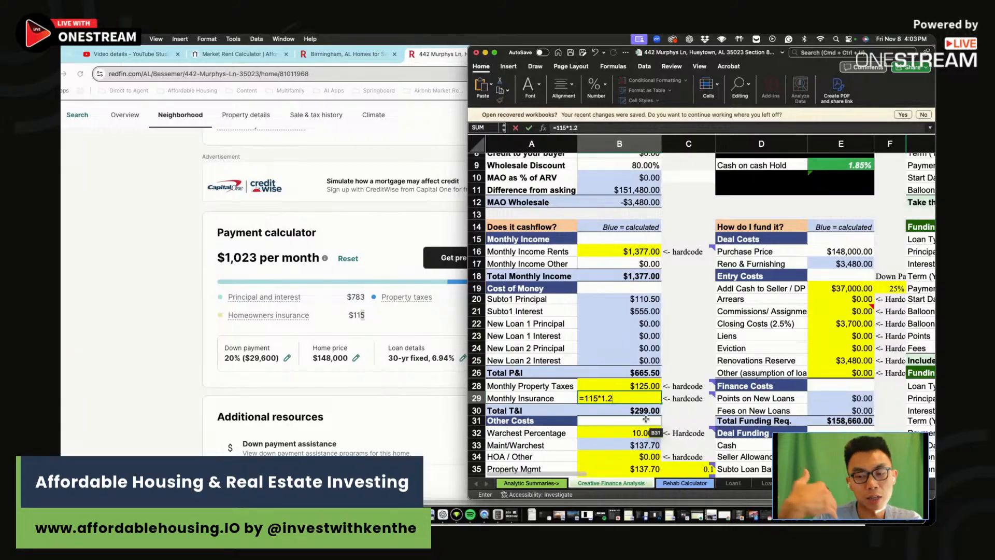
pyautogui.press('Return')
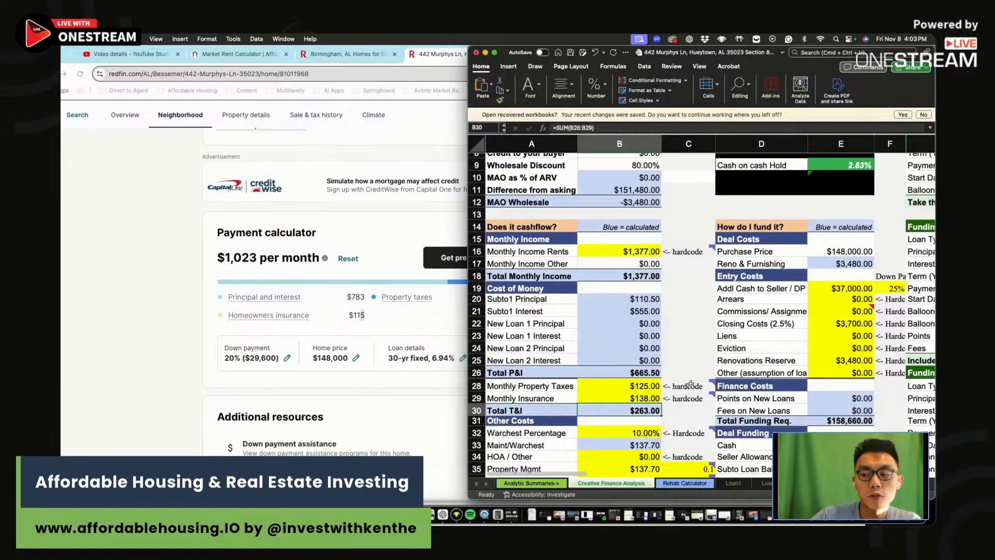
# Review the notes beside Warchest Percentage and the warchest amount
pyautogui.moveTo(691, 386)
pyautogui.scroll(-2, 689, 389)
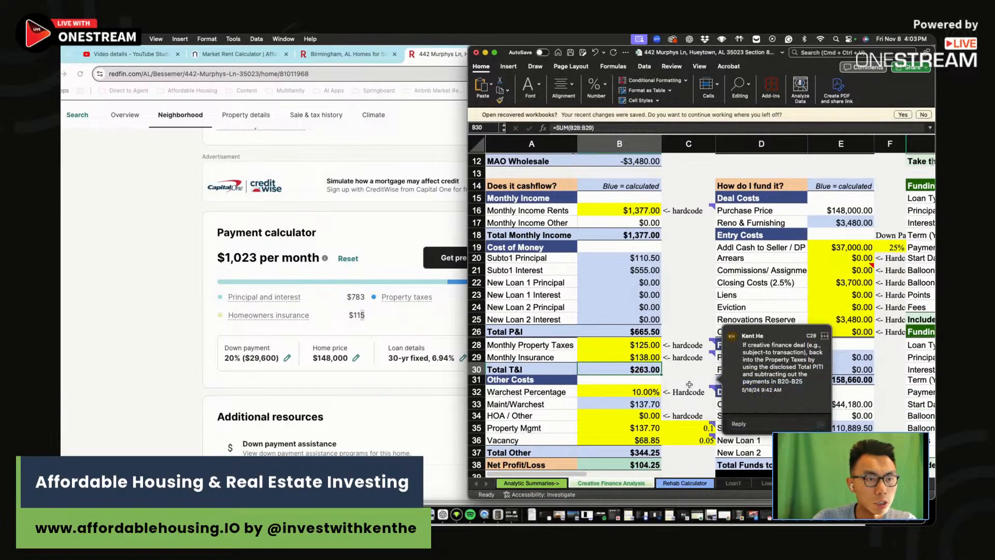
pyautogui.click(684, 392)
pyautogui.click(684, 404)
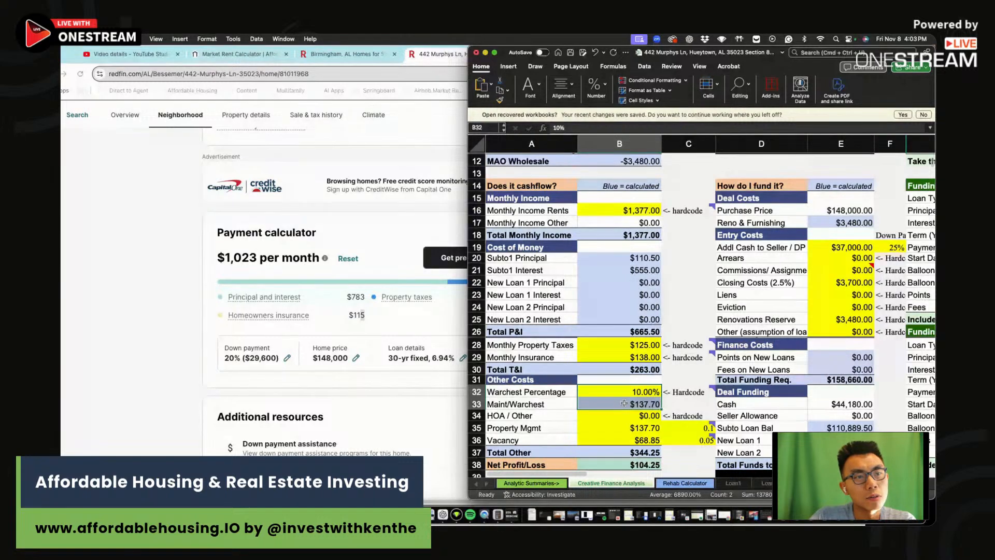
pyautogui.moveTo(641, 392)
pyautogui.mouseDown()
pyautogui.moveTo(656, 404)
pyautogui.moveTo(672, 391)
pyautogui.moveTo(642, 394)
pyautogui.moveTo(654, 404)
pyautogui.mouseUp()
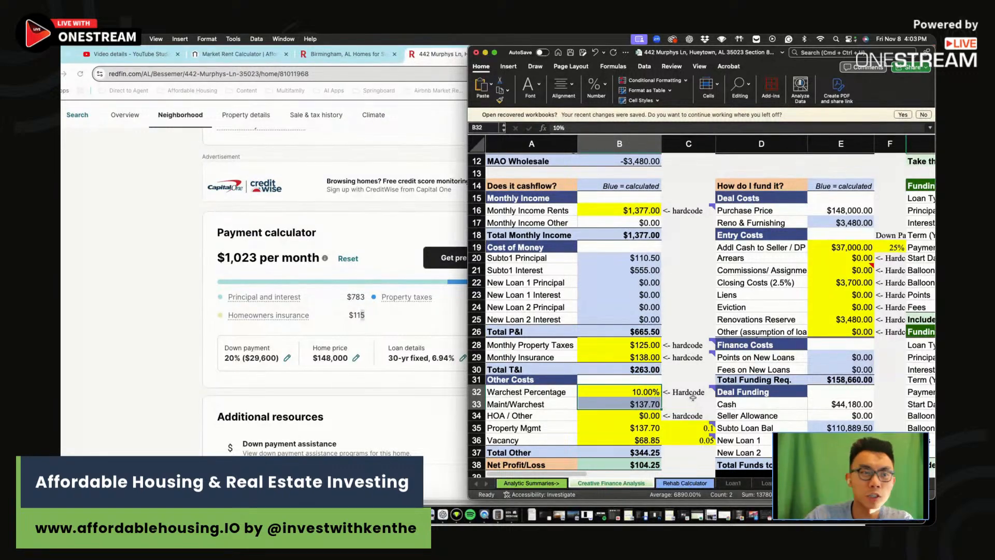
# Read the comments on the HOA / Other and vacancy rate rows
pyautogui.click(678, 416)
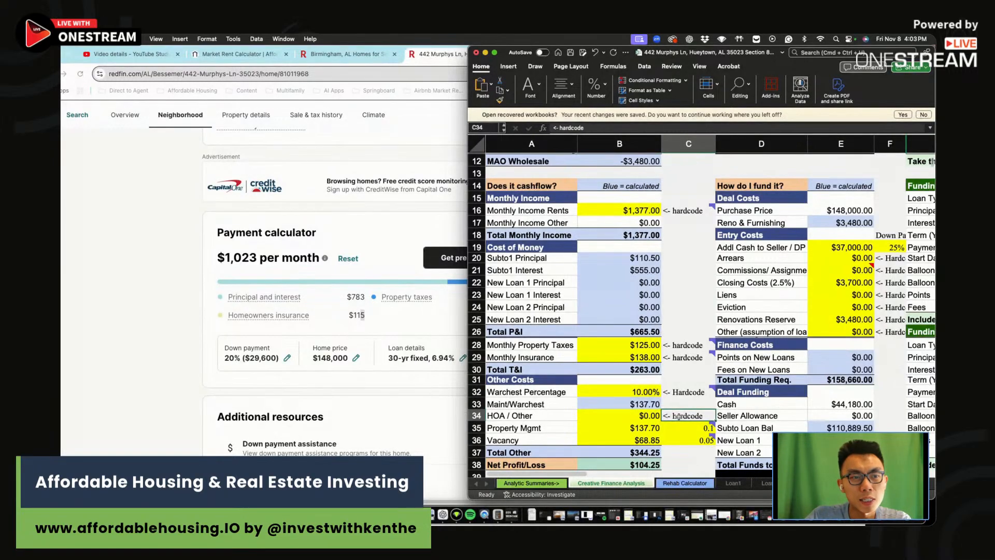
pyautogui.click(690, 440)
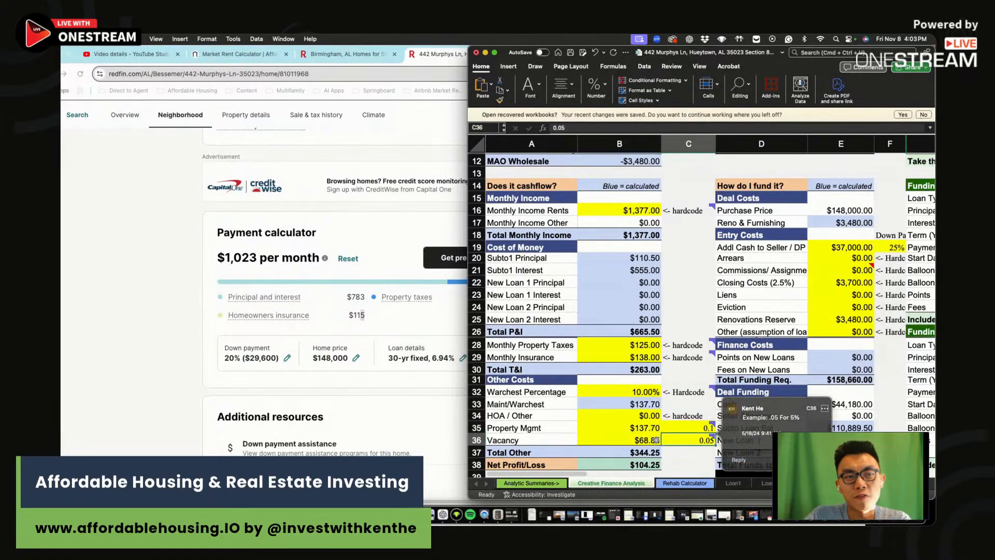
pyautogui.press('Return')
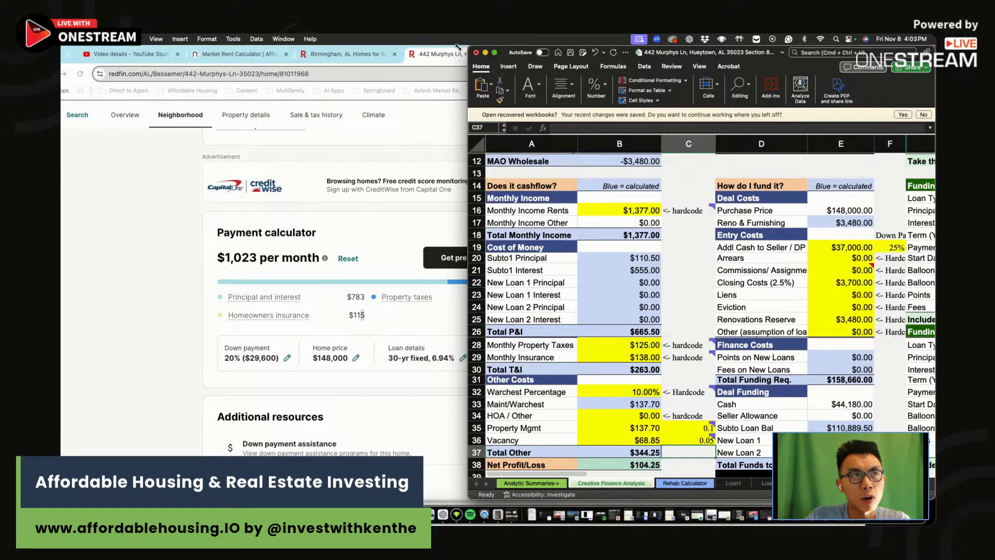
# Widen the window and check the 25% down payment, seller cash and 2.5% closing costs formulas
pyautogui.moveTo(469, 46); pyautogui.dragTo(237, 46)
pyautogui.scroll(5, 628, 286)
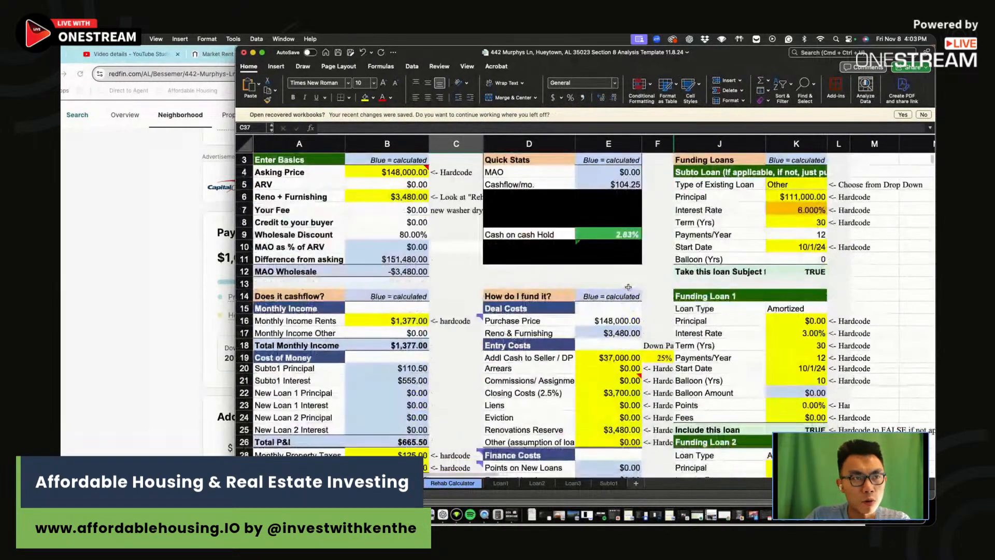
pyautogui.scroll(2, 629, 287)
pyautogui.moveTo(611, 193); pyautogui.dragTo(622, 256)
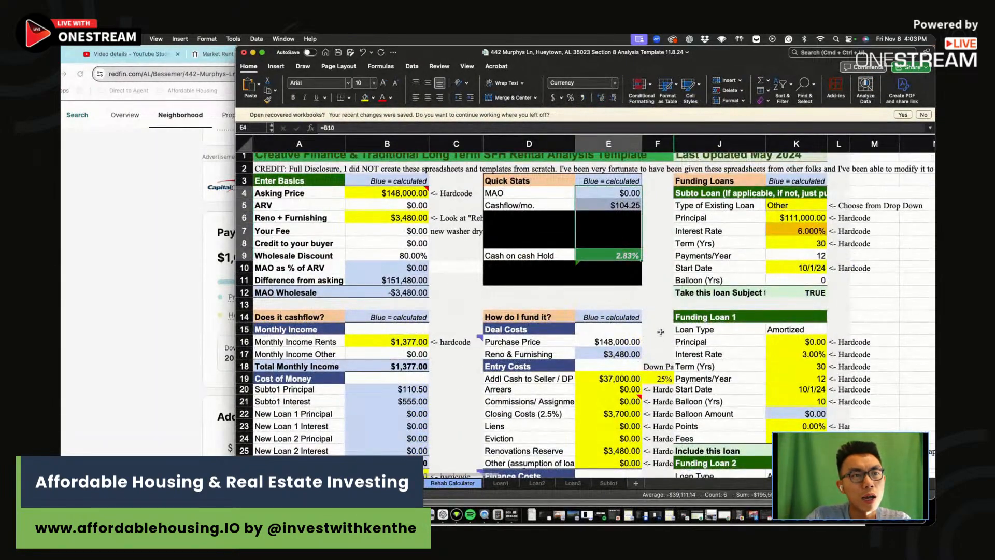
pyautogui.click(659, 375)
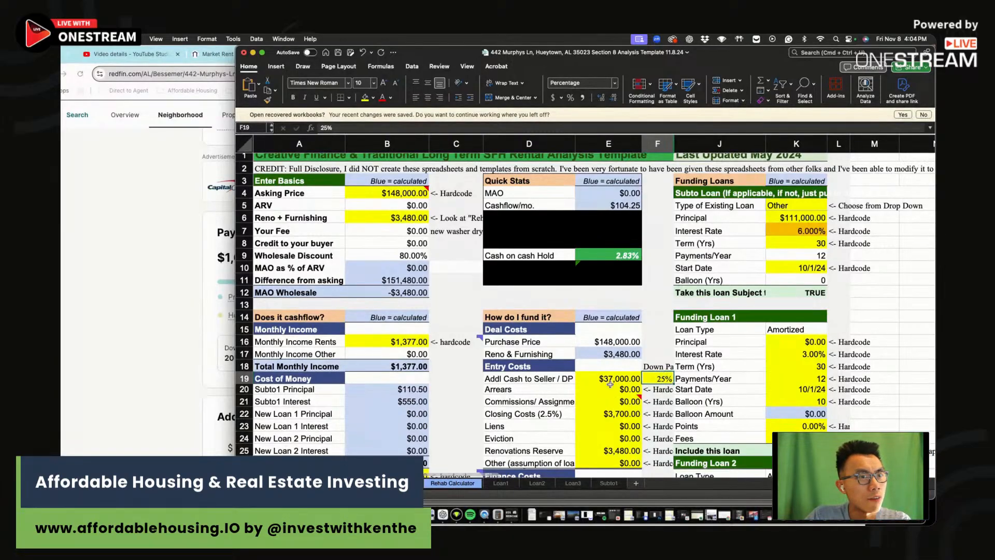
pyautogui.click(629, 381)
pyautogui.click(371, 127)
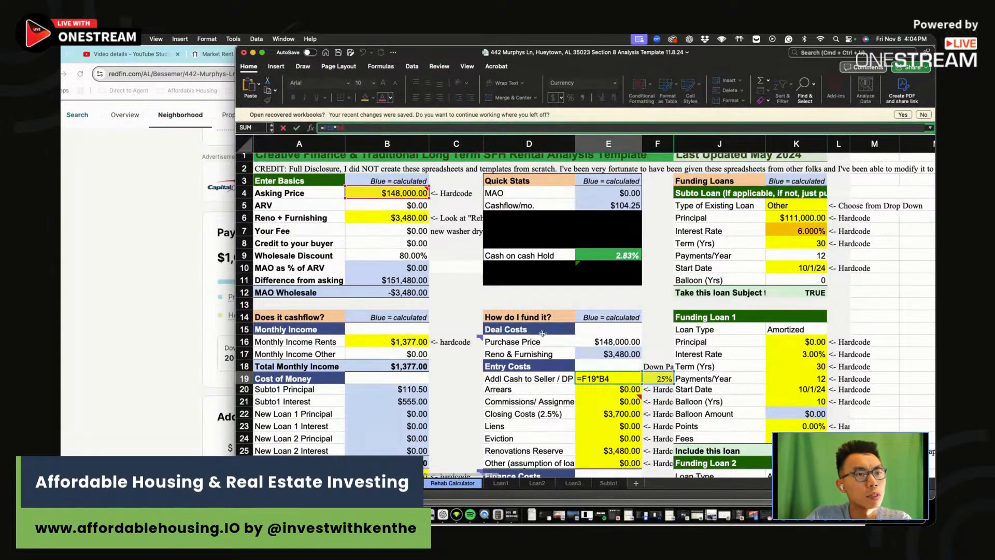
pyautogui.press('Return')
pyautogui.press('Up')
pyautogui.click(628, 415)
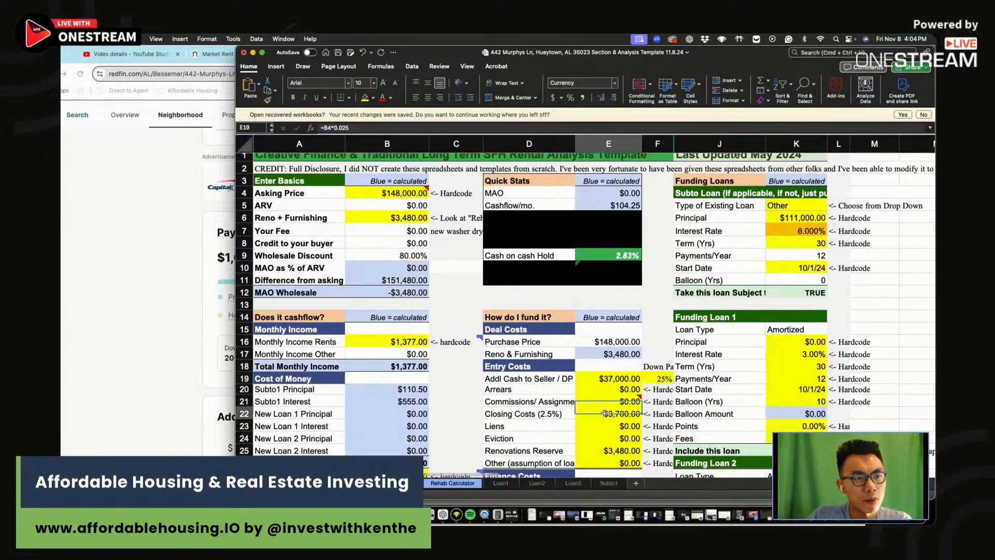
pyautogui.click(617, 376)
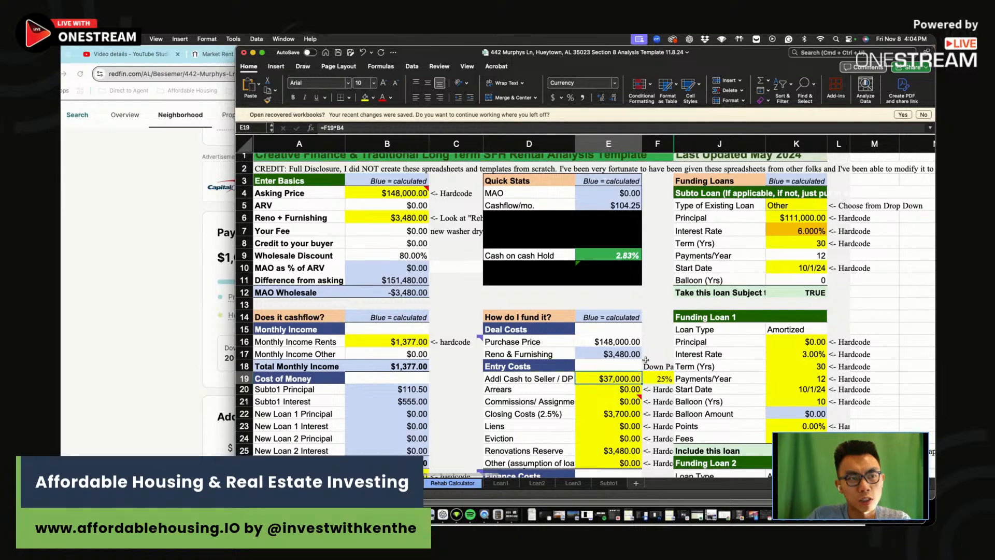
# Set the Subto Loan principal to =B4-E19, giving $111,000
pyautogui.click(798, 218)
pyautogui.click(353, 127)
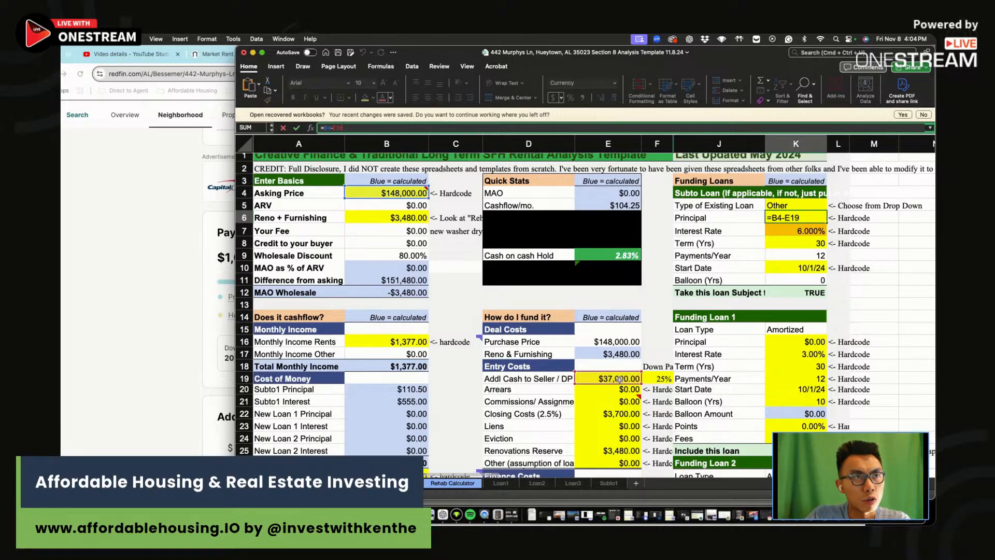
pyautogui.press('Return')
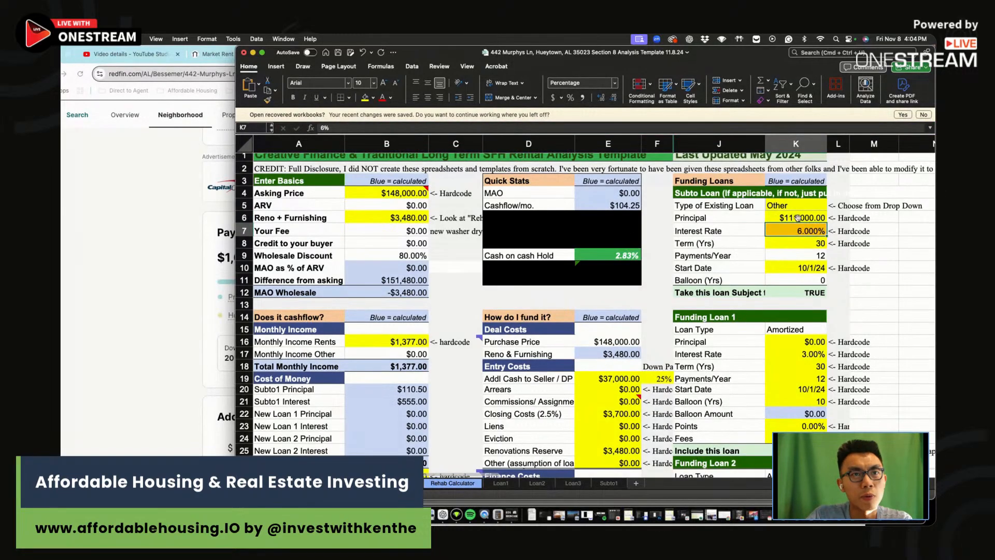
pyautogui.click(799, 217)
pyautogui.moveTo(757, 58); pyautogui.dragTo(833, 154)
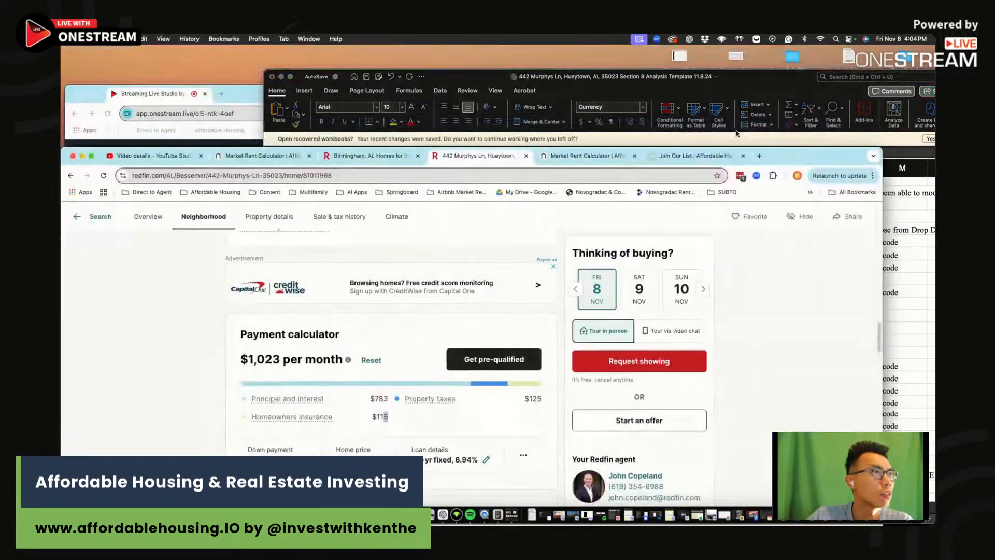
# Open the stream chat panel in the streaming studio, then return to the workbook
pyautogui.click(161, 97)
pyautogui.click(568, 328)
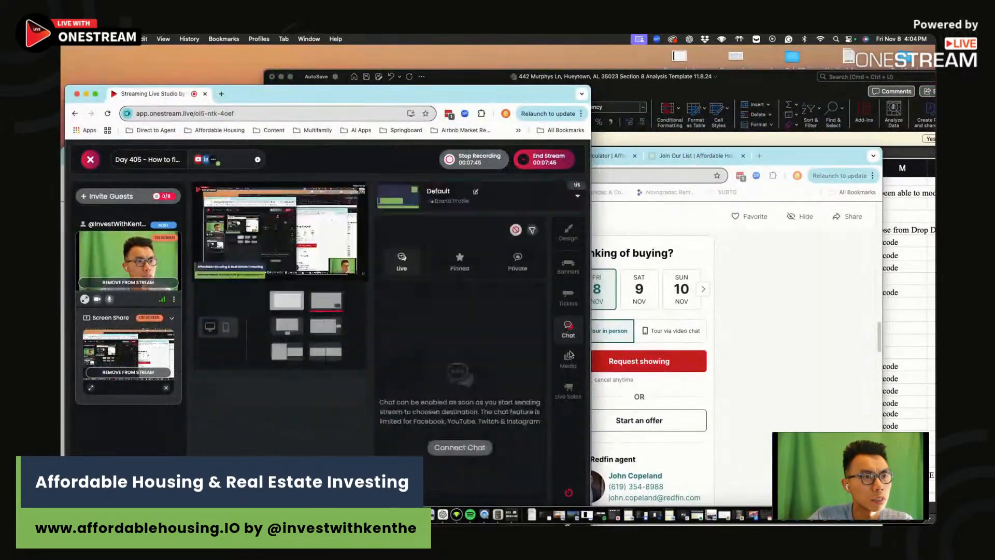
pyautogui.click(765, 77)
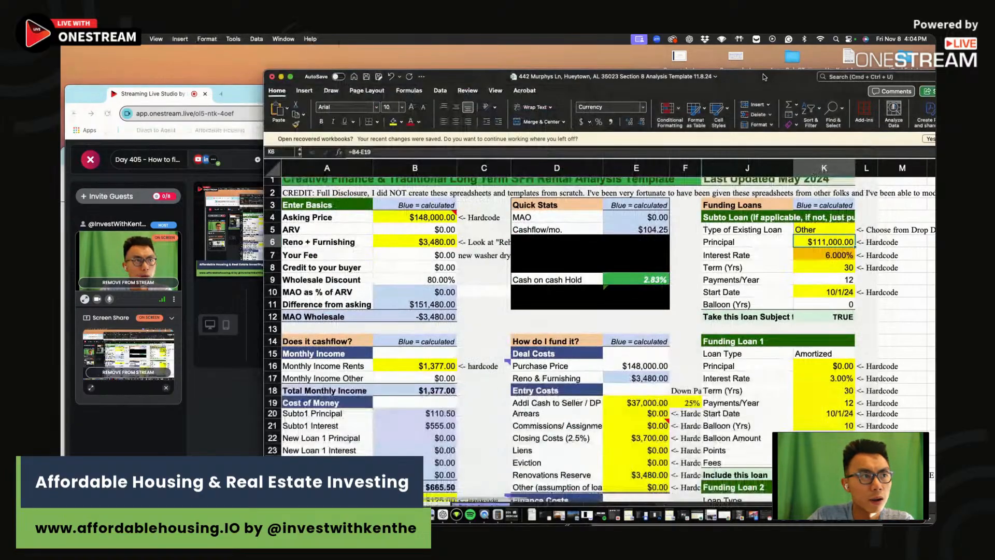
pyautogui.moveTo(766, 79); pyautogui.dragTo(757, 60)
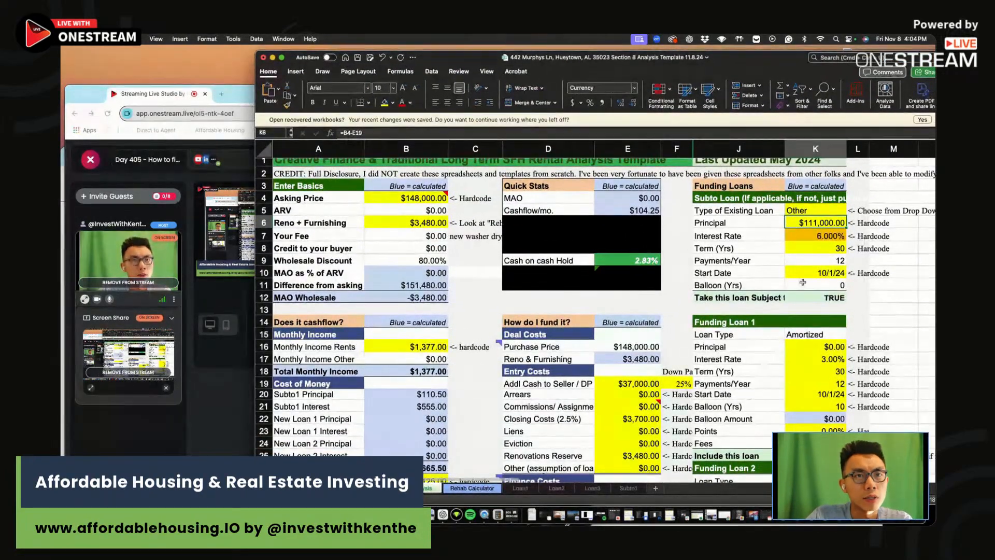
# Enter 7.25% as the Subto Loan interest rate and check balloon years and closing costs
pyautogui.click(818, 234)
pyautogui.write('7.25')
pyautogui.press('Return')
pyautogui.click(829, 285)
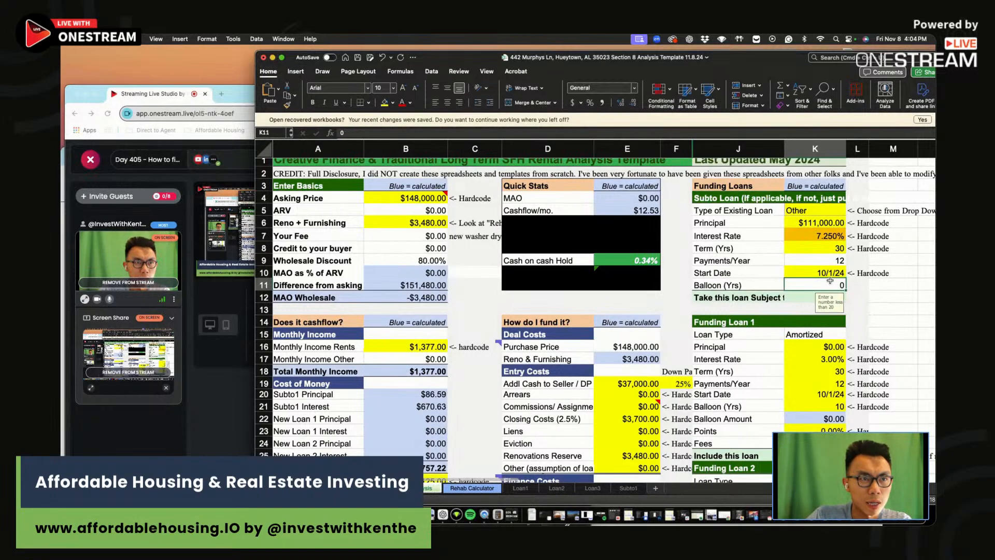
pyautogui.scroll(-3, 684, 317)
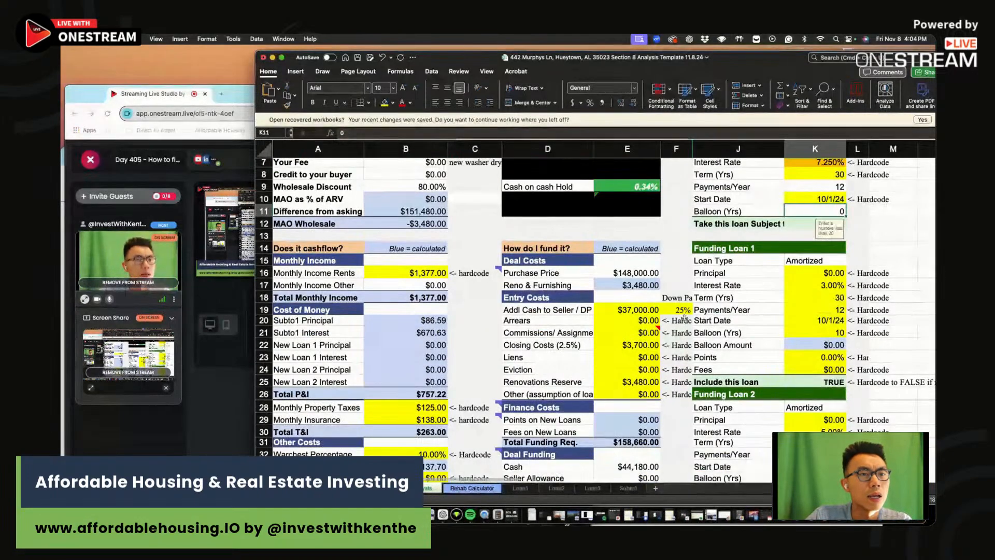
pyautogui.click(651, 345)
pyautogui.scroll(-7, 579, 357)
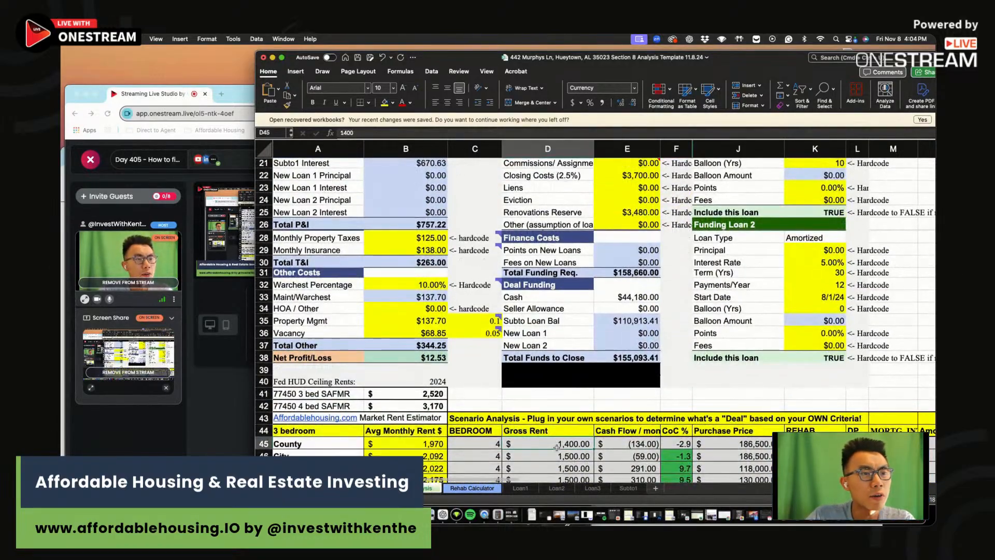
# Fill the County scenario row with rent 1,377, cash flow 13, CoC 0.3 and price 148,000
pyautogui.click(531, 447)
pyautogui.write('1,')
pyautogui.write('377')
pyautogui.scroll(-1, 553, 441)
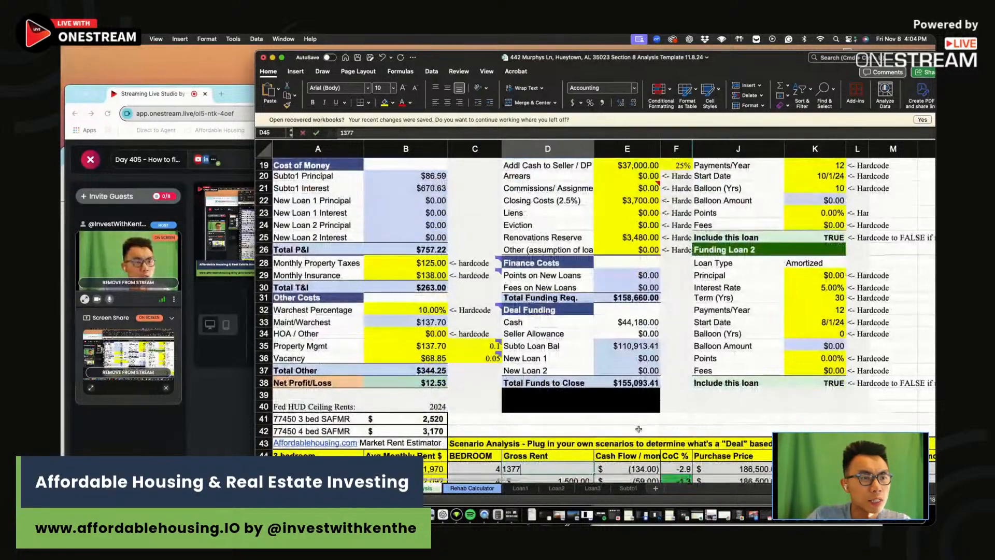
pyautogui.click(638, 451)
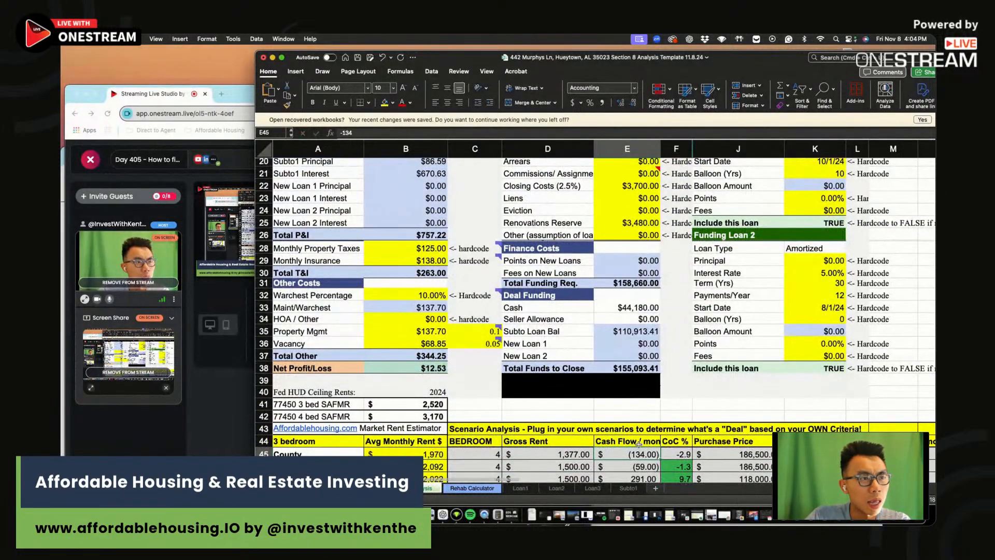
pyautogui.write('13')
pyautogui.click(685, 454)
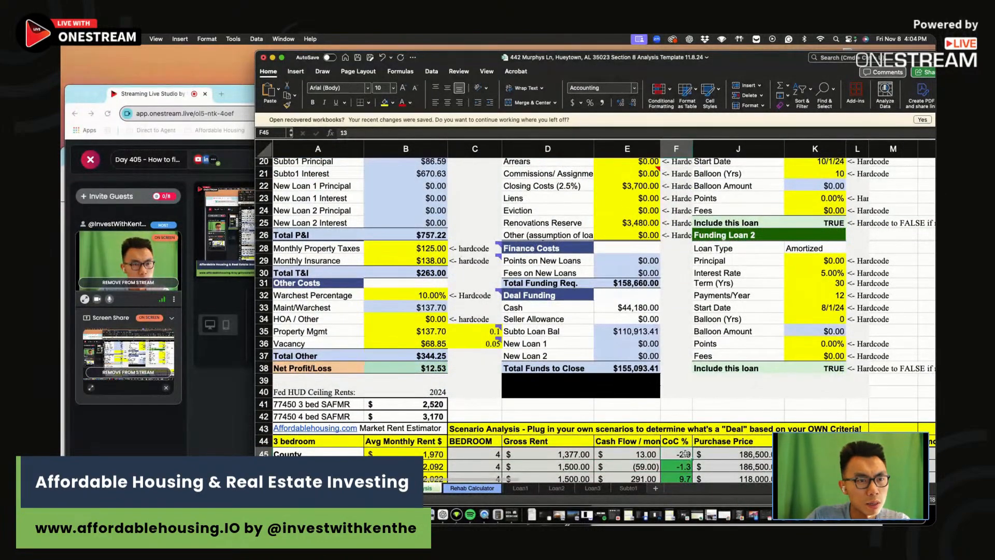
pyautogui.scroll(5, 685, 454)
pyautogui.scroll(-4, 685, 454)
pyautogui.write('0.3')
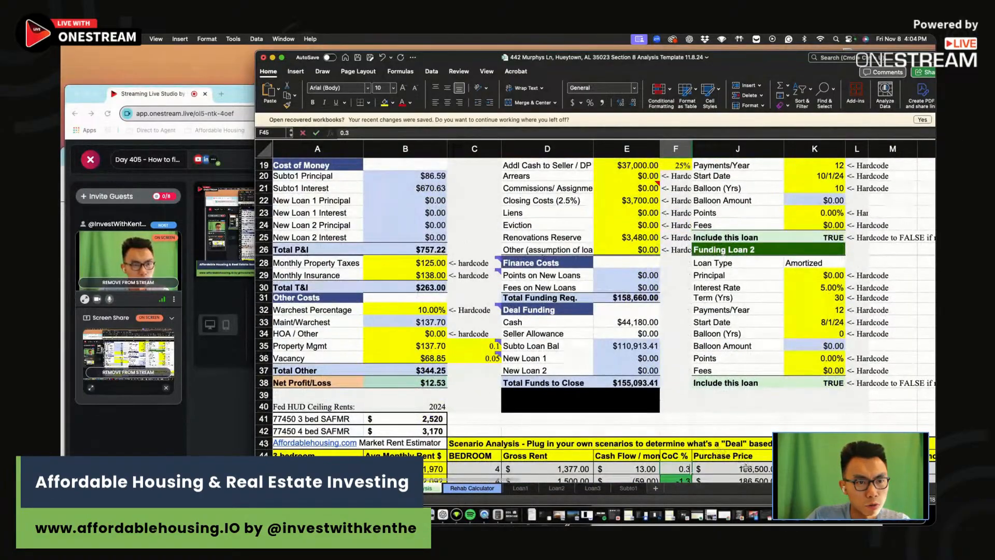
pyautogui.click(745, 467)
pyautogui.scroll(10, 649, 334)
pyautogui.scroll(-10, 648, 334)
pyautogui.write('148,000')
pyautogui.click(738, 395)
# Clear the old scenario rows below County and enter 1377 as the next row's rent
pyautogui.scroll(-2, 737, 383)
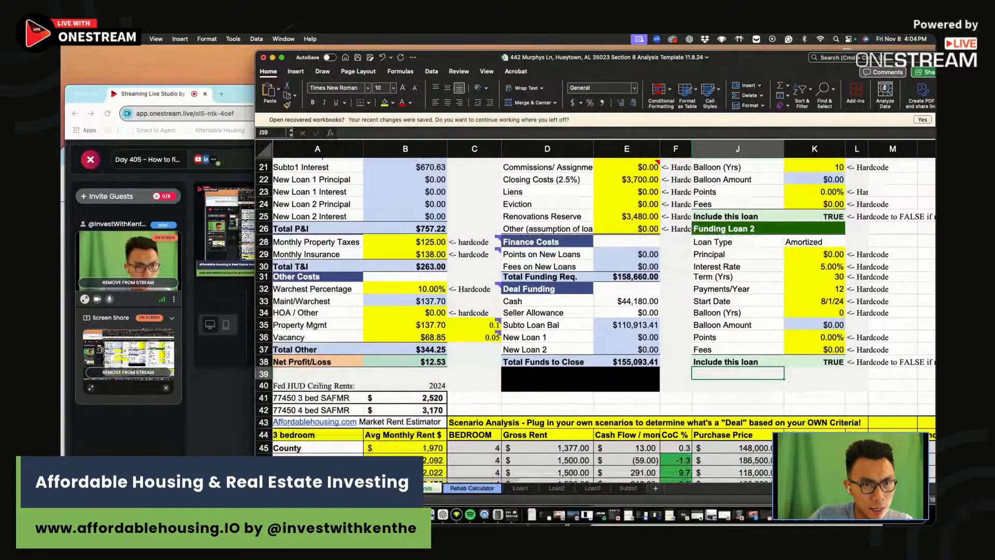
pyautogui.moveTo(892, 460); pyautogui.dragTo(586, 456)
pyautogui.press('Delete')
pyautogui.click(587, 434)
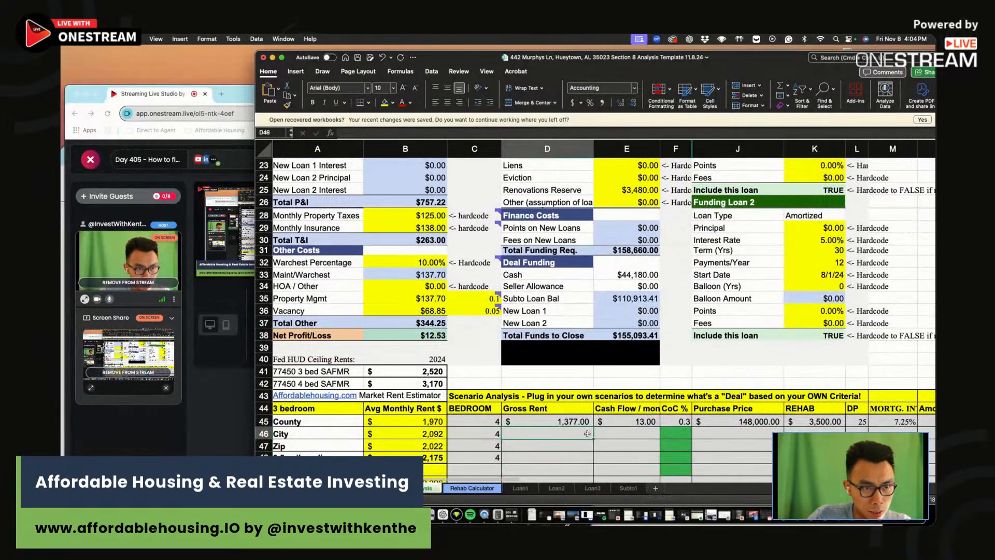
pyautogui.write('1377')
pyautogui.press('Return')
pyautogui.click(637, 430)
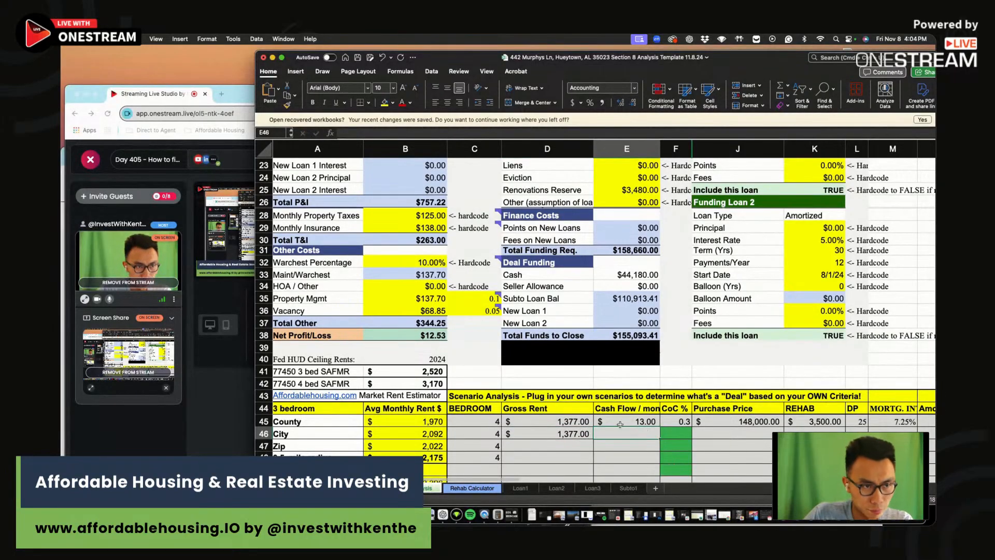
pyautogui.scroll(10, 620, 424)
pyautogui.click(622, 225)
pyautogui.scroll(3, 625, 244)
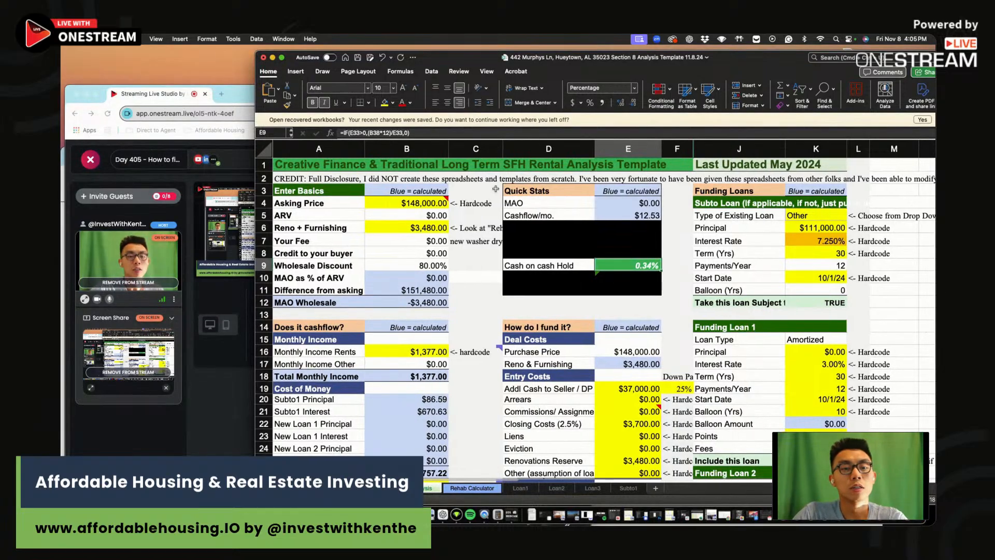
pyautogui.hscroll(2, 530, 183)
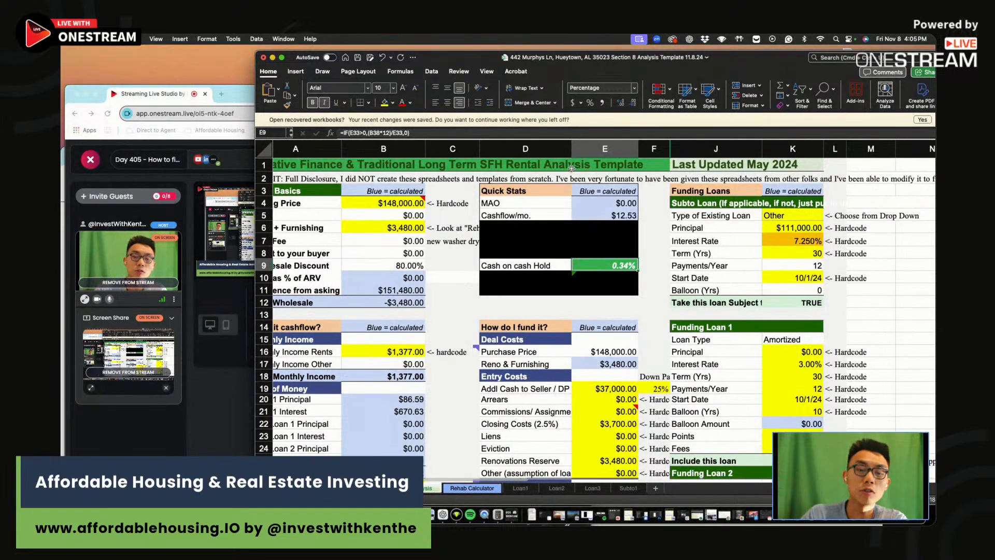
# Read the rehab calculator note, then try $120,000 and $105,000 as the purchase price
pyautogui.click(469, 225)
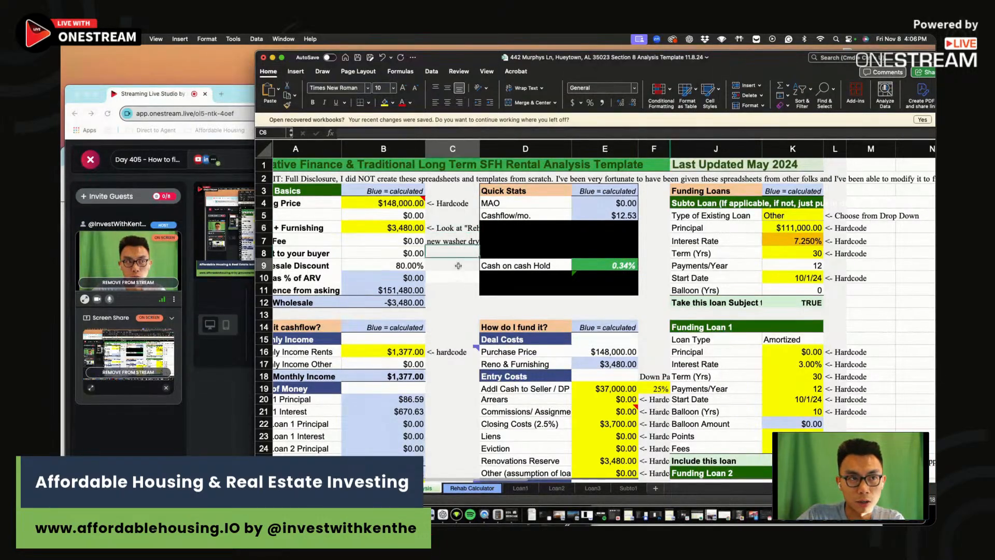
pyautogui.click(387, 199)
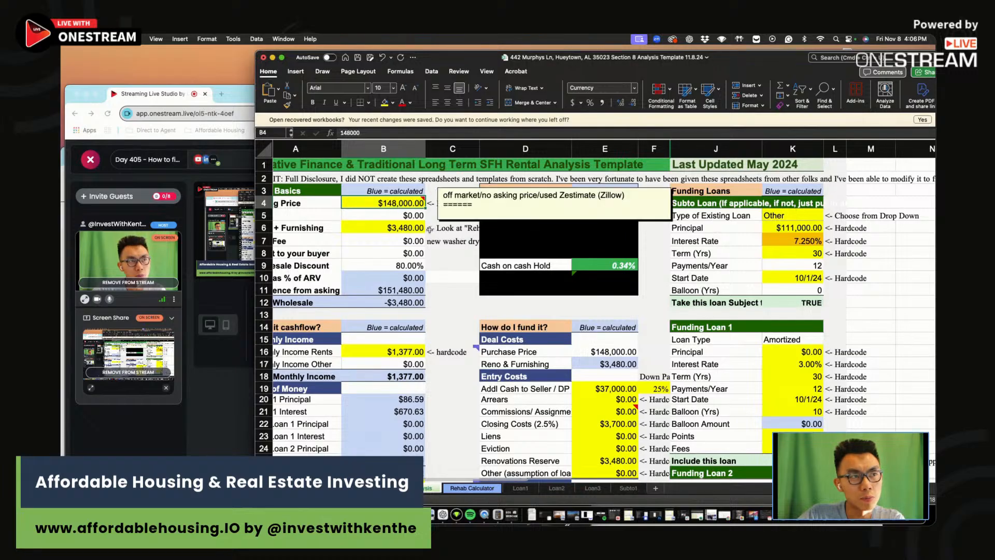
pyautogui.write('120,000')
pyautogui.press('Return')
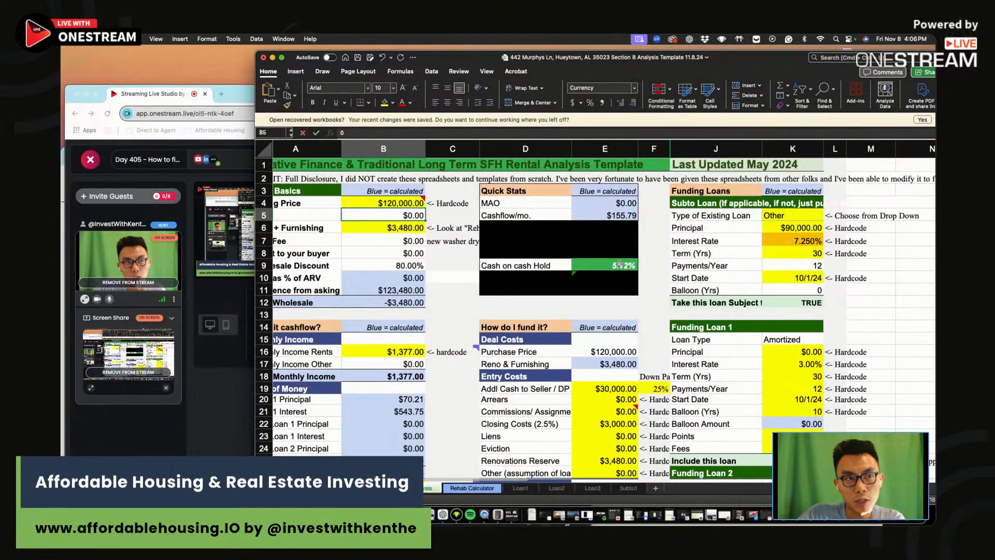
pyautogui.click(388, 206)
pyautogui.write('105,000')
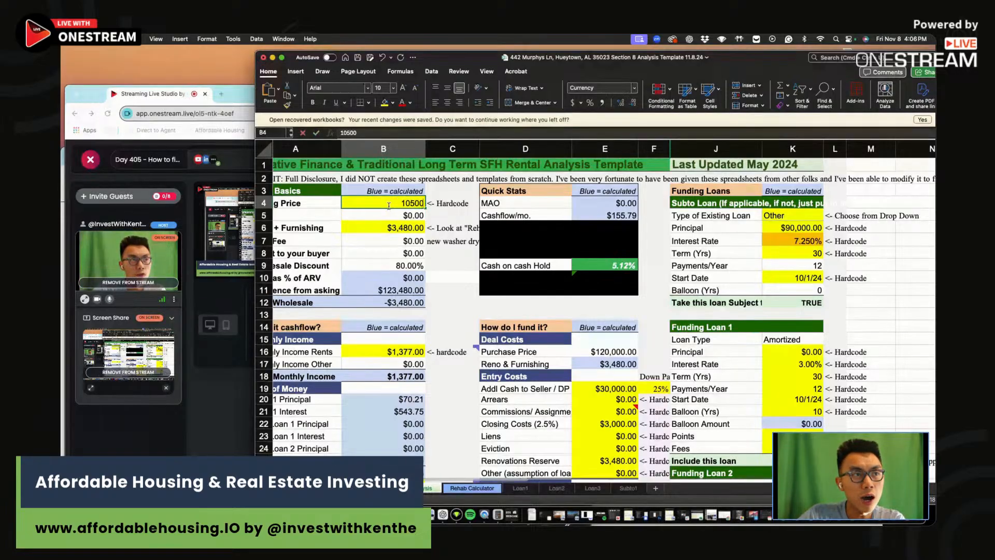
pyautogui.press('Return')
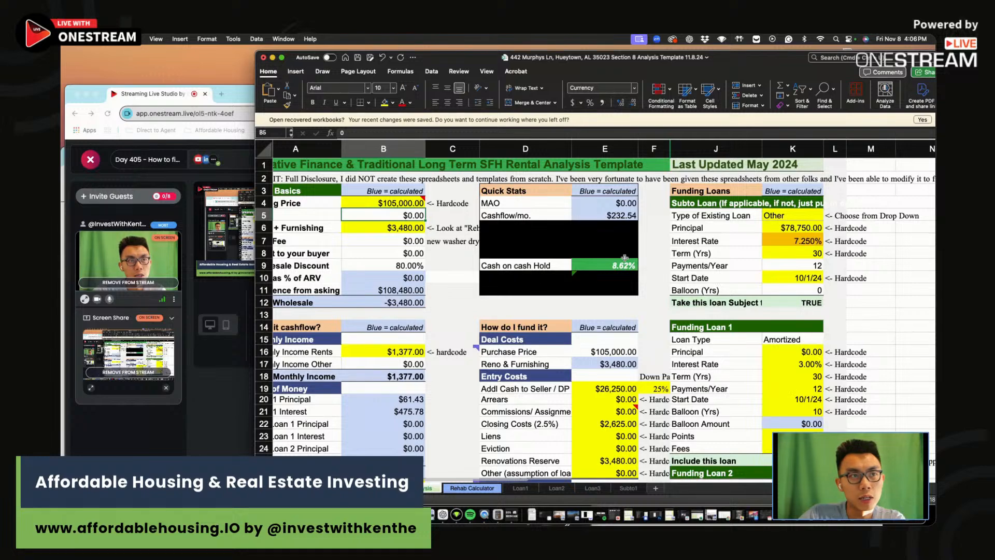
# Check the cash-on-cash return and set the purchase price to $100,000
pyautogui.click(624, 257)
pyautogui.click(392, 206)
pyautogui.write('100,000')
pyautogui.press('Return')
# Enter $258 cash flow, 10 CoC and $100,000 purchase price in row 46
pyautogui.click(609, 265)
pyautogui.scroll(-10, 609, 265)
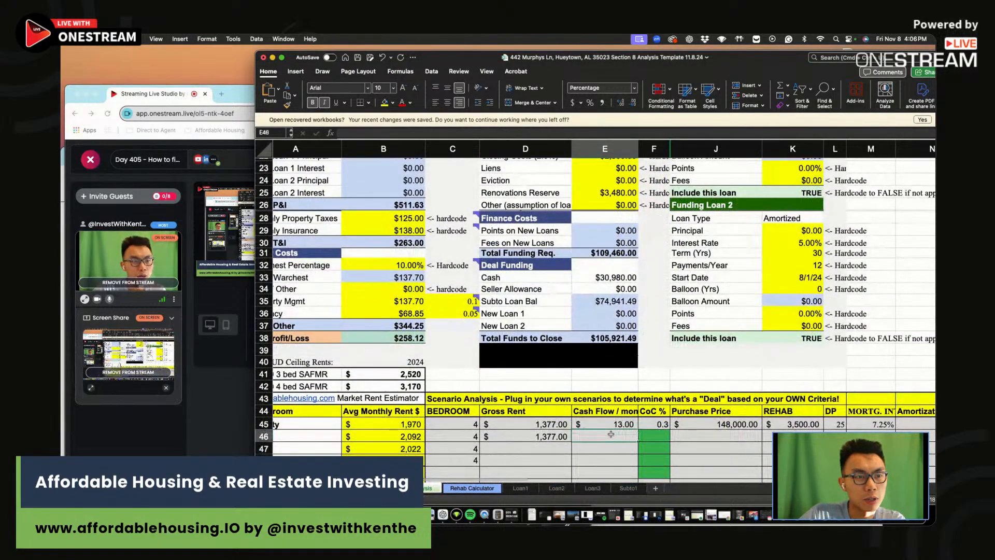
pyautogui.write('258')
pyautogui.click(663, 439)
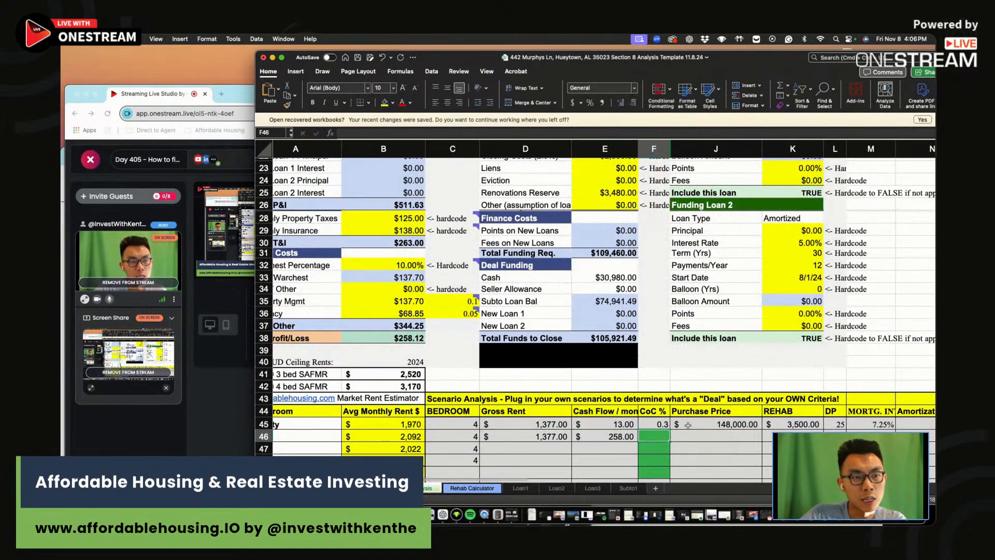
pyautogui.write('10')
pyautogui.click(702, 435)
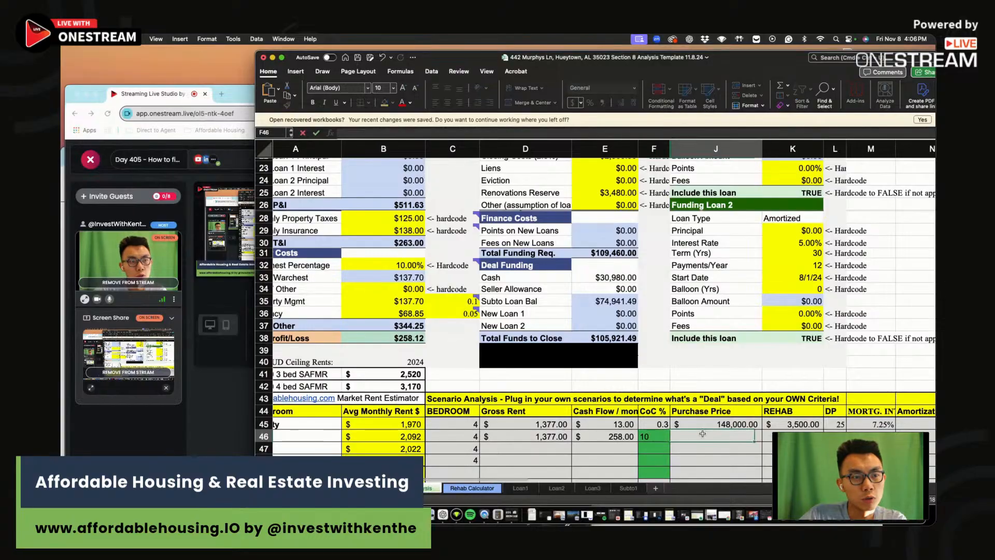
pyautogui.scroll(10, 619, 311)
pyautogui.click(619, 255)
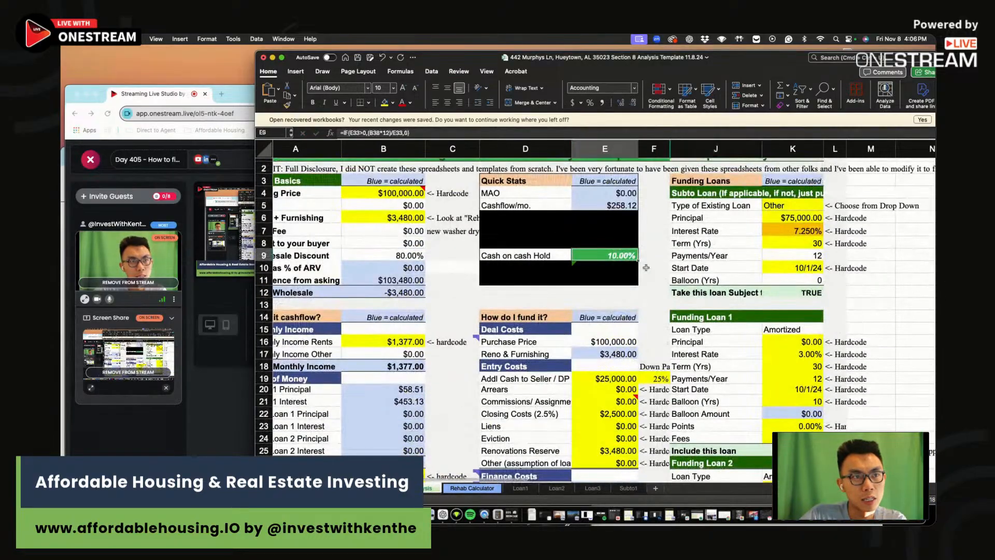
pyautogui.scroll(-10, 620, 253)
pyautogui.click(732, 437)
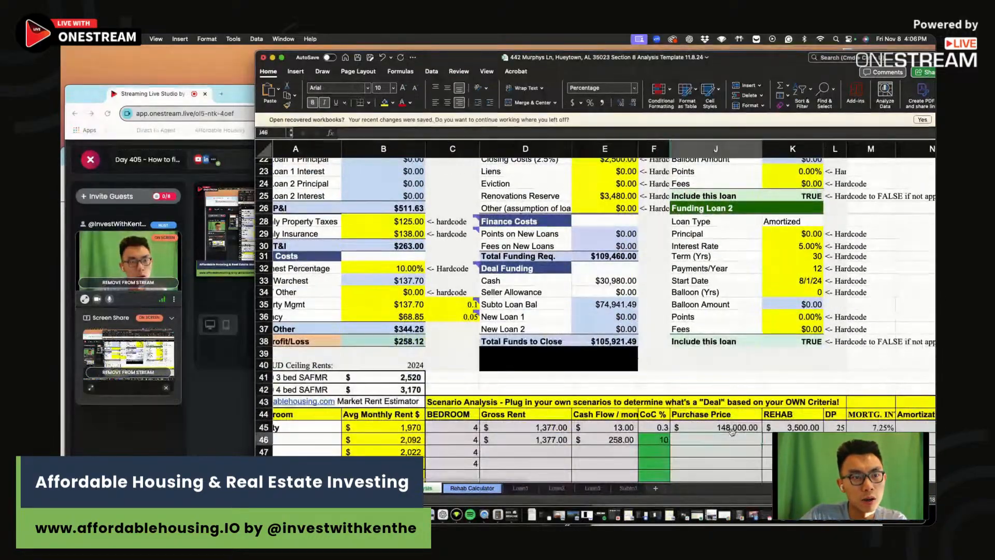
pyautogui.scroll(10, 732, 431)
pyautogui.scroll(-10, 777, 420)
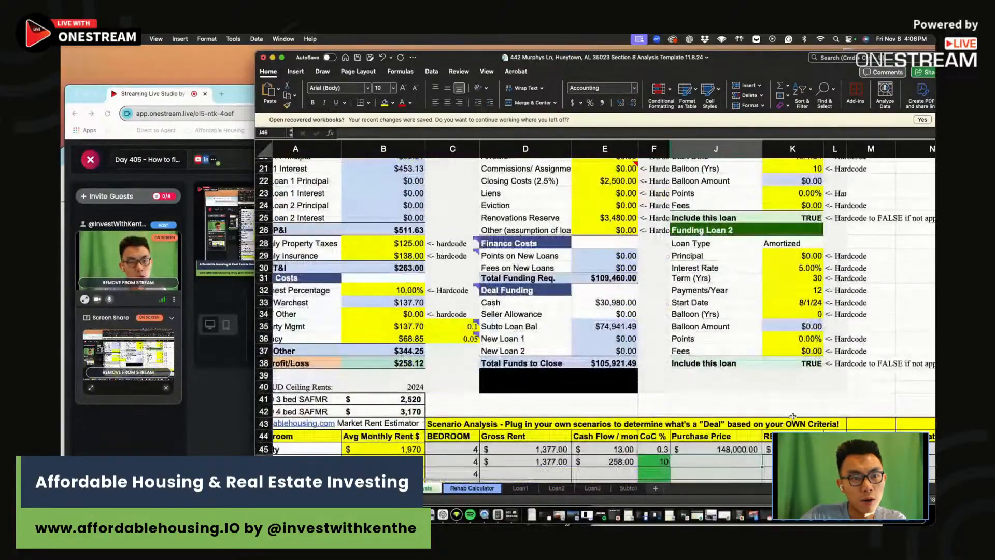
pyautogui.scroll(-3, 793, 416)
pyautogui.write('100000')
# Add $3,500 rehab, 25 down payment and 7.25% mortgage rate to row 46
pyautogui.click(801, 359)
pyautogui.write('3,500')
pyautogui.press('Tab')
pyautogui.write('25')
pyautogui.click(873, 356)
pyautogui.click(814, 359)
pyautogui.click(833, 359)
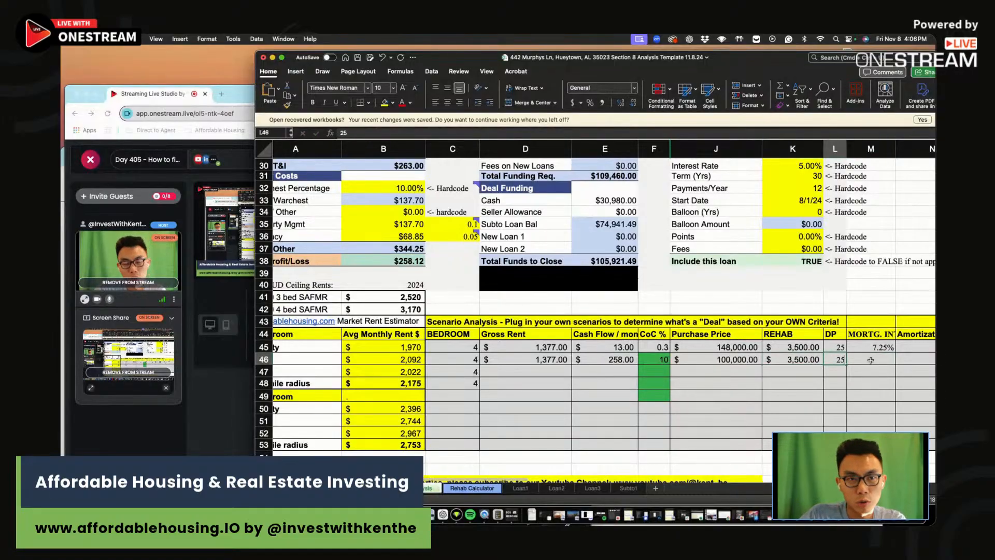
pyautogui.click(871, 360)
pyautogui.write('7.25')
pyautogui.press('Return')
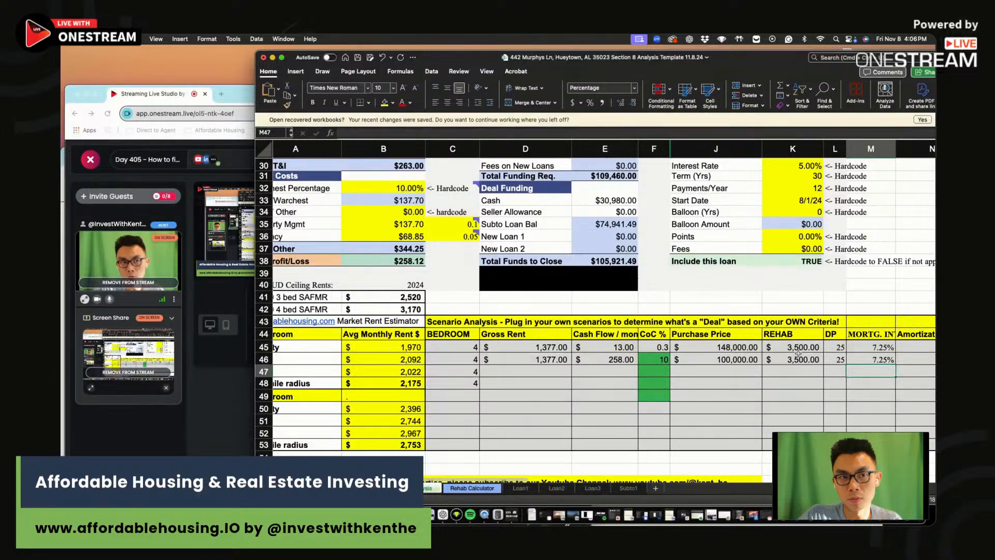
pyautogui.scroll(10, 687, 396)
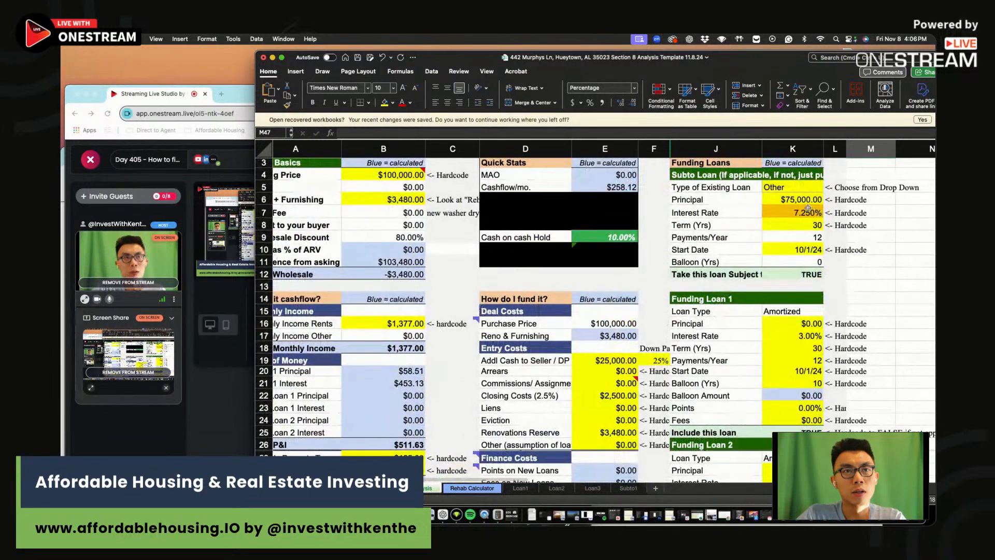
pyautogui.click(808, 207)
# Set the Subto loan interest rate to 6% and check the cash-on-cash return
pyautogui.write('6')
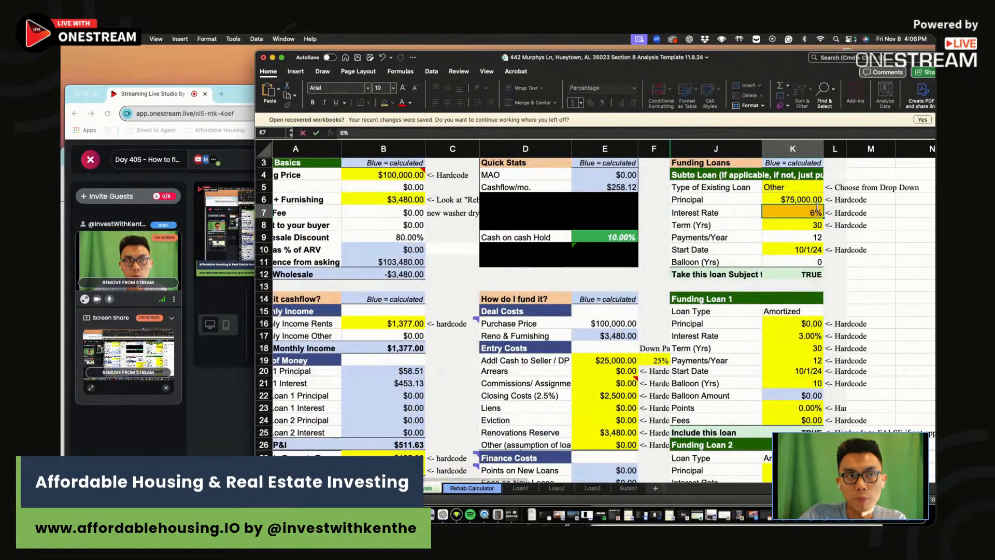
pyautogui.press('Return')
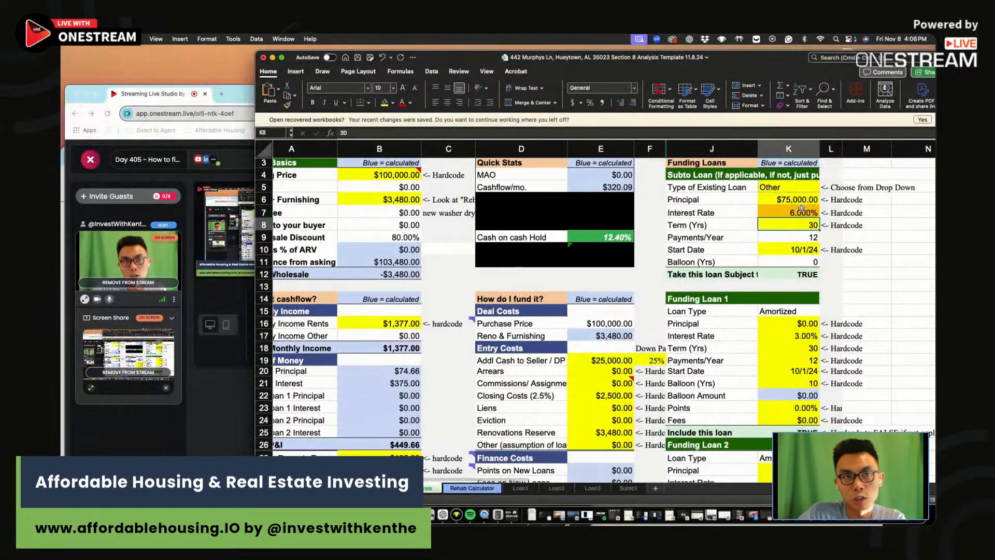
pyautogui.click(623, 243)
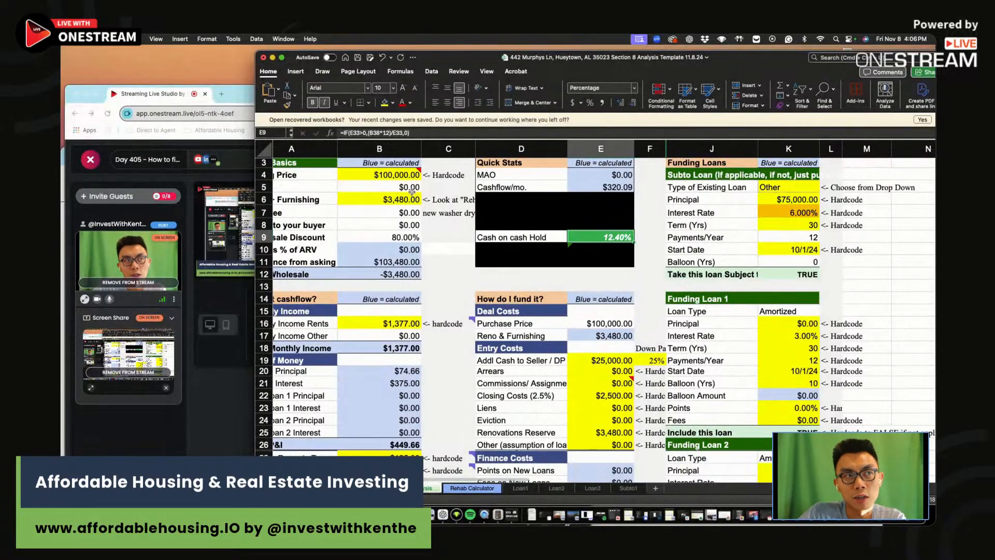
pyautogui.click(389, 172)
pyautogui.click(603, 238)
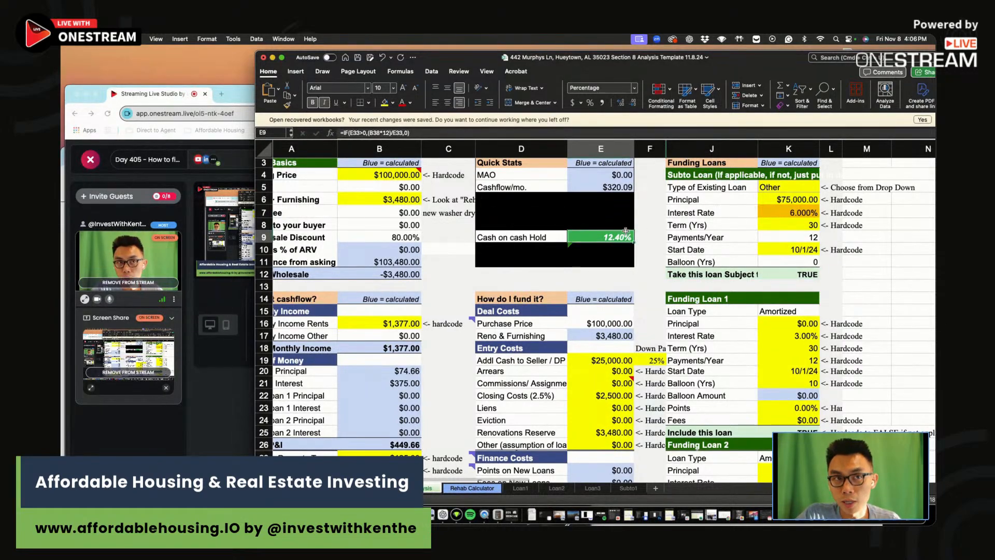
# Try a $120,000 purchase price, then settle on $110,000 and recheck the 9.79% cash-on-cash
pyautogui.click(387, 178)
pyautogui.write('120,000')
pyautogui.press('Return')
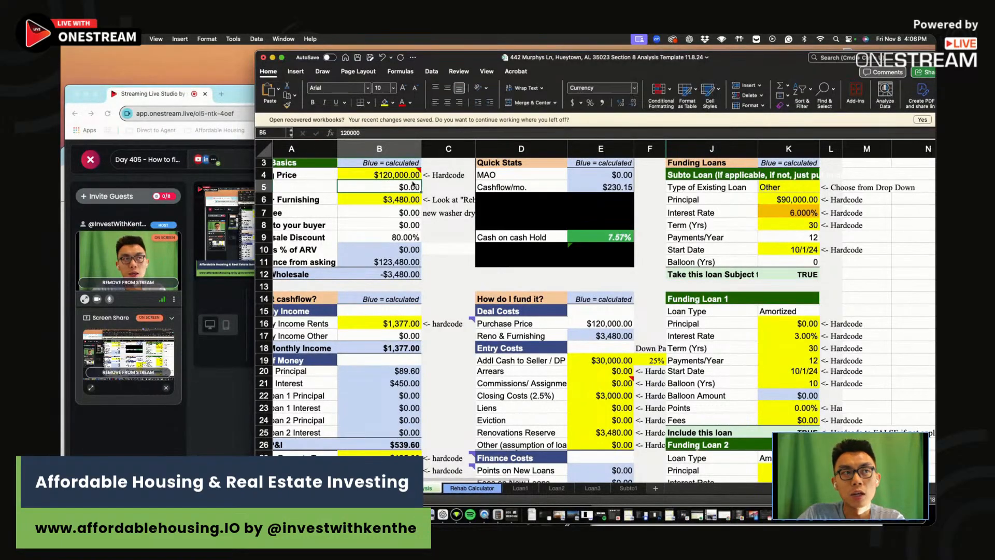
pyautogui.click(805, 211)
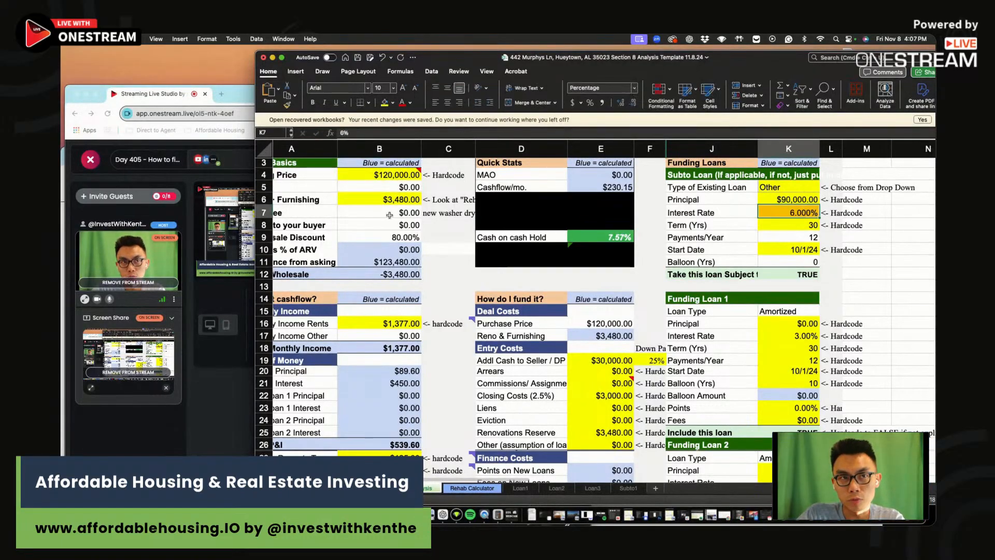
pyautogui.click(387, 177)
pyautogui.write('10')
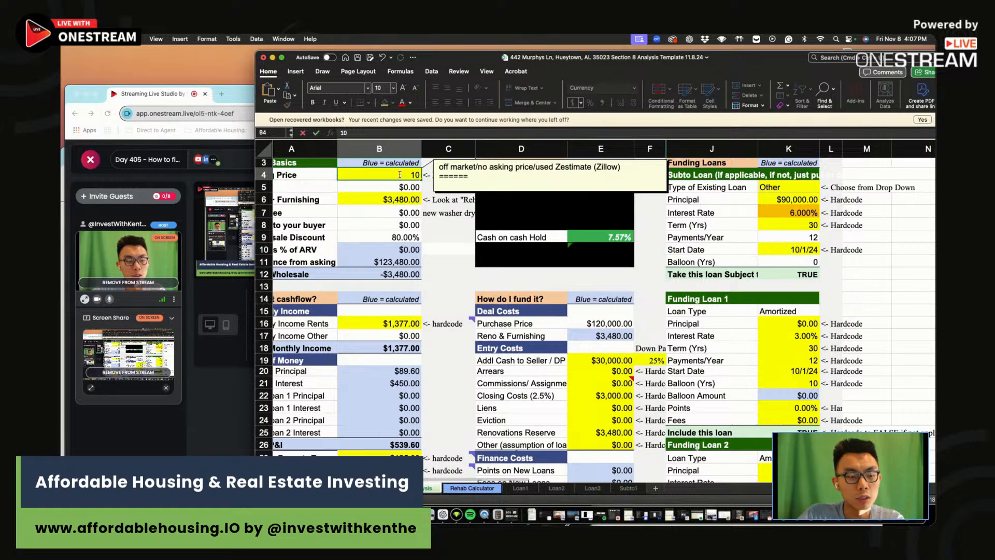
pyautogui.write('10000')
pyautogui.press('Return')
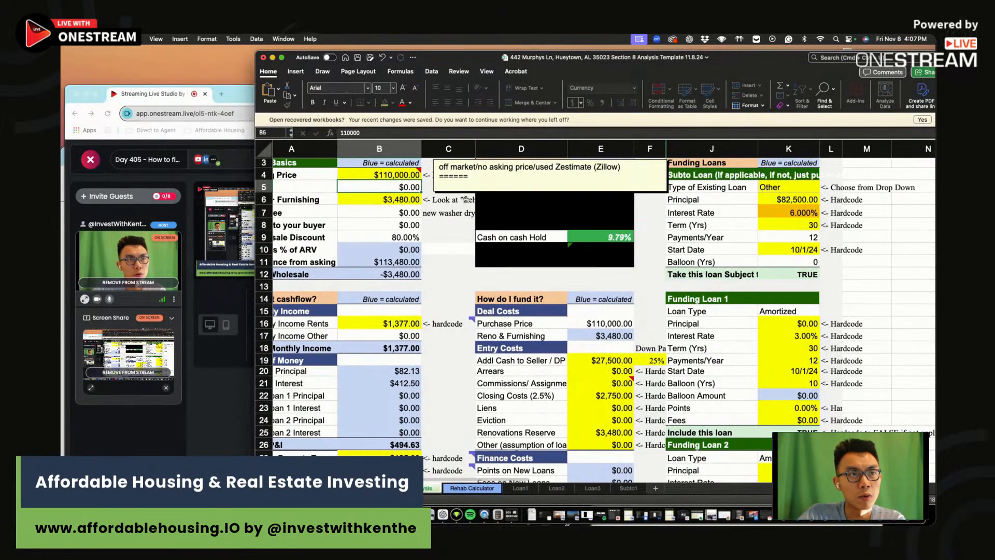
pyautogui.click(619, 240)
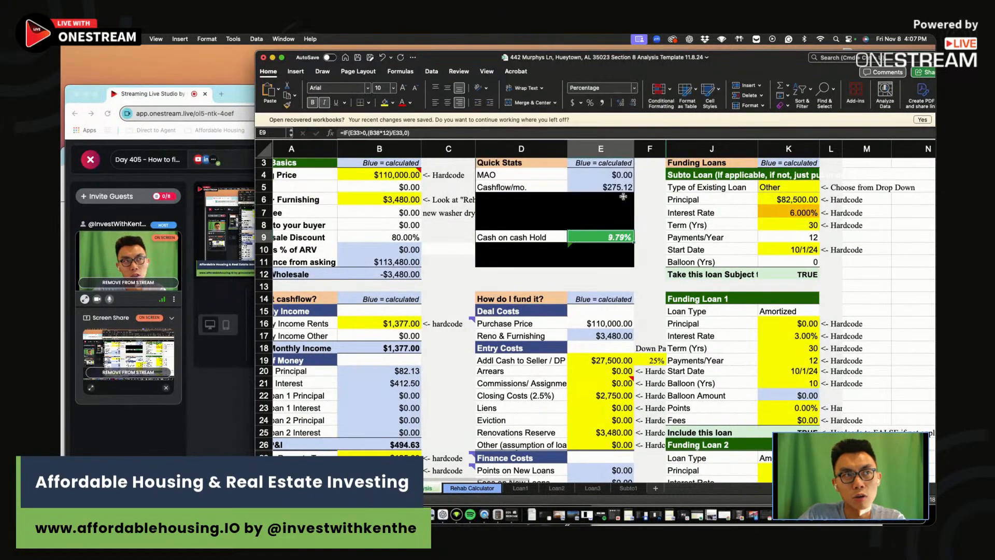
pyautogui.click(796, 214)
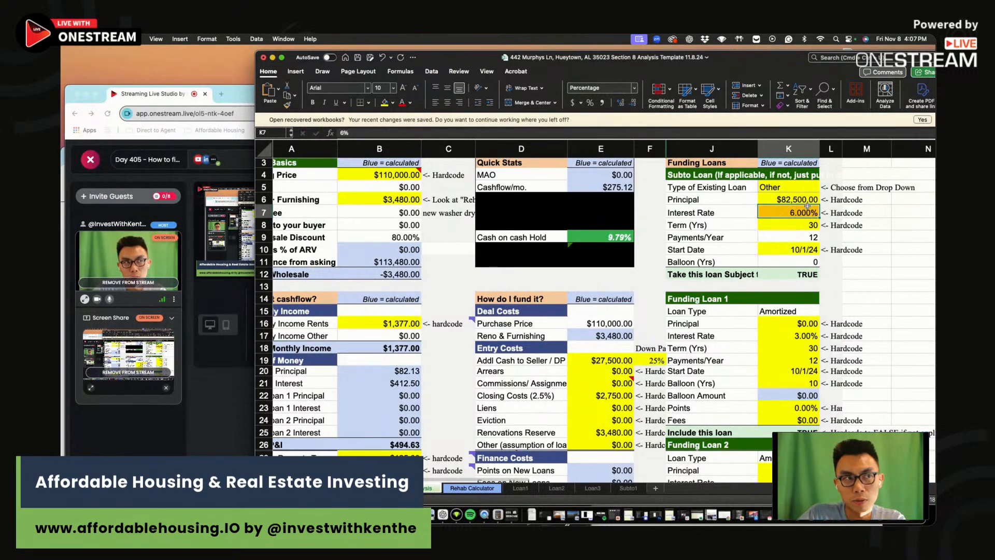
pyautogui.click(374, 178)
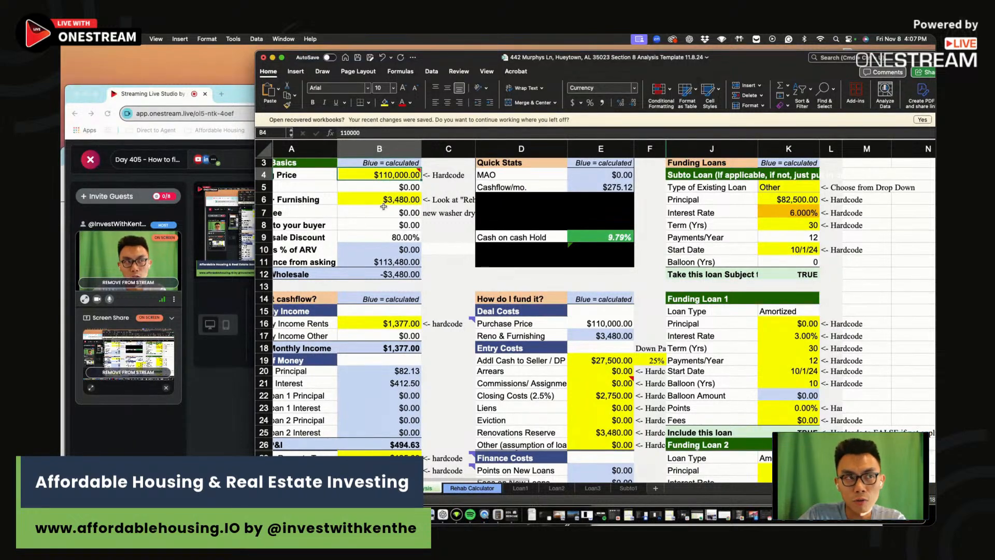
pyautogui.click(631, 239)
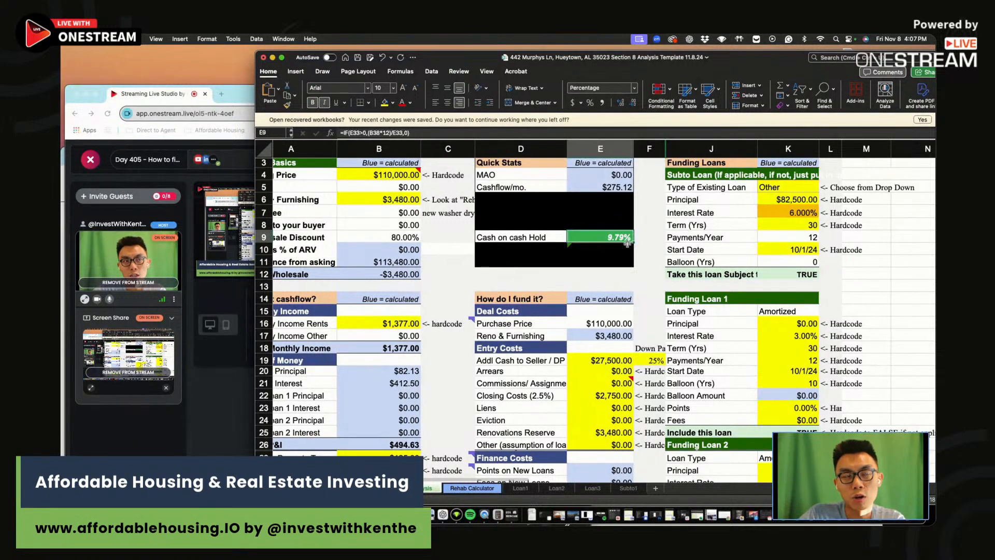
# Fill row 47 with 9.8 CoC, $1,377 rent, $275 cashflow, $110,000 price, $3,500 rehab and 6% rate
pyautogui.hscroll(-1, 627, 244)
pyautogui.scroll(-6, 643, 259)
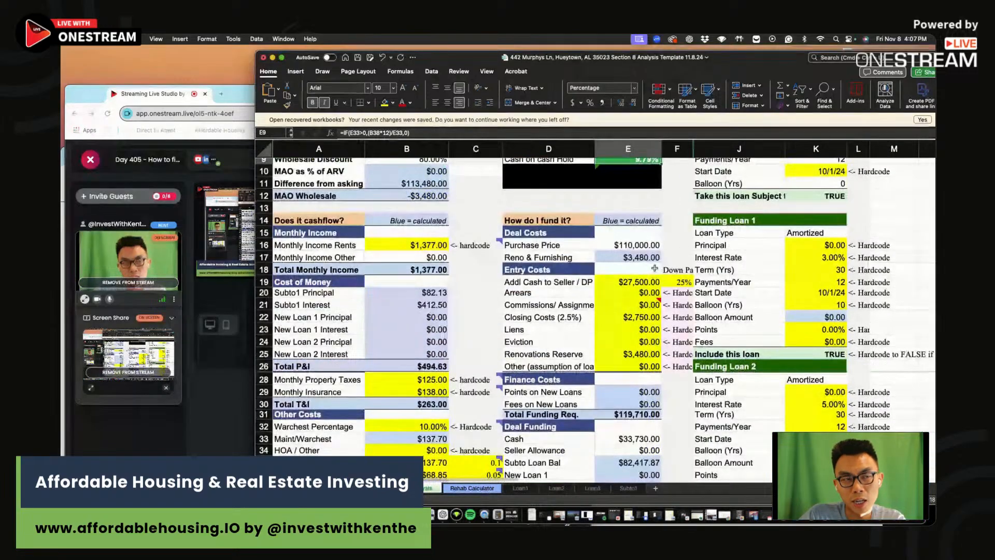
pyautogui.click(681, 453)
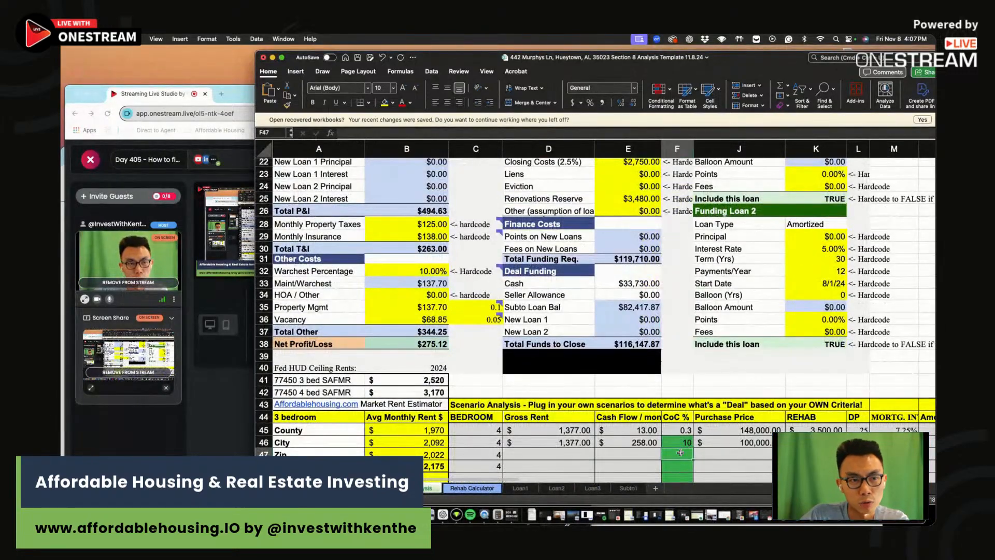
pyautogui.write('9.8')
pyautogui.press('Return')
pyautogui.click(578, 455)
pyautogui.write('1377')
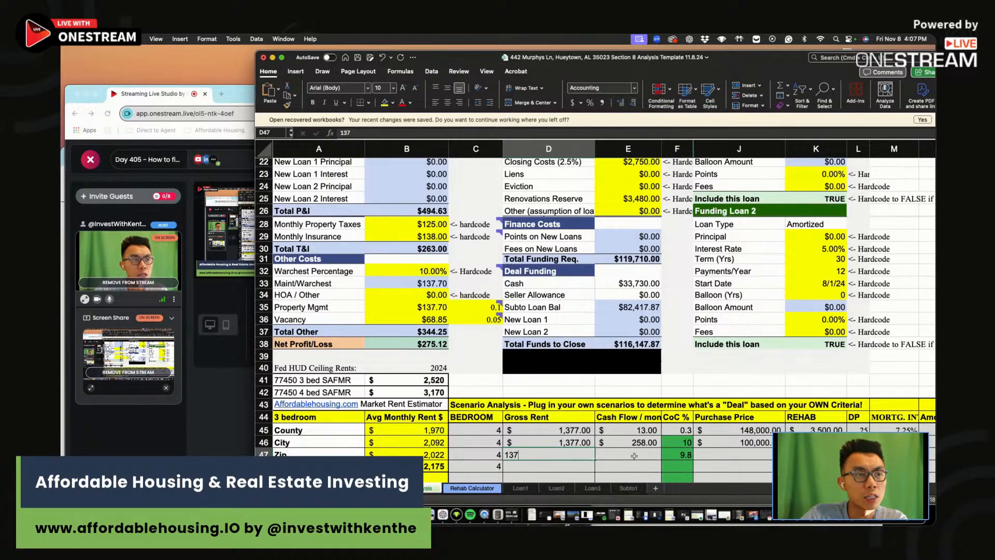
pyautogui.click(645, 456)
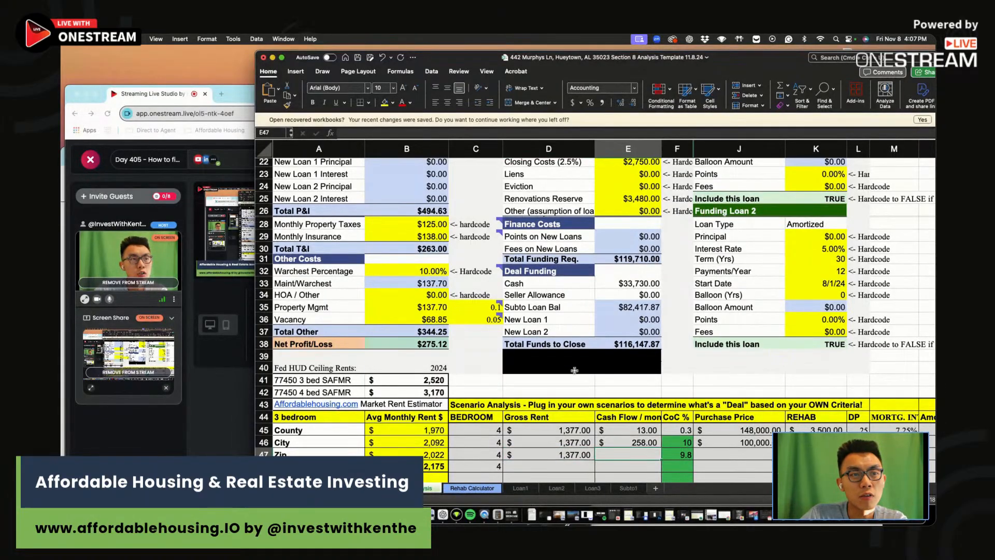
pyautogui.write('275')
pyautogui.click(733, 454)
pyautogui.write('110,000')
pyautogui.press('Tab')
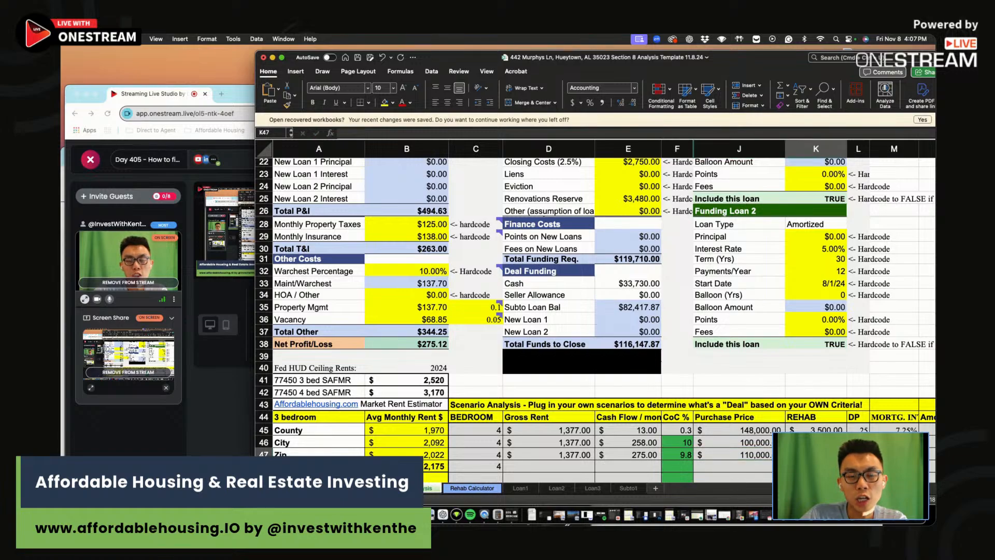
pyautogui.press('Tab')
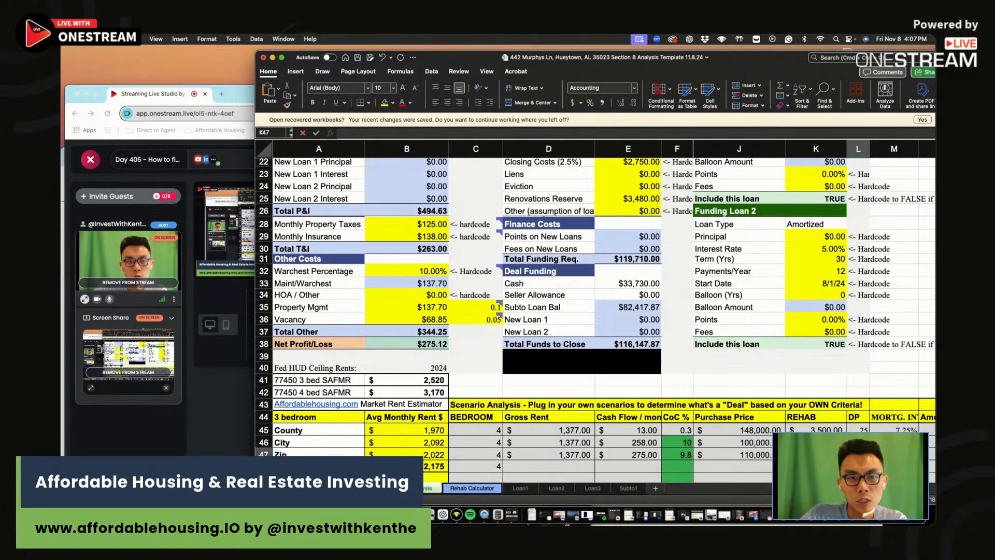
pyautogui.press('Tab')
pyautogui.press('Up')
pyautogui.press('Up')
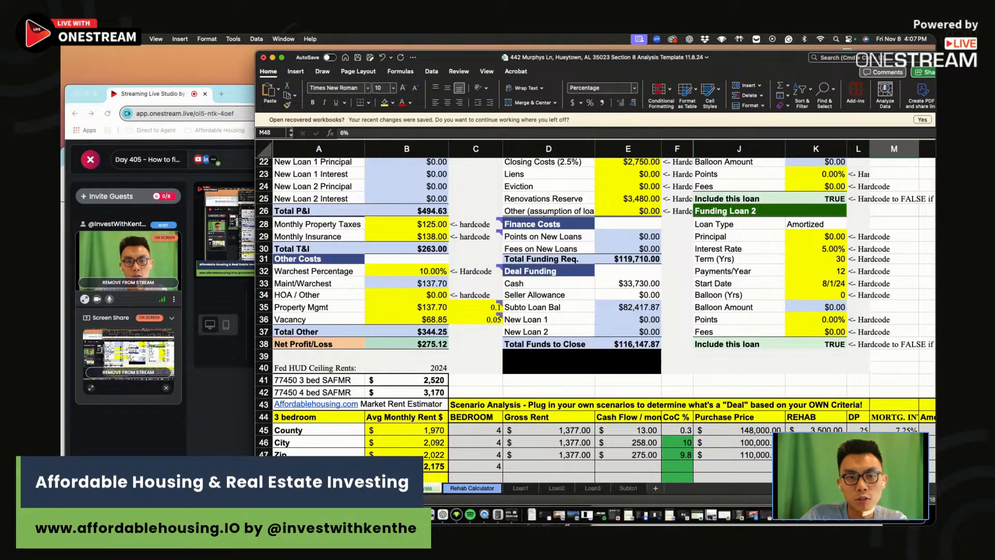
# Check the second scenario's purchase price and 7.25% mortgage rate, then scroll back to the top
pyautogui.scroll(6, 775, 303)
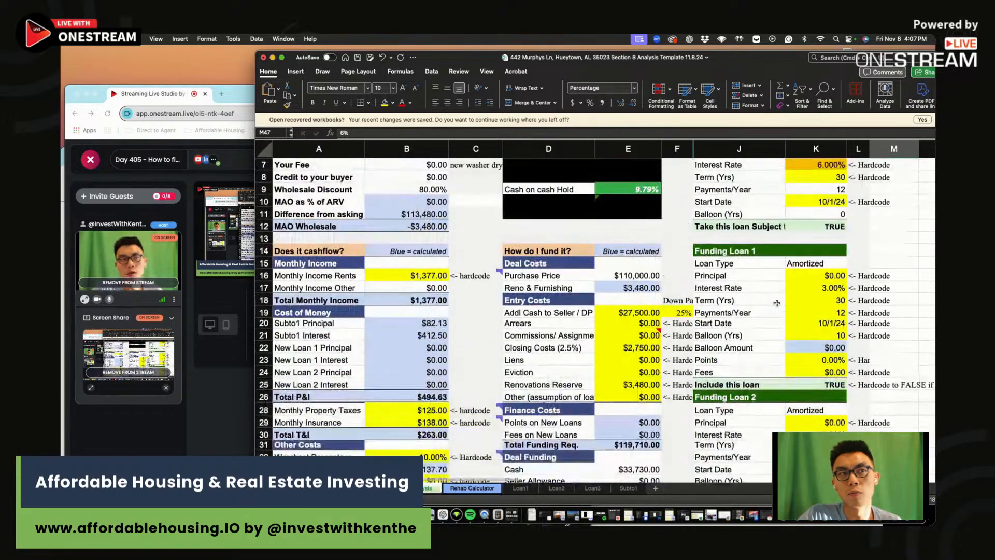
pyautogui.scroll(-6, 819, 358)
pyautogui.scroll(-2, 819, 358)
pyautogui.click(752, 377)
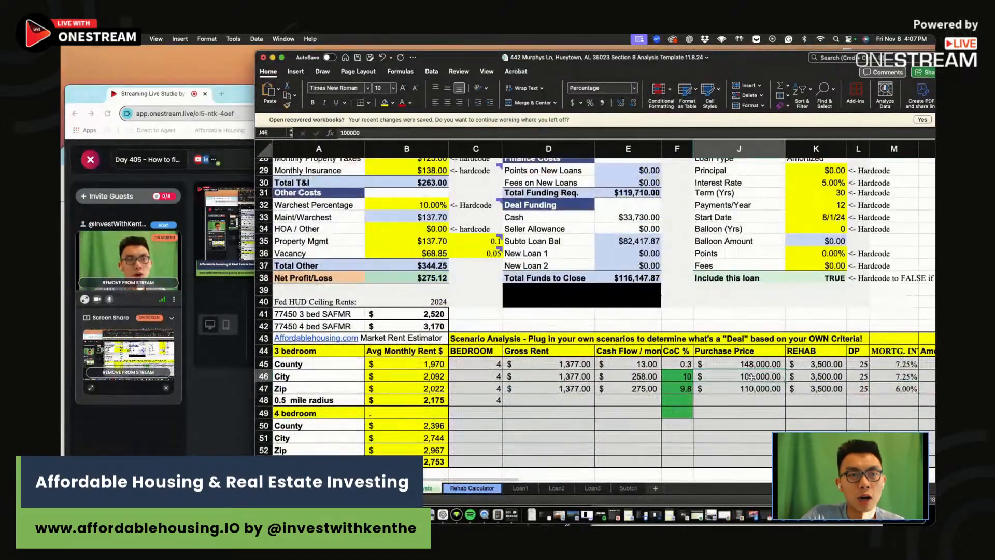
pyautogui.click(888, 372)
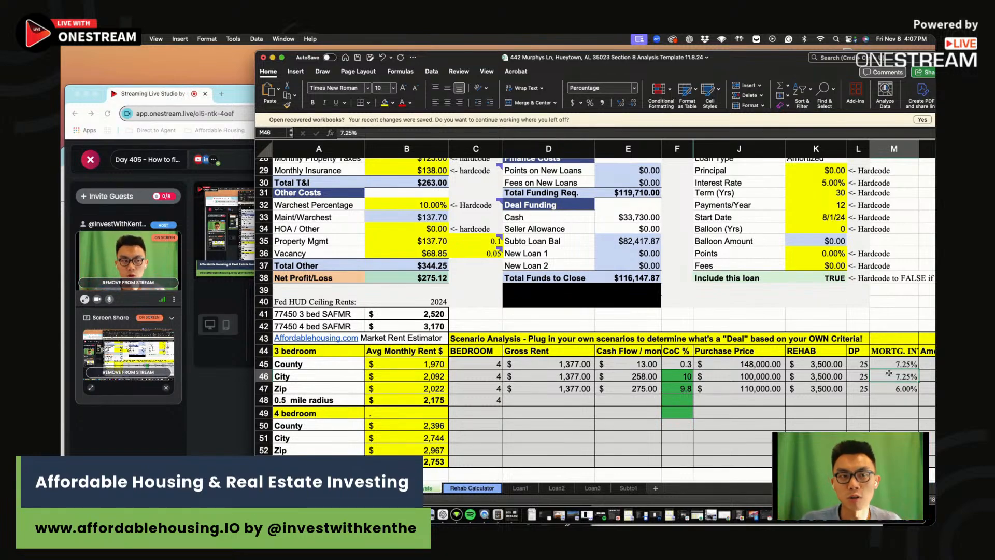
pyautogui.scroll(10, 820, 362)
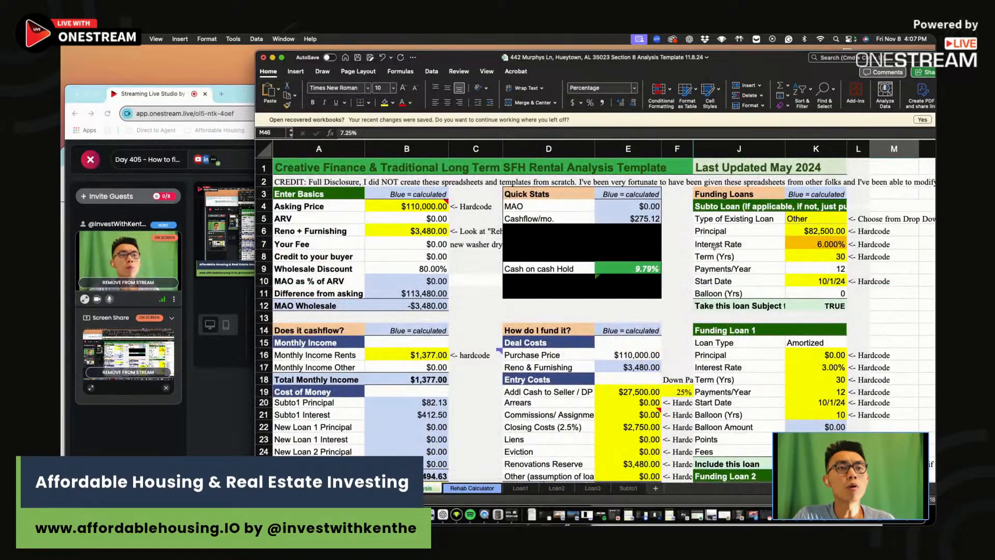
pyautogui.moveTo(481, 58)
pyautogui.mouseDown()
pyautogui.moveTo(487, 106)
pyautogui.moveTo(480, 41)
pyautogui.moveTo(472, 86)
pyautogui.moveTo(478, 52)
pyautogui.mouseUp()
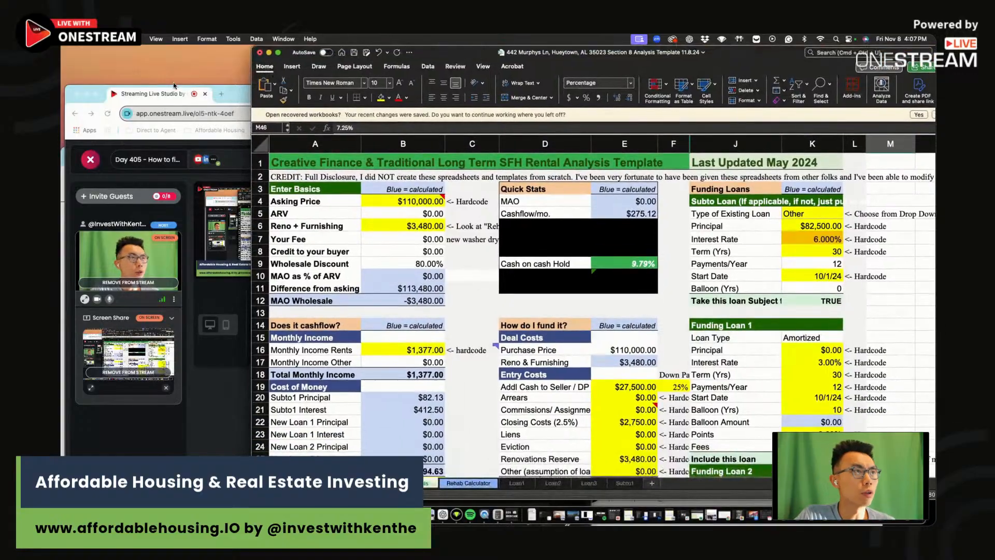
pyautogui.click(87, 96)
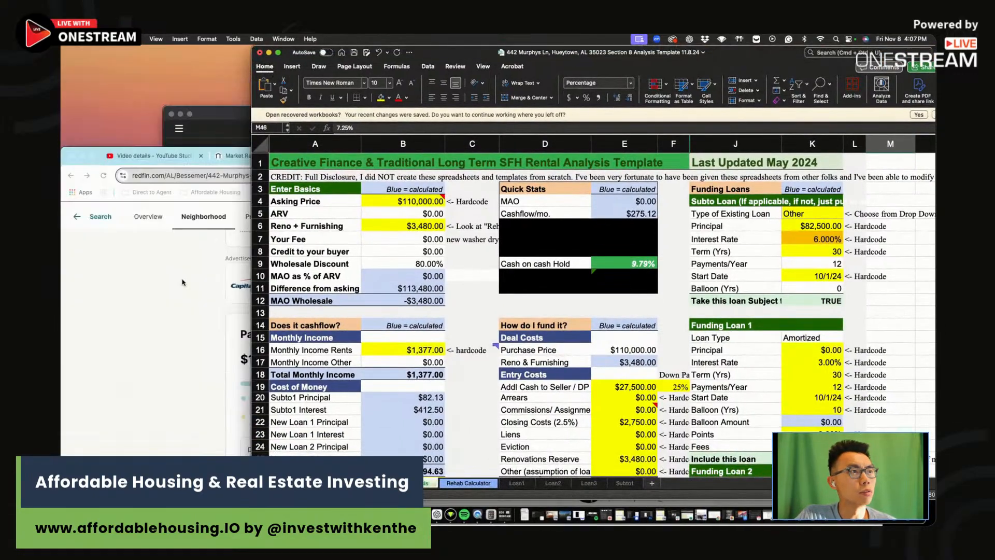
pyautogui.click(181, 280)
pyautogui.moveTo(881, 149); pyautogui.dragTo(855, 46)
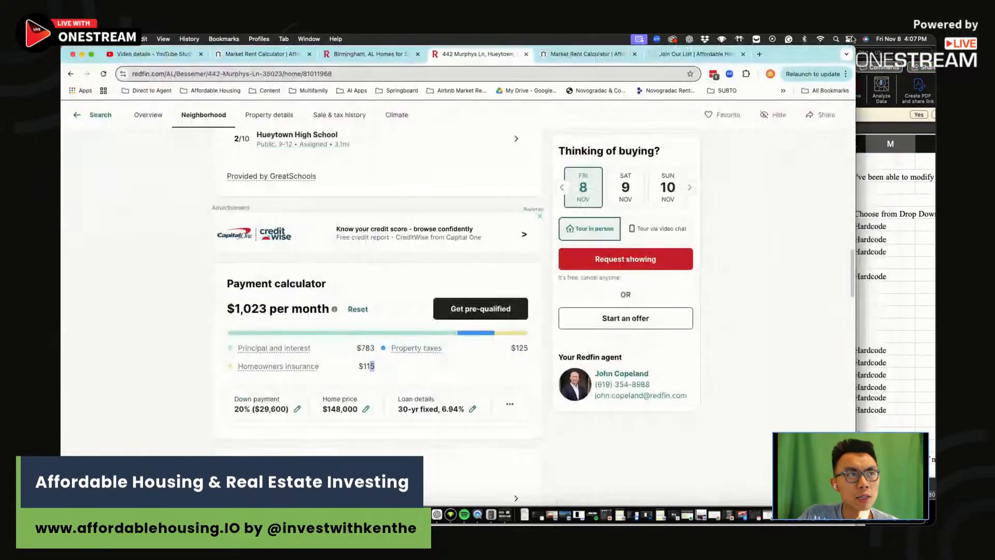
pyautogui.scroll(15, 393, 192)
pyautogui.scroll(5, 393, 193)
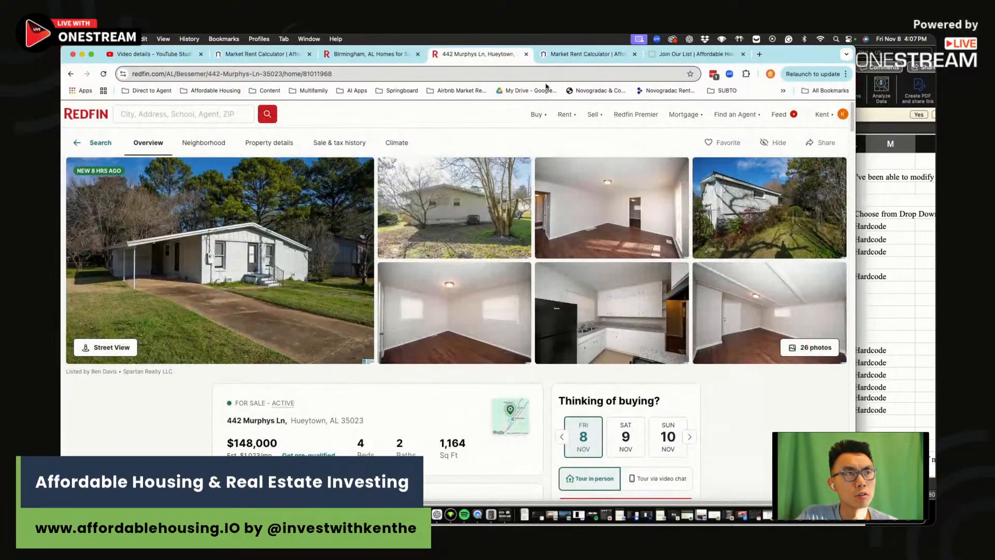
pyautogui.click(690, 55)
pyautogui.click(901, 276)
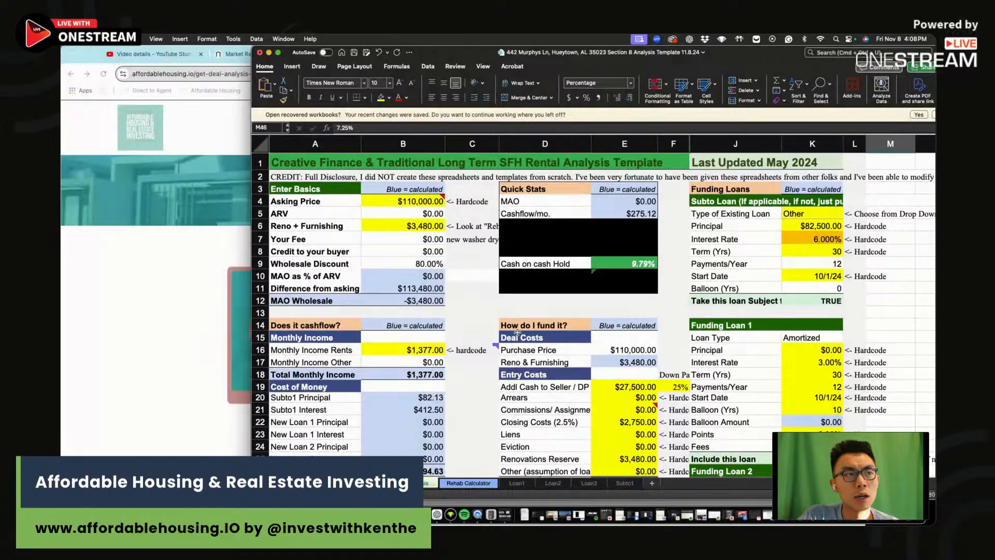
pyautogui.click(472, 325)
pyautogui.moveTo(480, 345)
pyautogui.click(479, 395)
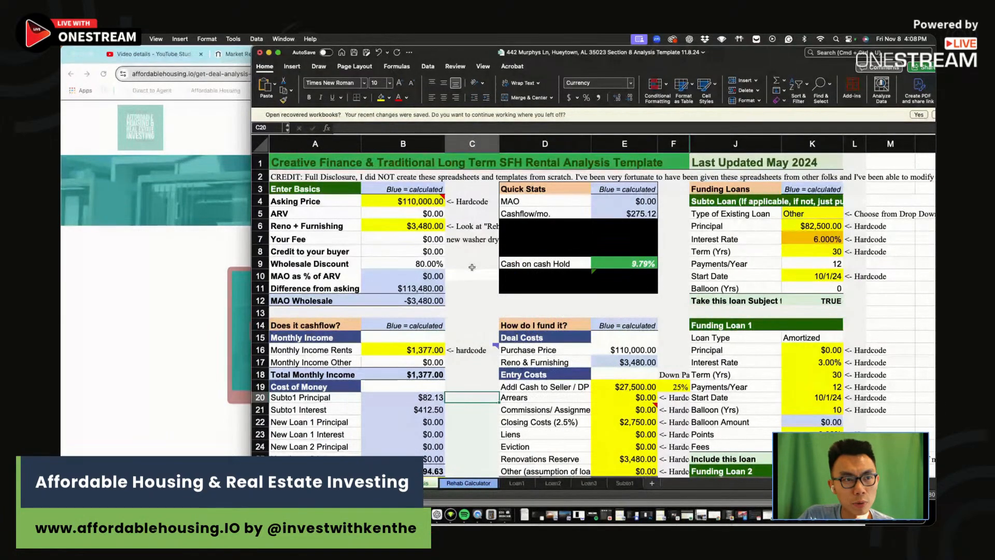
pyautogui.click(470, 299)
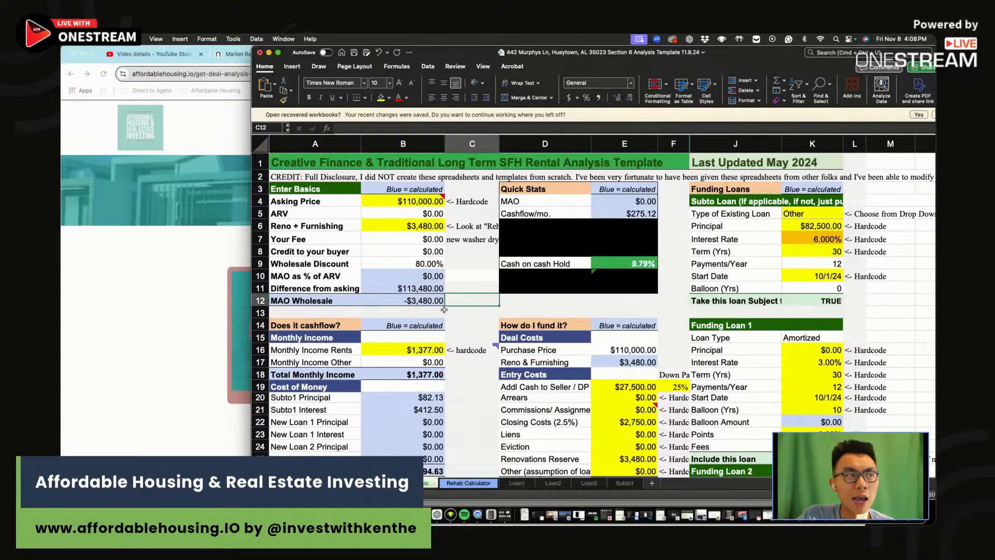
pyautogui.click(162, 329)
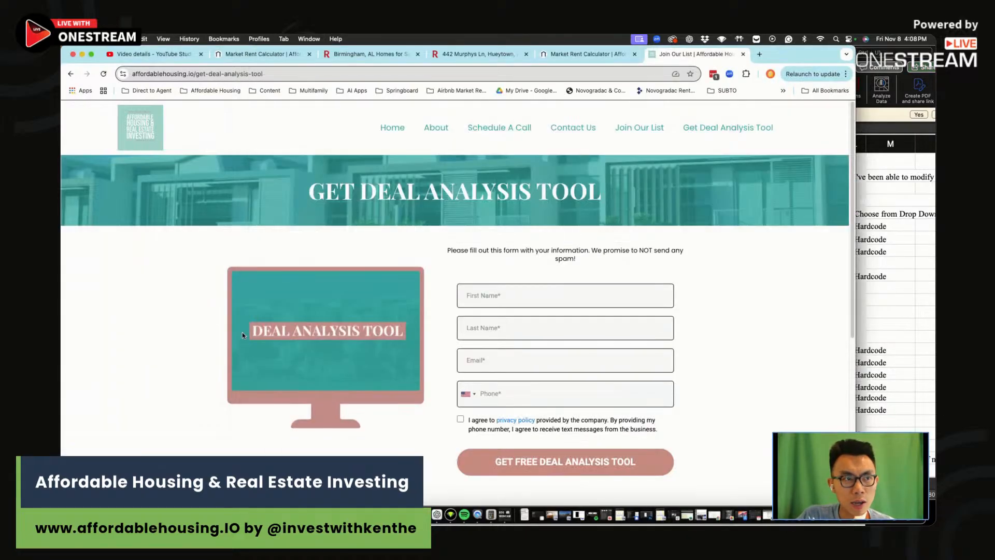
pyautogui.click(539, 289)
pyautogui.click(432, 400)
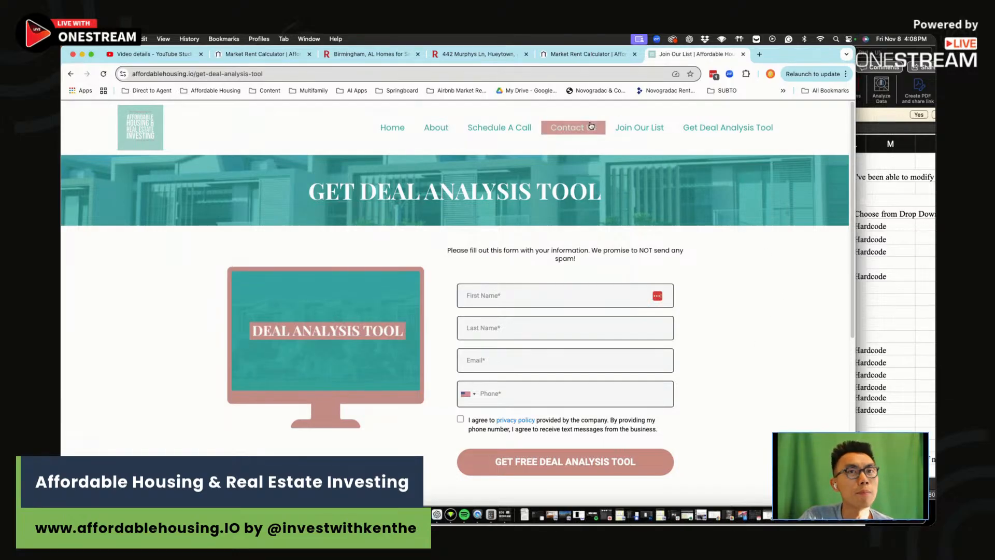
pyautogui.click(897, 233)
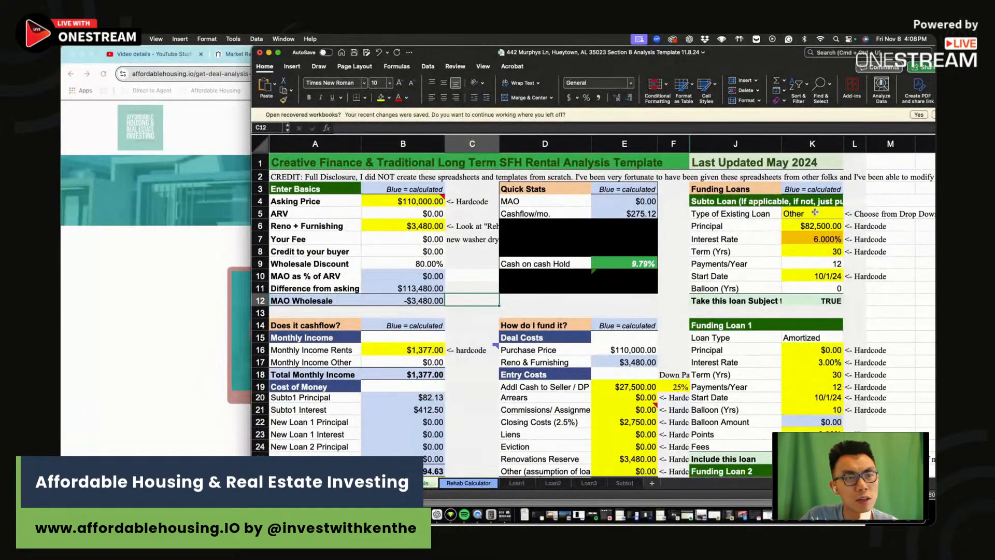
pyautogui.scroll(-5, 815, 212)
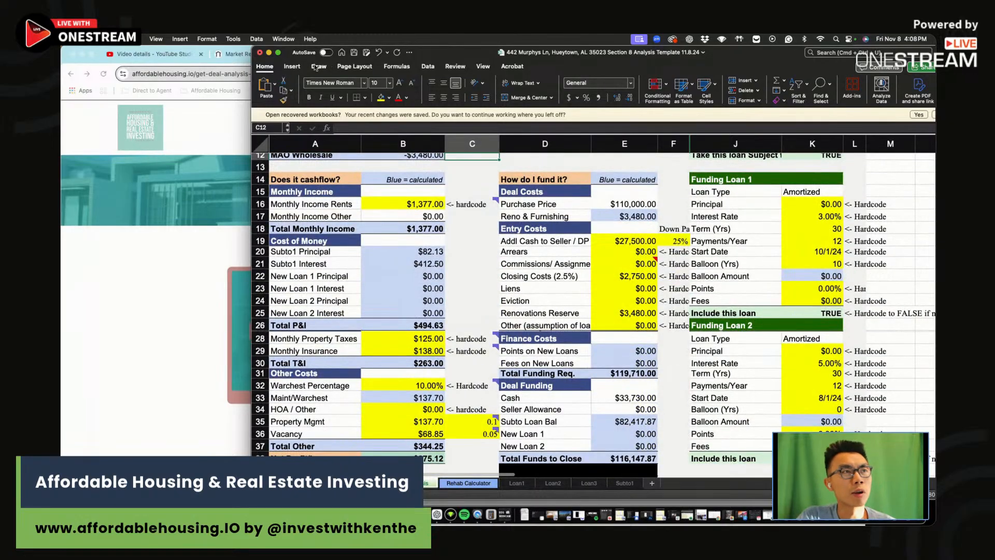
# Cancel closing the unsaved workbook and rearrange the browser windows to reveal Excel
pyautogui.click(260, 52)
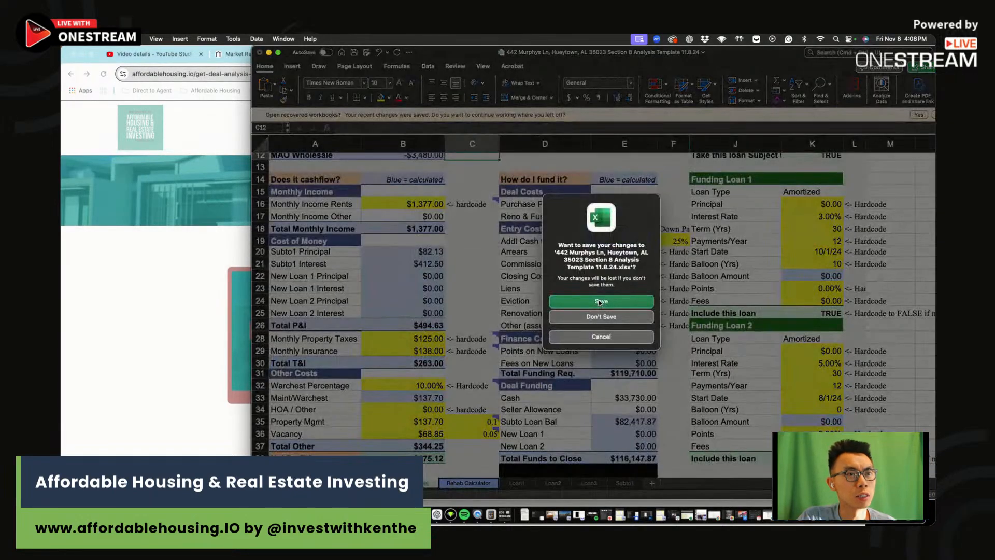
pyautogui.click(601, 337)
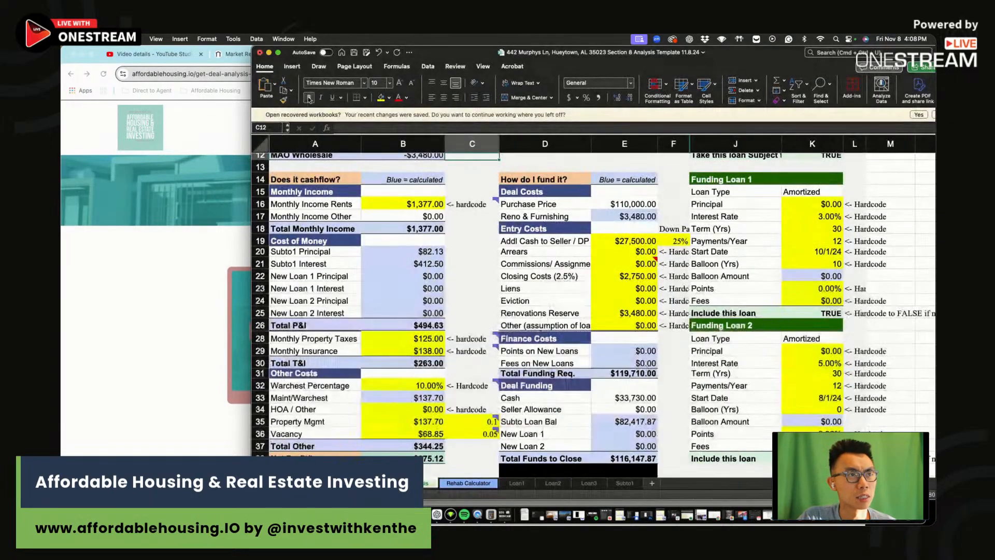
pyautogui.click(208, 288)
pyautogui.moveTo(771, 58); pyautogui.dragTo(924, 181)
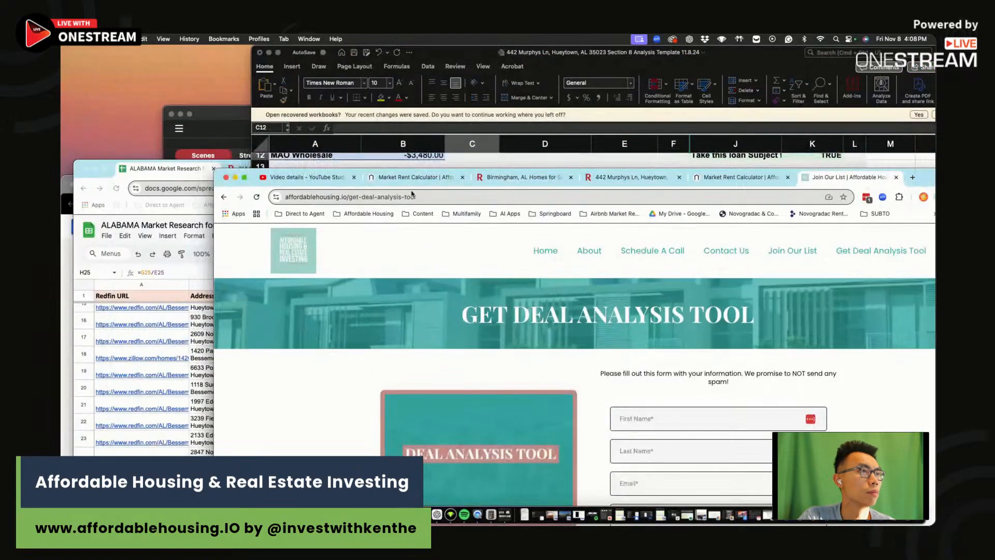
pyautogui.click(62, 273)
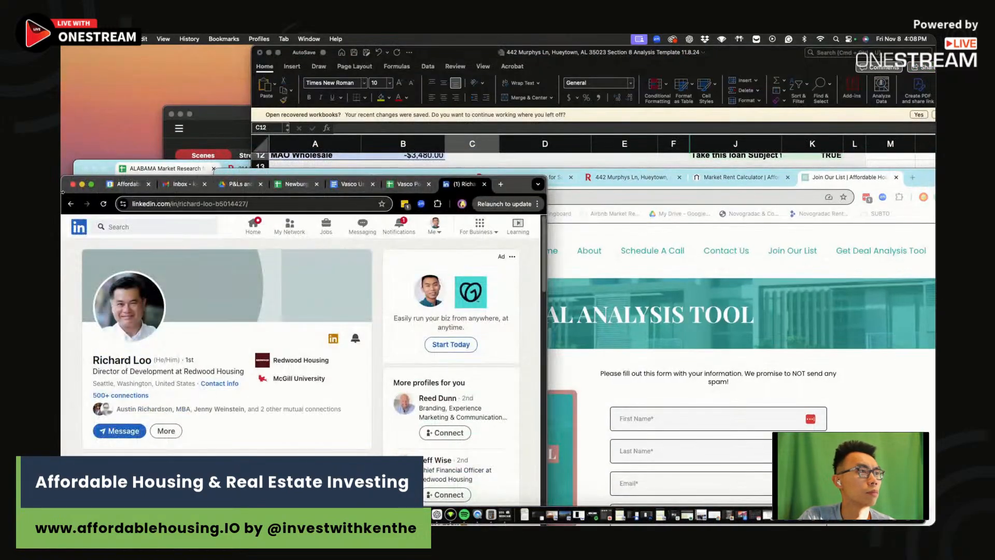
pyautogui.click(82, 184)
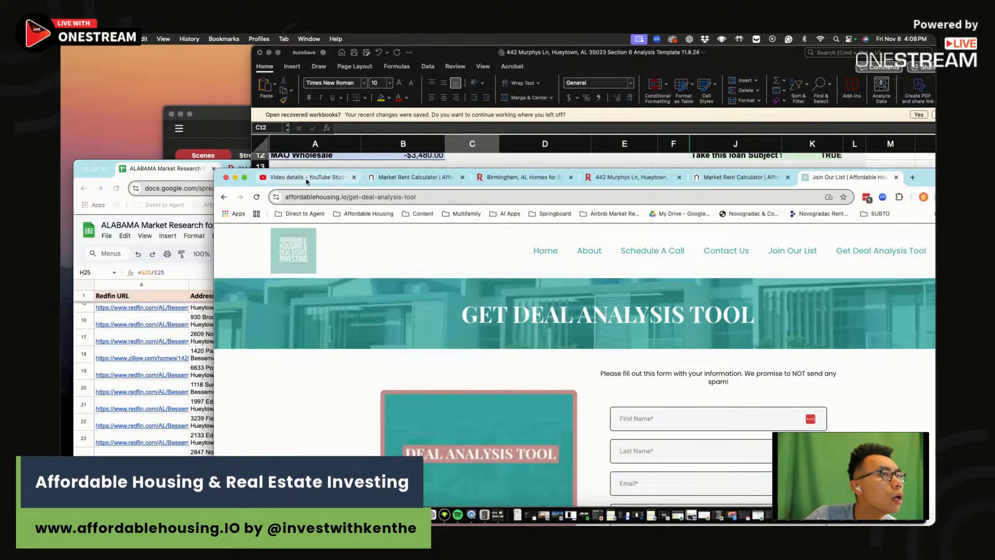
pyautogui.moveTo(879, 181); pyautogui.dragTo(868, 236)
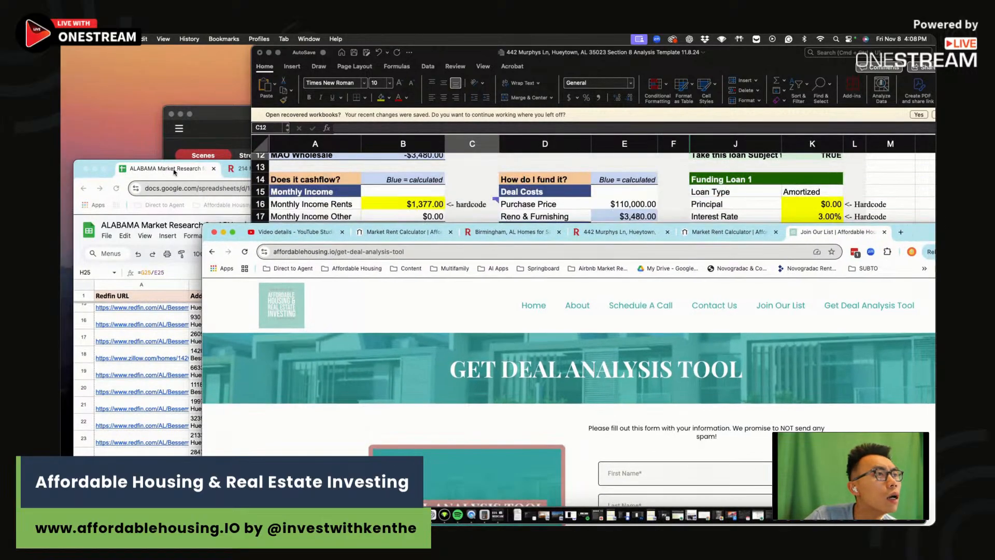
# Quit the OneStream streaming camera app
pyautogui.click(220, 116)
pyautogui.click(171, 114)
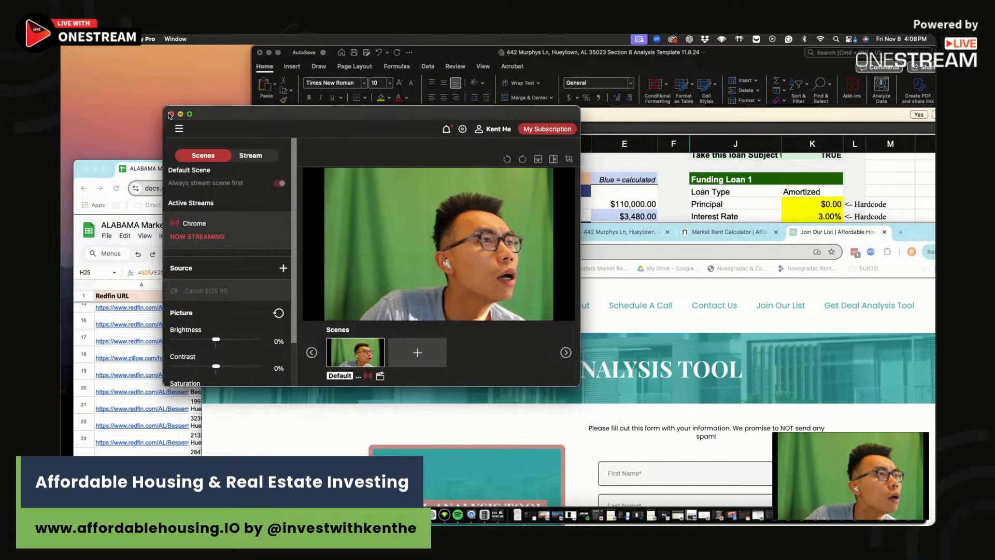
pyautogui.click(428, 269)
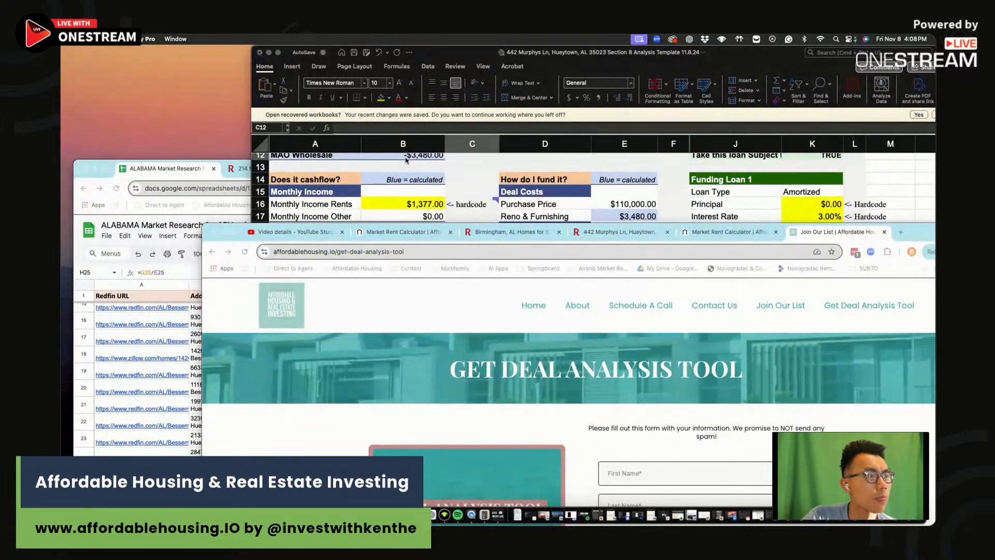
# Rearrange the browser and spreadsheet windows and bring the deal analysis page forward
pyautogui.moveTo(918, 236); pyautogui.dragTo(837, 173)
pyautogui.moveTo(783, 57)
pyautogui.mouseDown()
pyautogui.moveTo(796, 128)
pyautogui.moveTo(785, 59)
pyautogui.mouseUp()
pyautogui.click(241, 369)
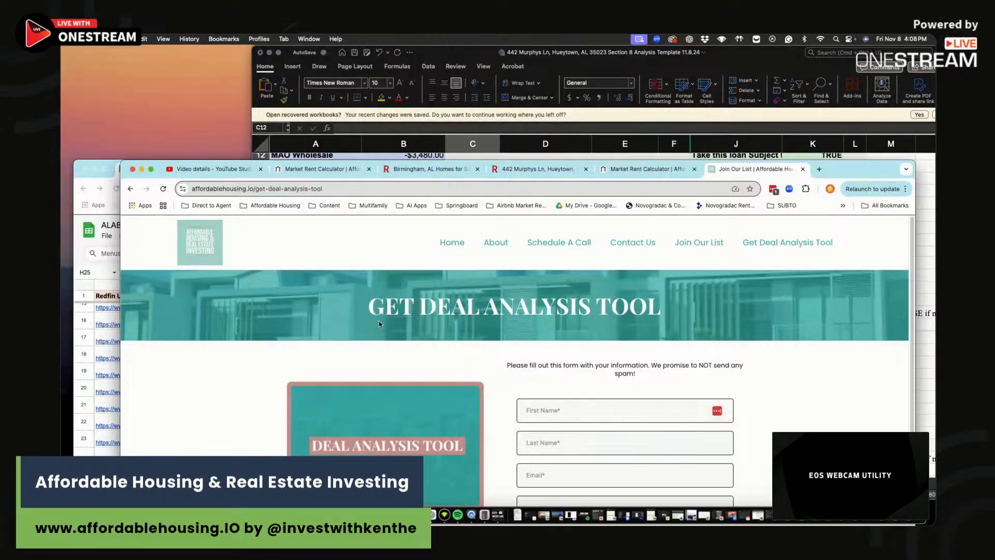
# Switch to the OneStream studio window and end the live stream without an outro
pyautogui.rightClick(353, 515)
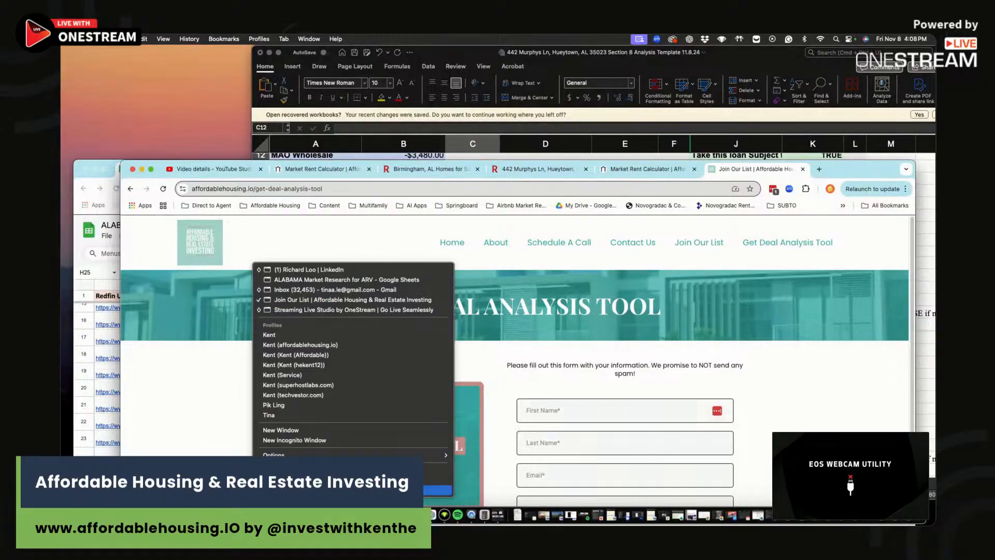
pyautogui.click(300, 310)
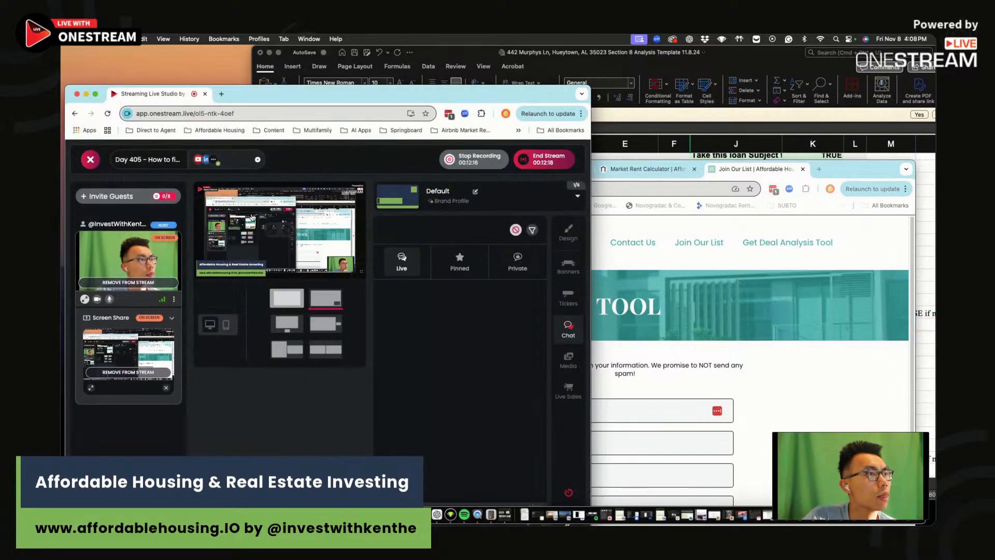
pyautogui.click(543, 159)
pyautogui.click(327, 405)
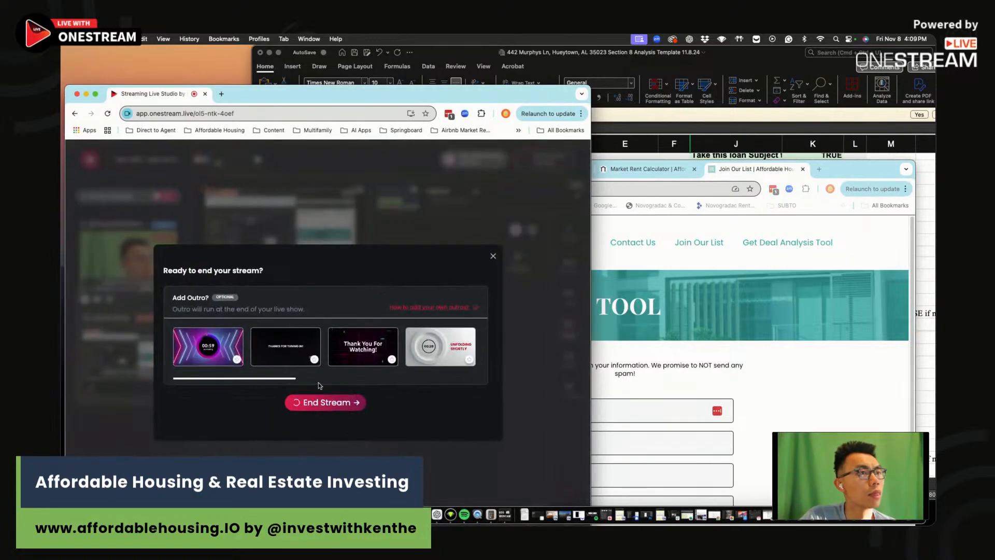